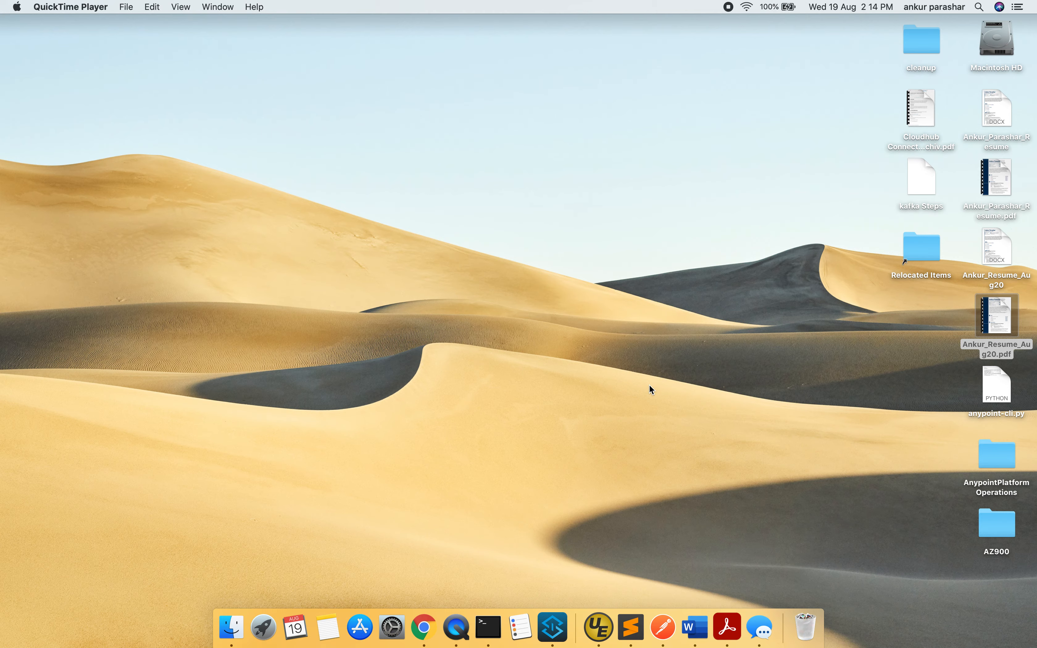
Bring Chrome forward, close the incognito Exchange window, and open a regular browser window.
click(427, 622)
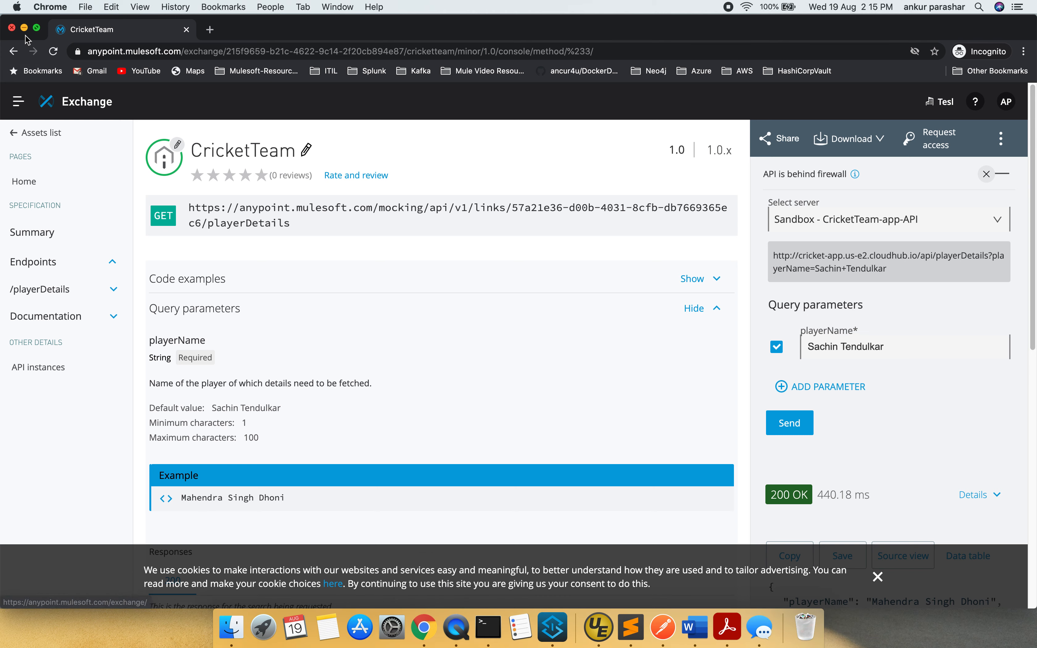
click(12, 28)
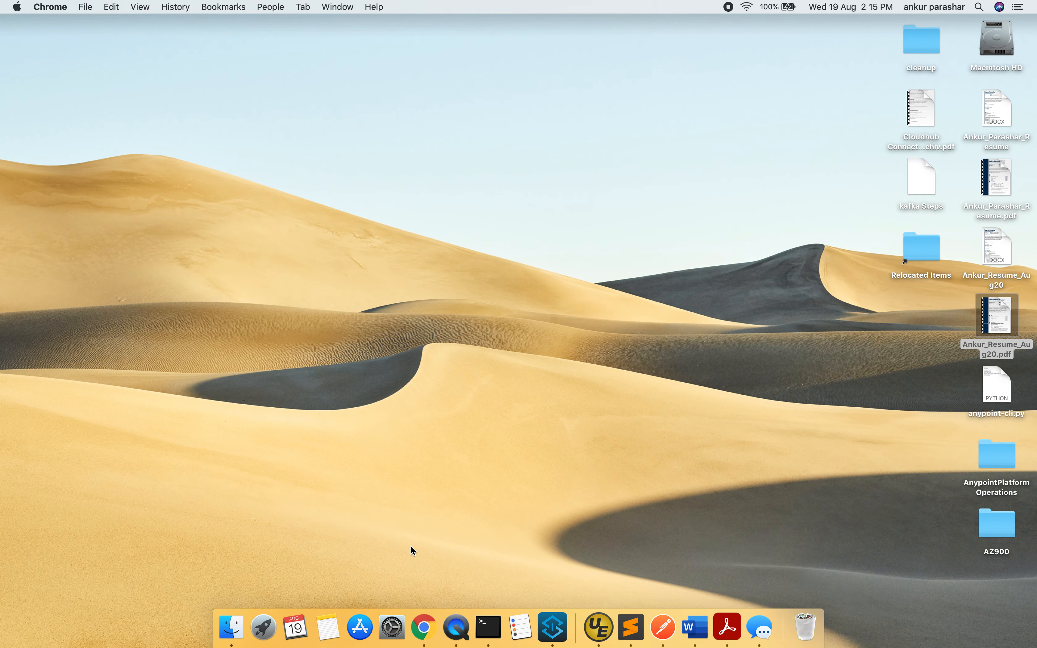
click(422, 626)
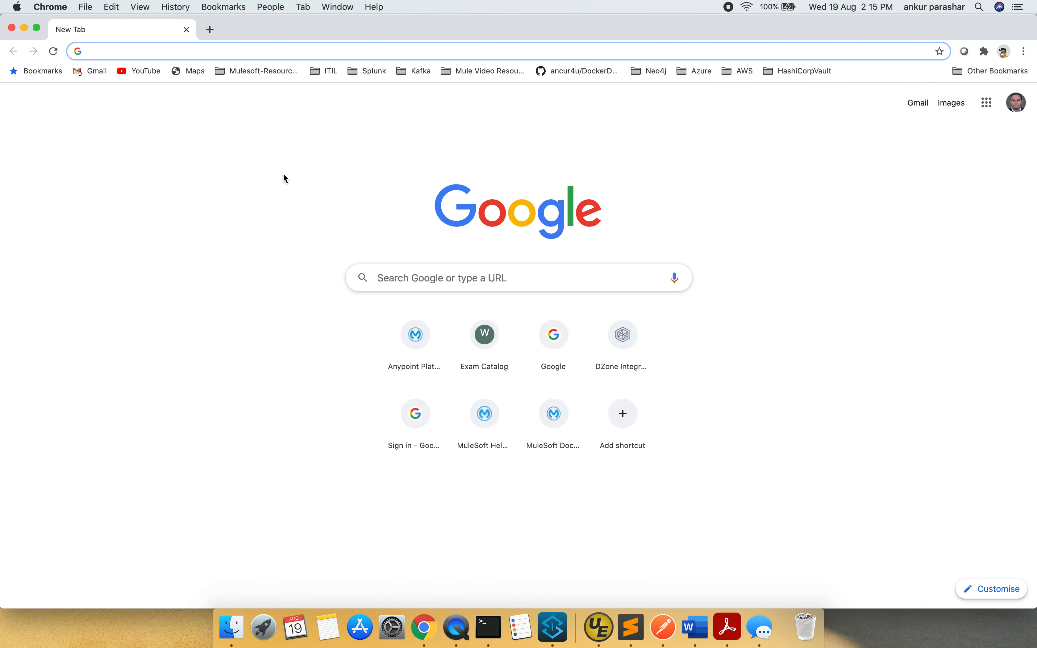
Load anypoint.mulesoft.com and open version 1.0 of the CricketTeam API in API Manager.
text(anypoint.mulesoft.com)
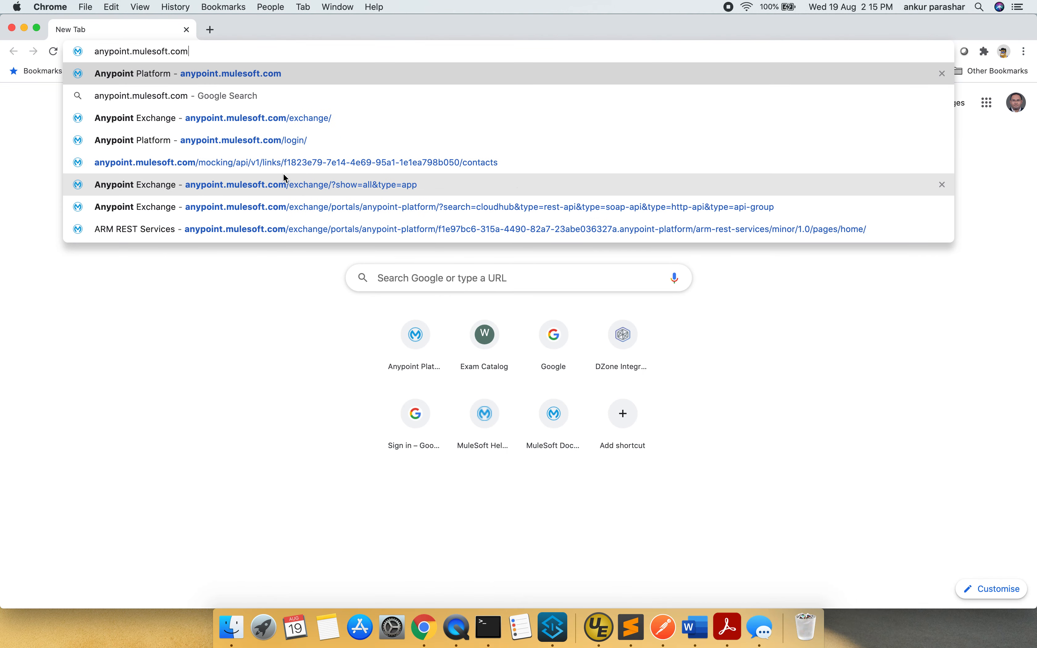
key(Return)
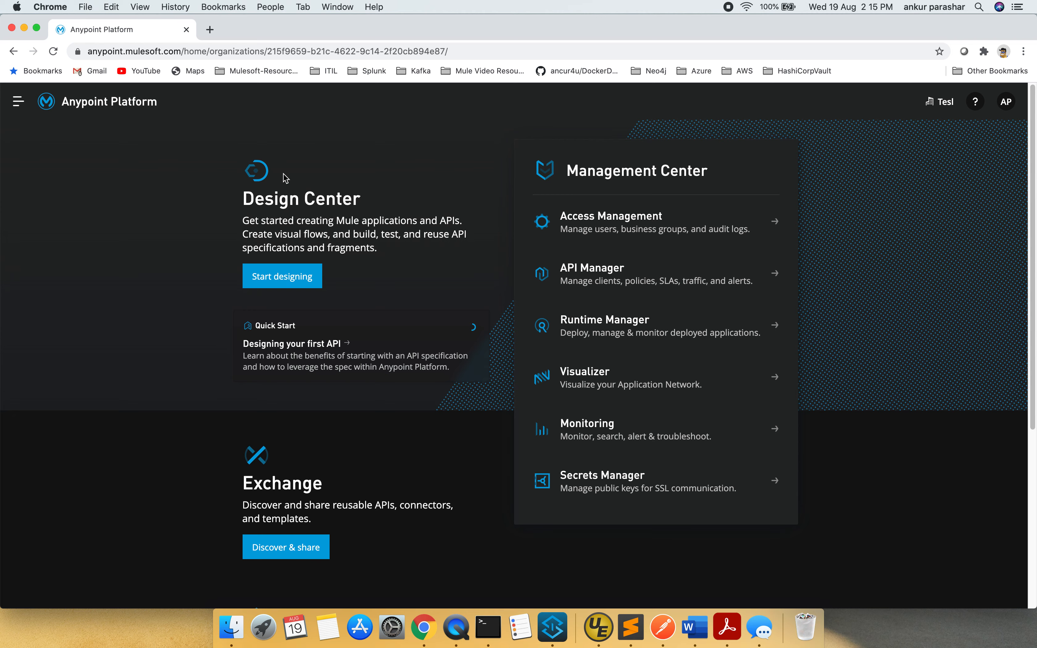
click(610, 272)
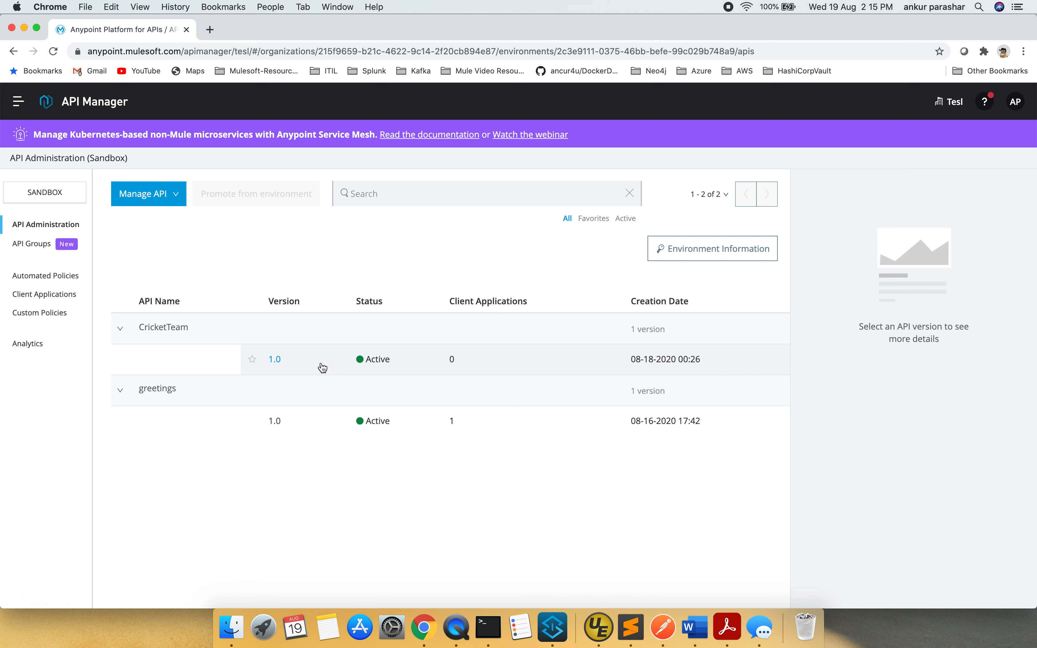
click(276, 361)
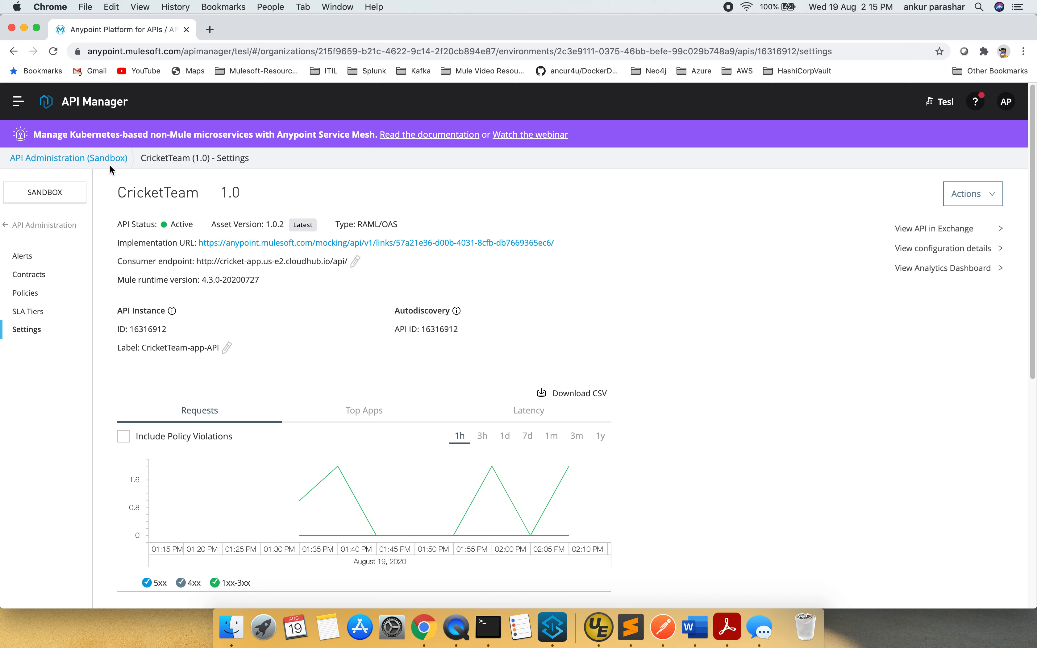
Open Design Center in a new browser tab and open the CricketTeam API specification project.
click(17, 101)
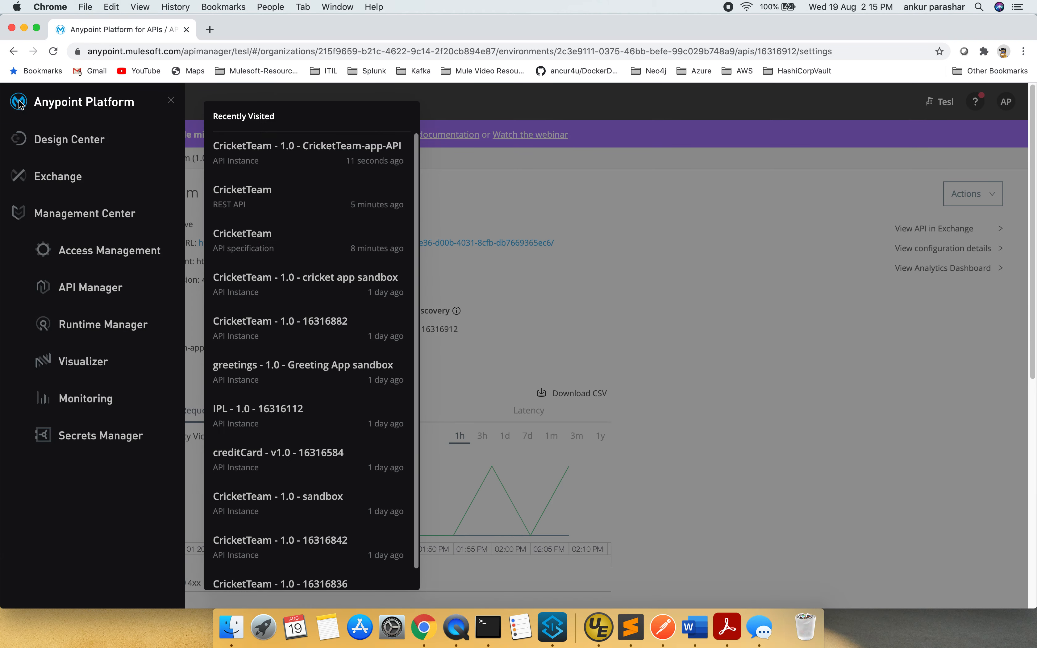
right_click(86, 137)
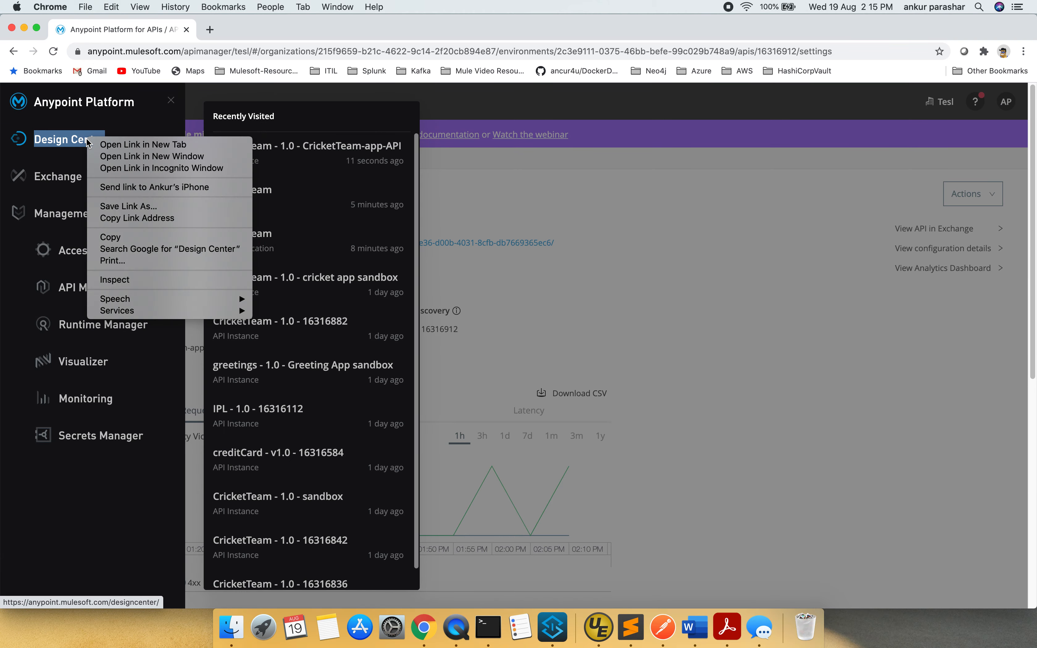
click(138, 144)
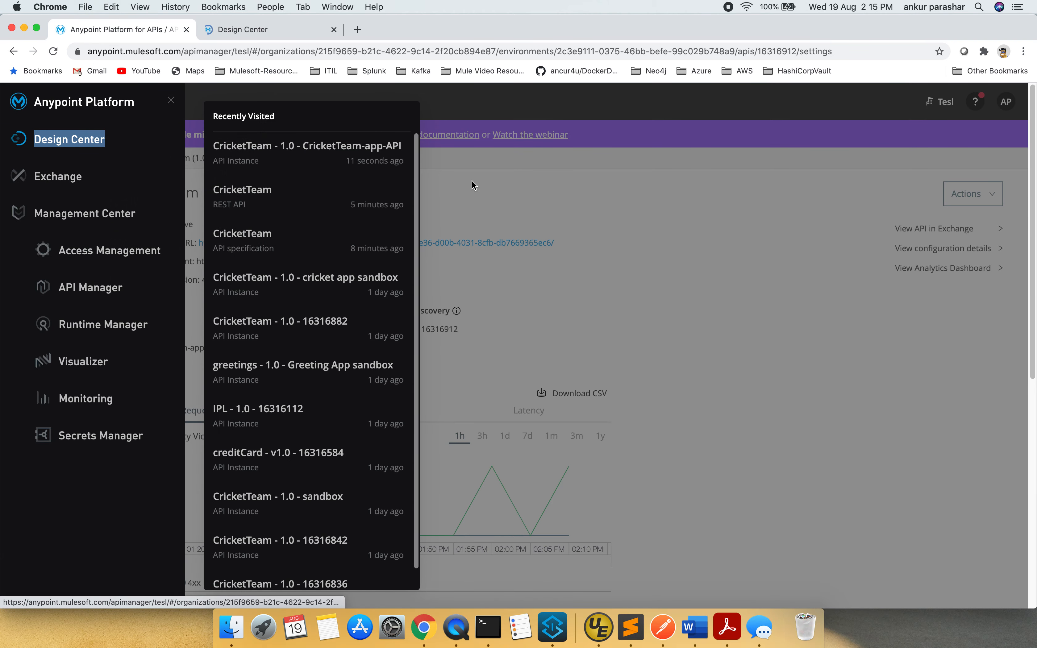
click(294, 31)
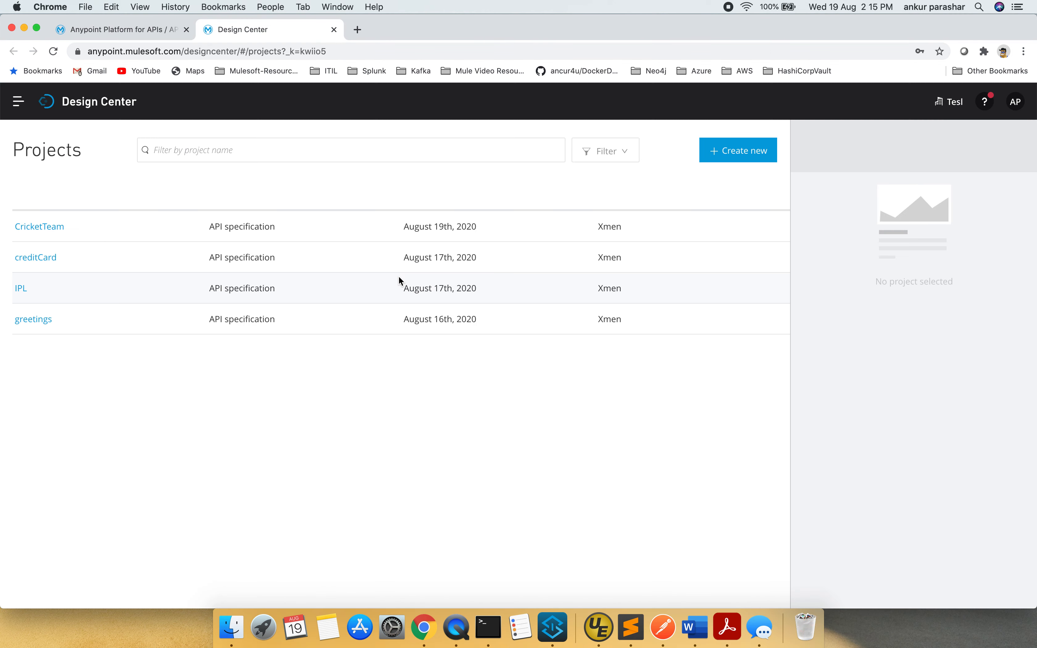
click(60, 227)
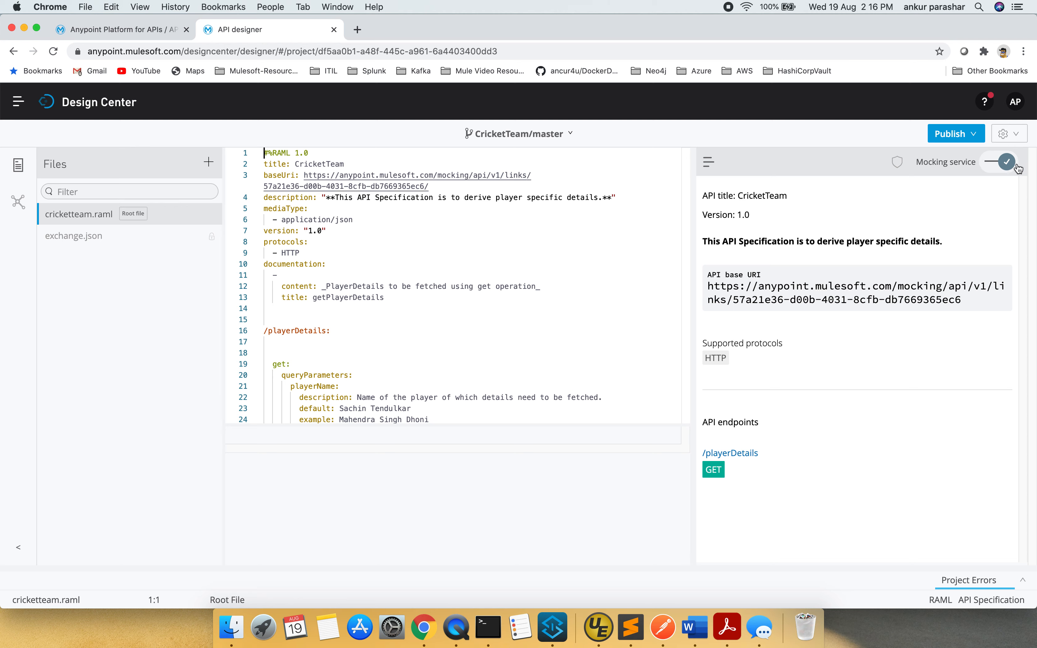
Try the GET method of /playerDetails against the mocking service with playerName Sachin Tendulkar and review the response.
click(718, 476)
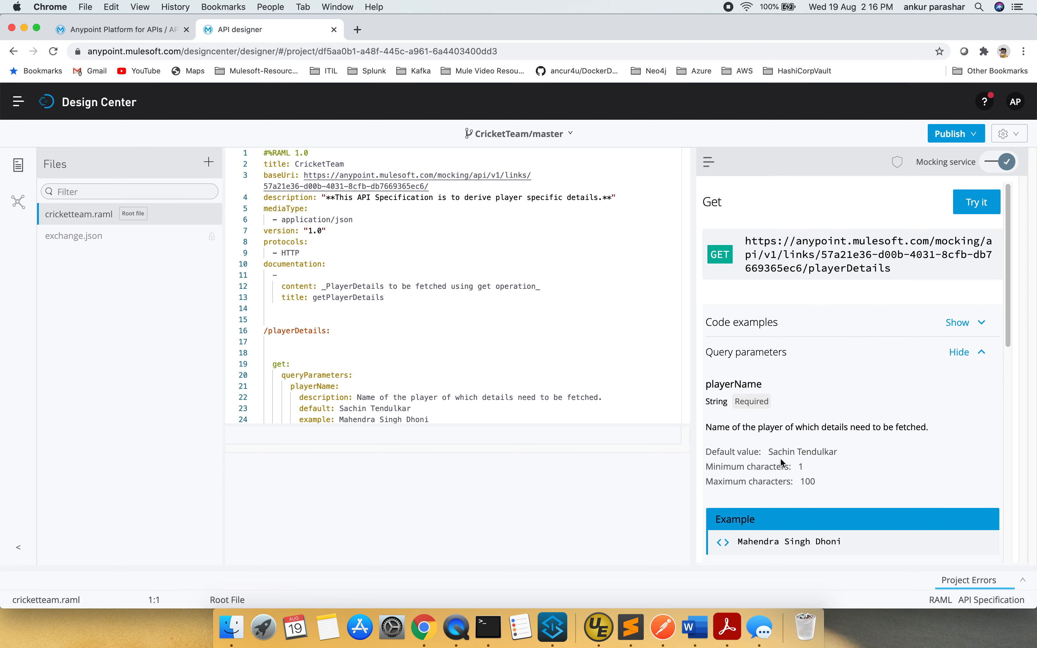
click(978, 210)
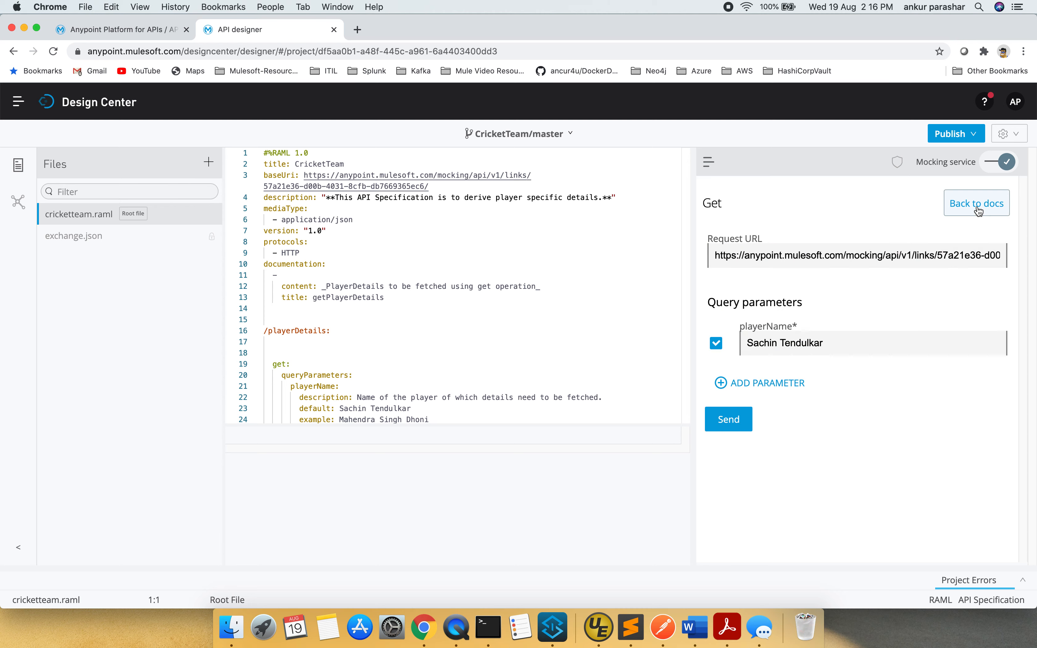
click(743, 422)
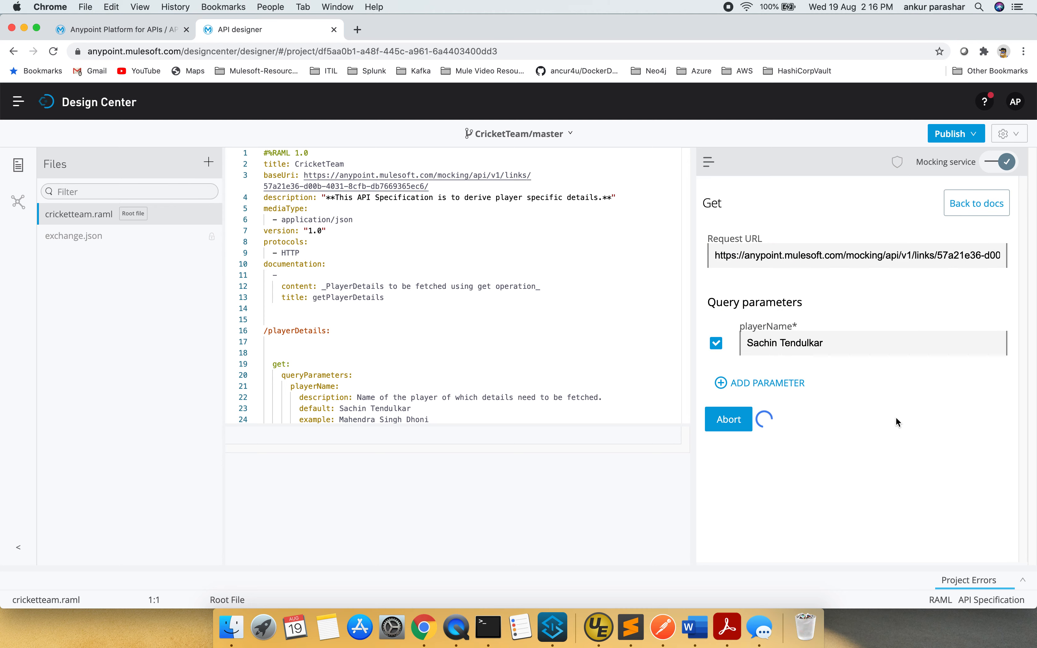
scroll(897, 417, down, 5)
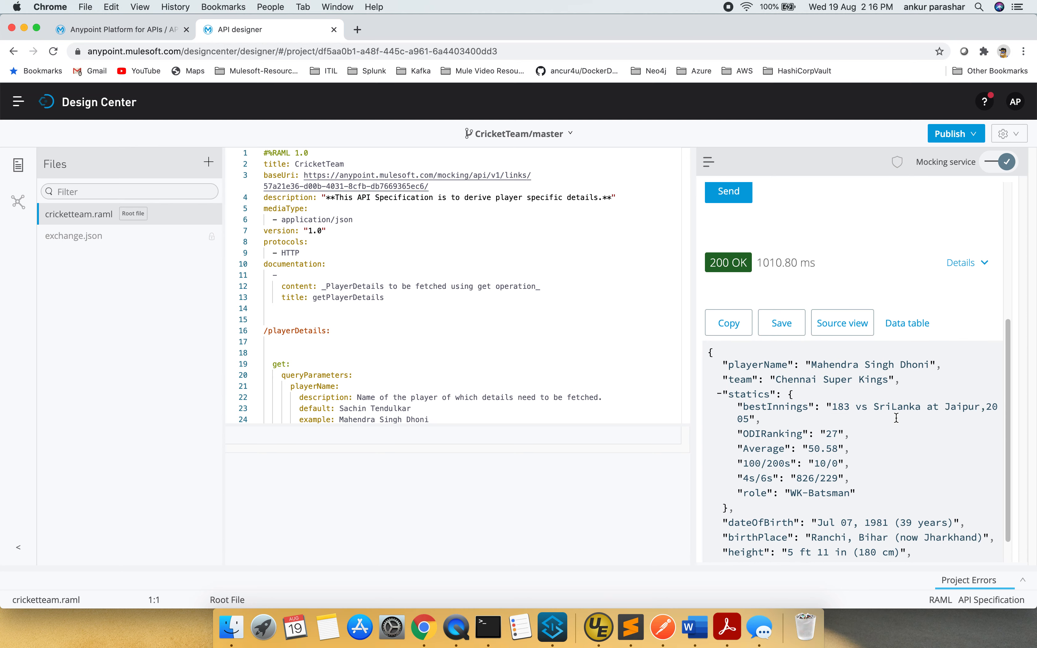
scroll(896, 417, up, 8)
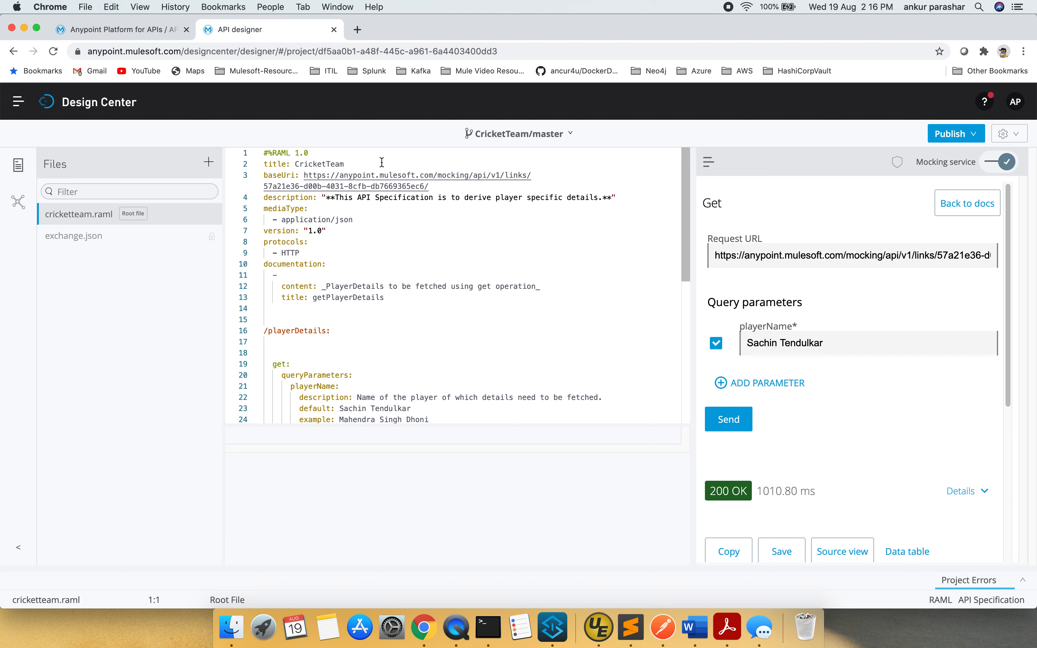
Open Exchange in a new browser tab and open the CricketTeam REST API asset.
click(18, 101)
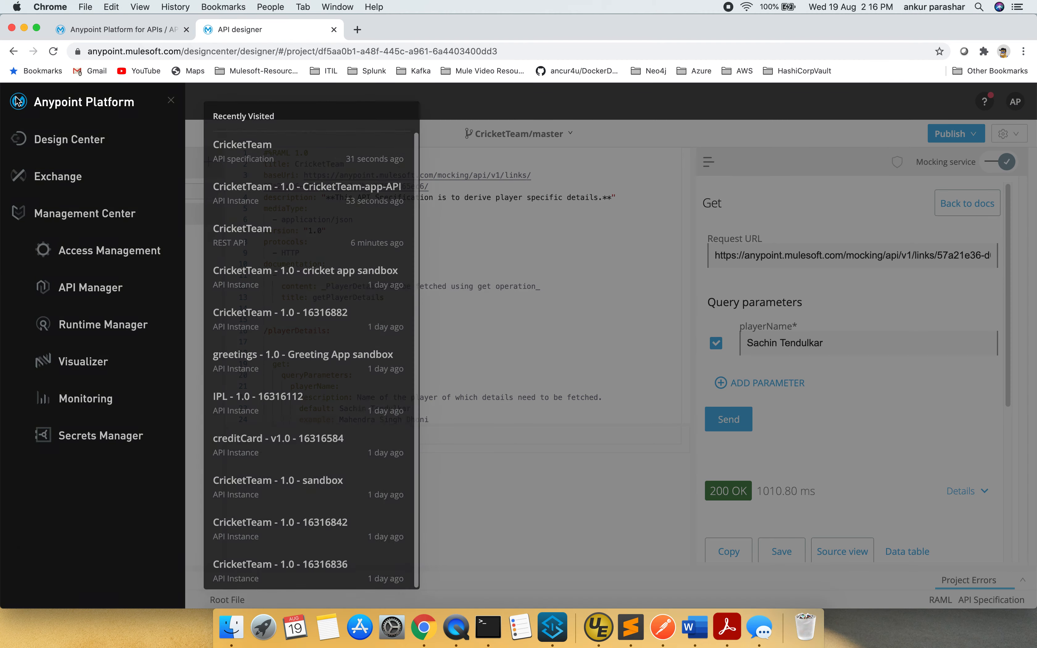
right_click(70, 175)
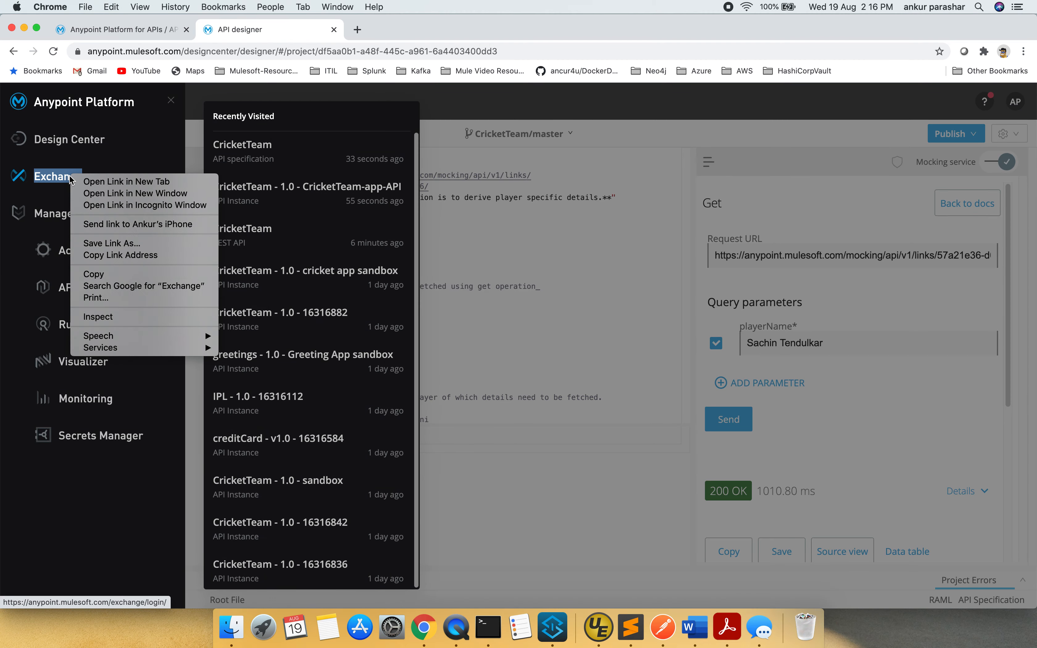
click(129, 181)
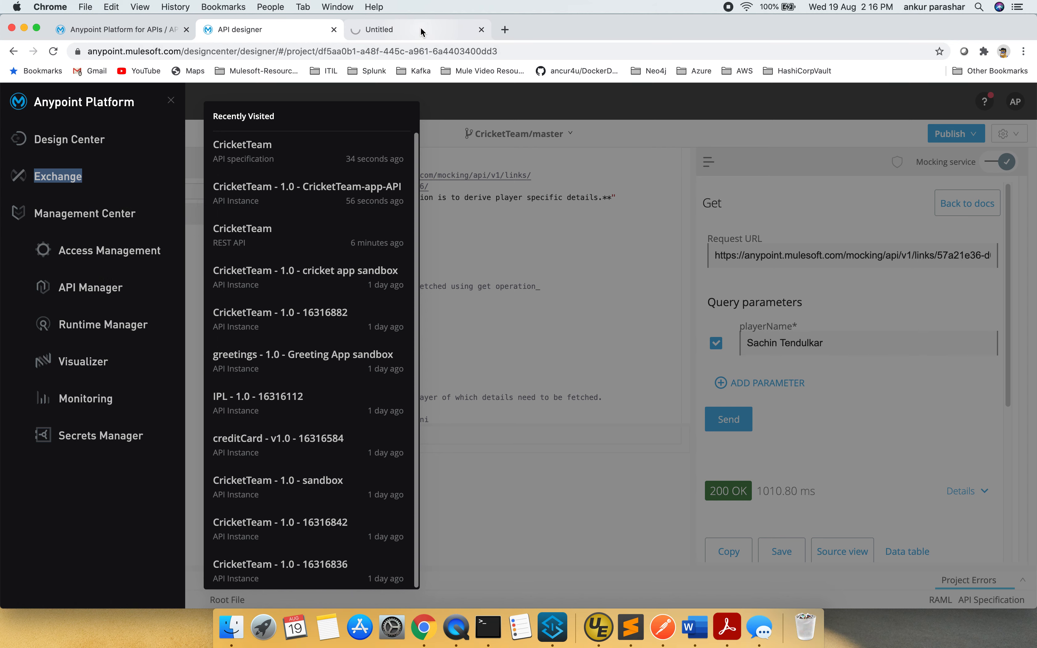
click(421, 30)
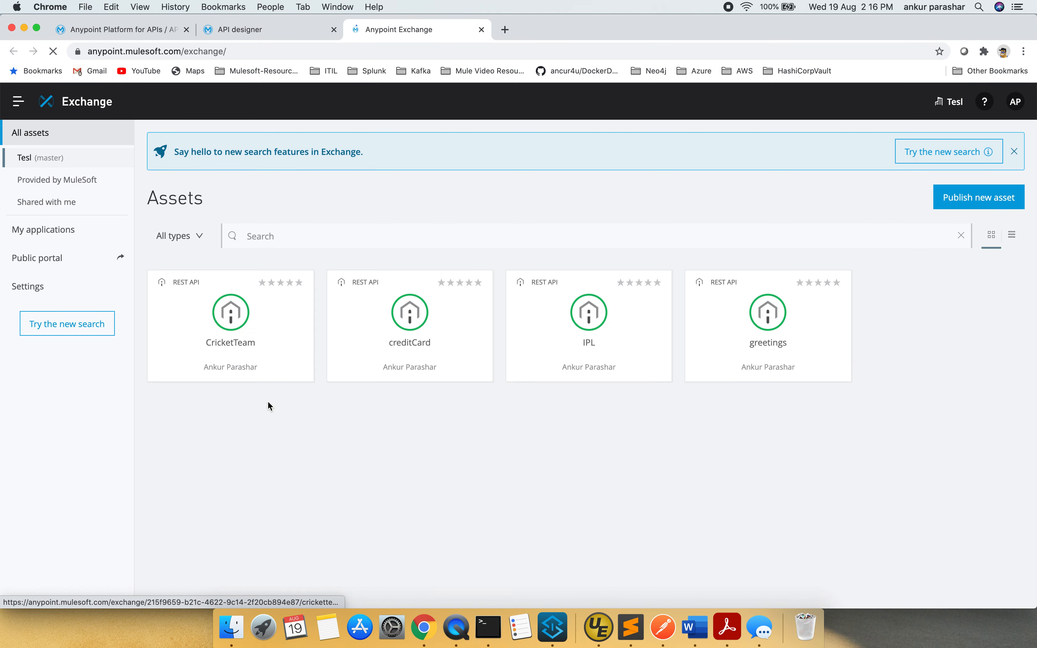
click(252, 323)
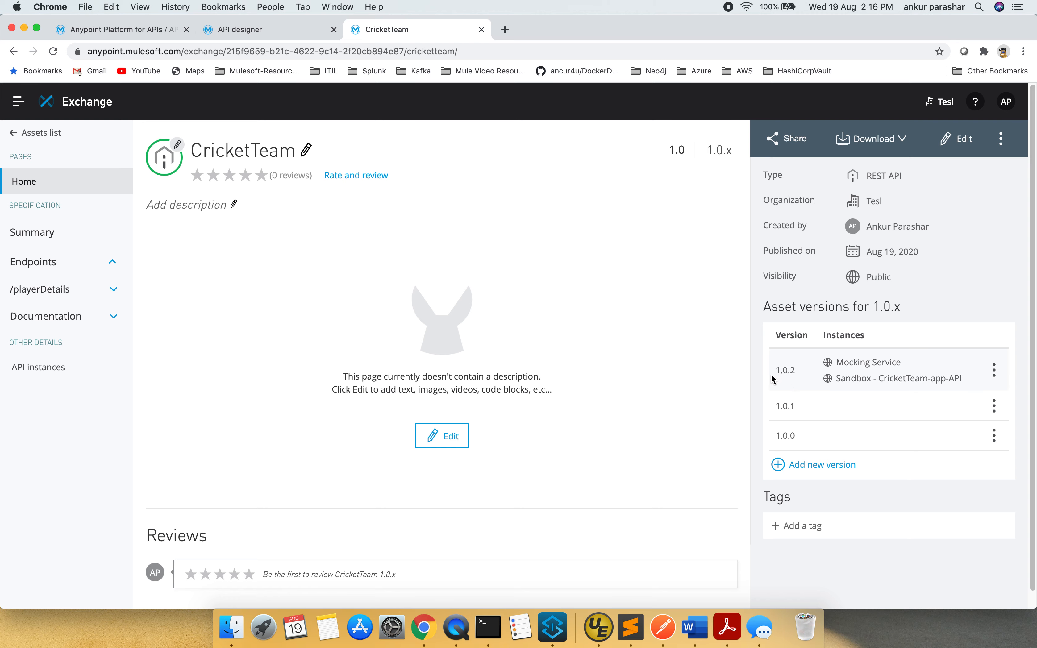
Send the /playerDetails GET request to the Sandbox - CricketTeam-app-API server with playerName Sachin Tendulkar and review the response.
click(65, 293)
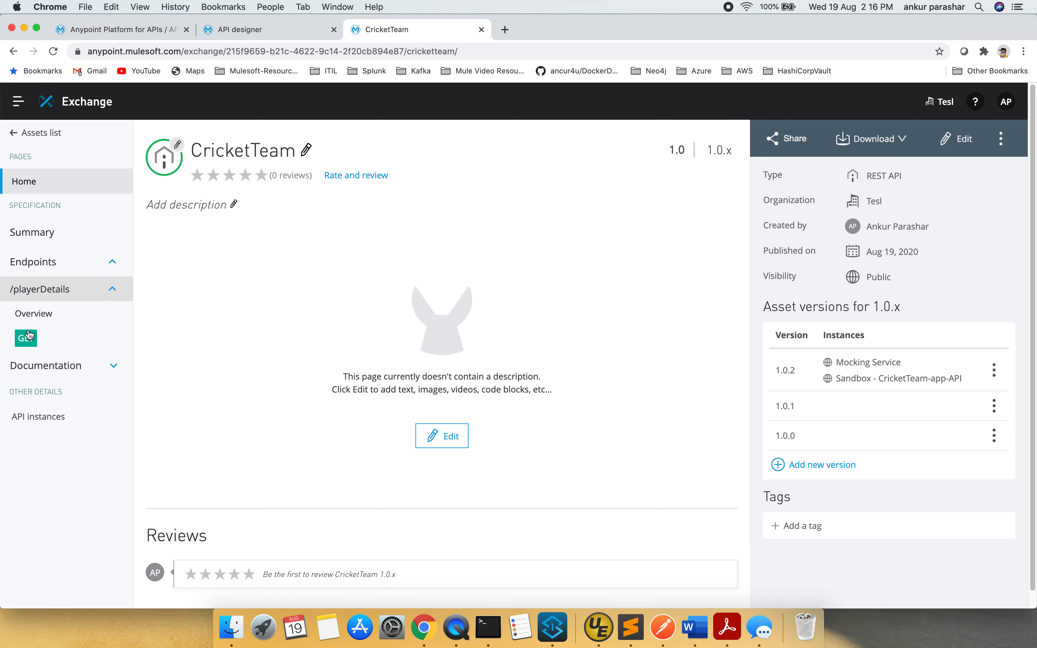
click(26, 338)
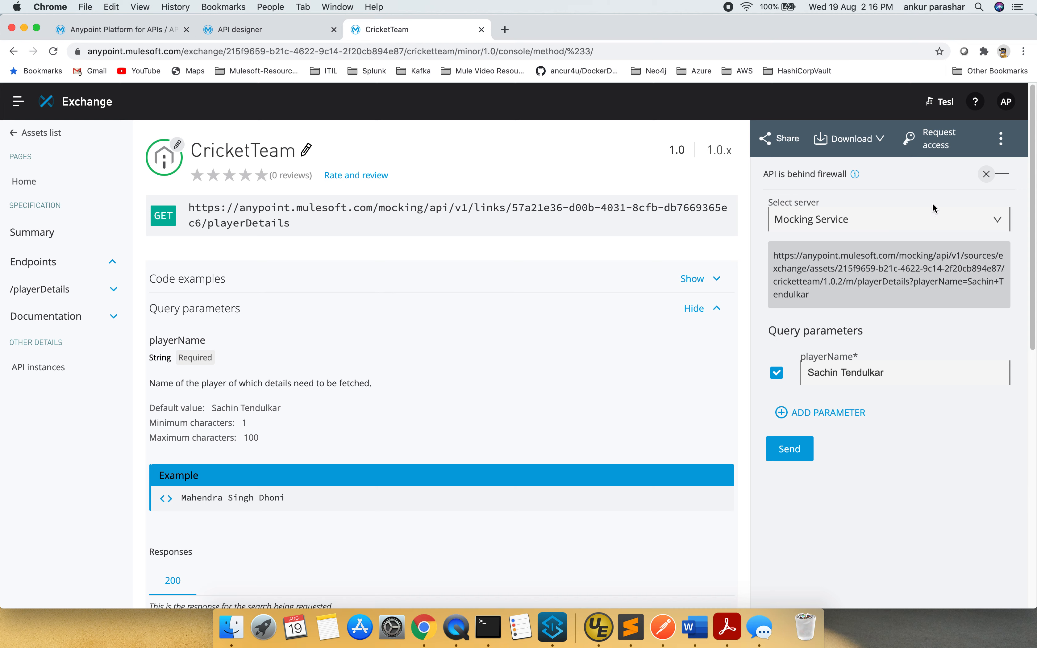
click(919, 222)
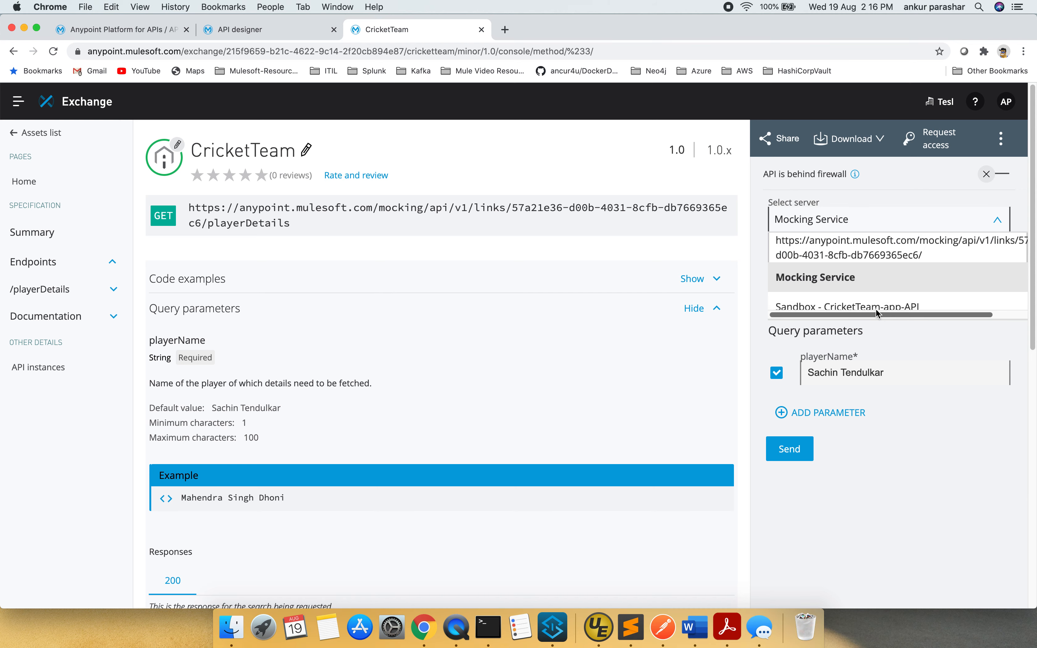
click(883, 304)
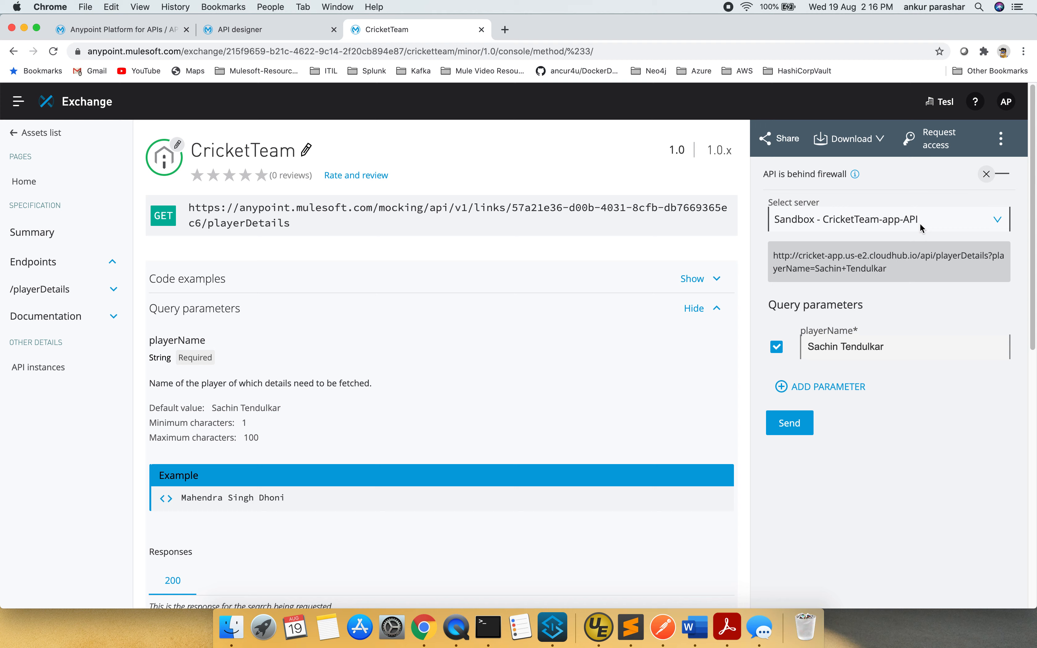
click(793, 424)
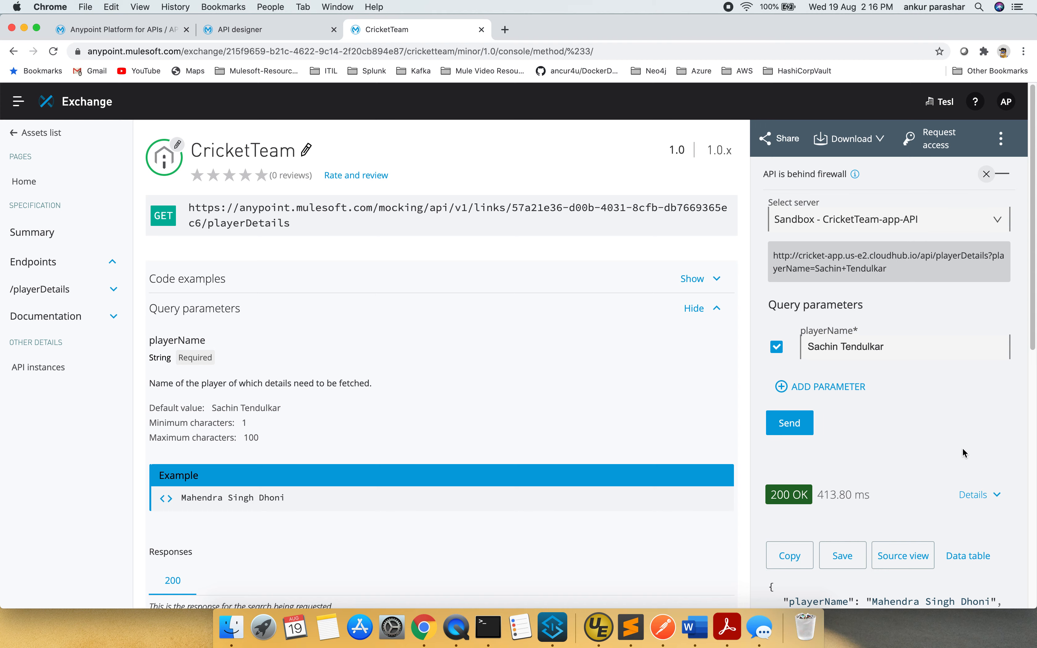
scroll(965, 452, down, 6)
scroll(964, 451, up, 7)
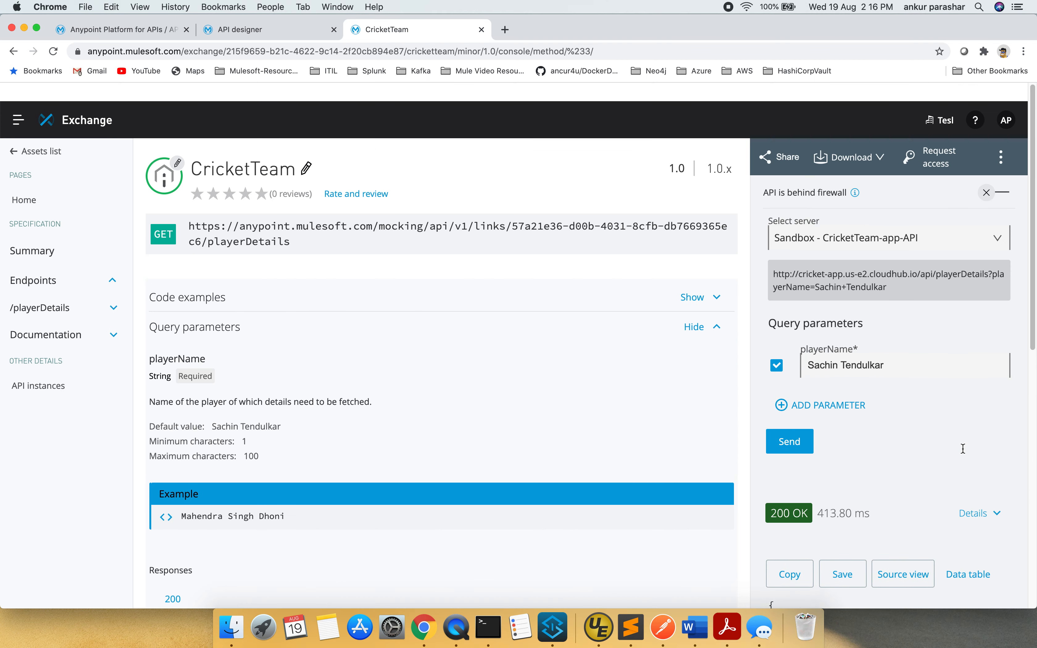
click(667, 627)
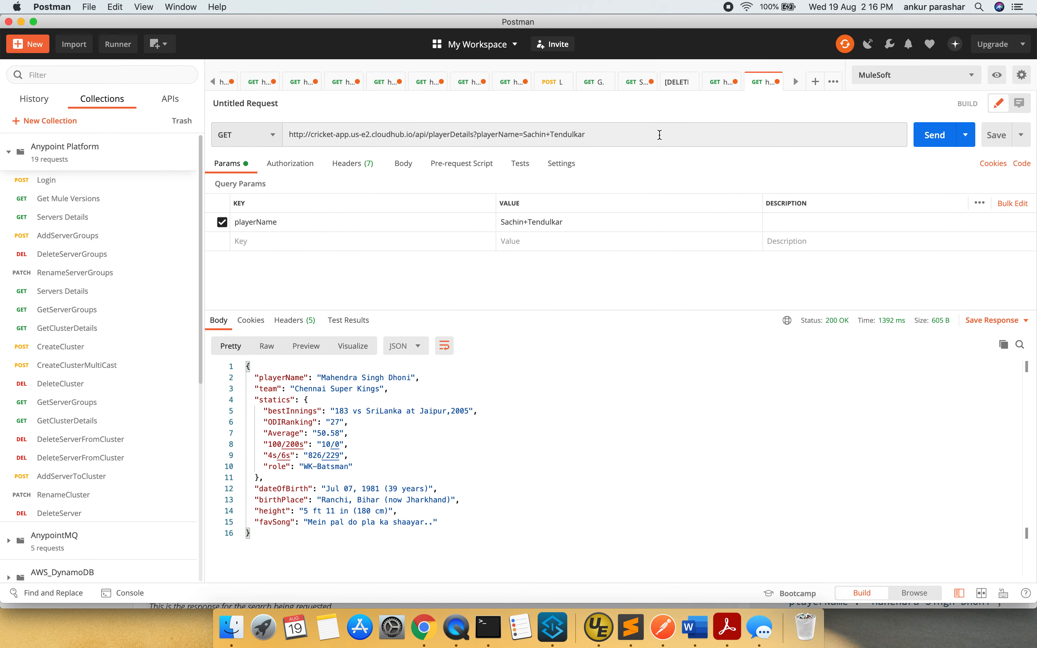
click(660, 134)
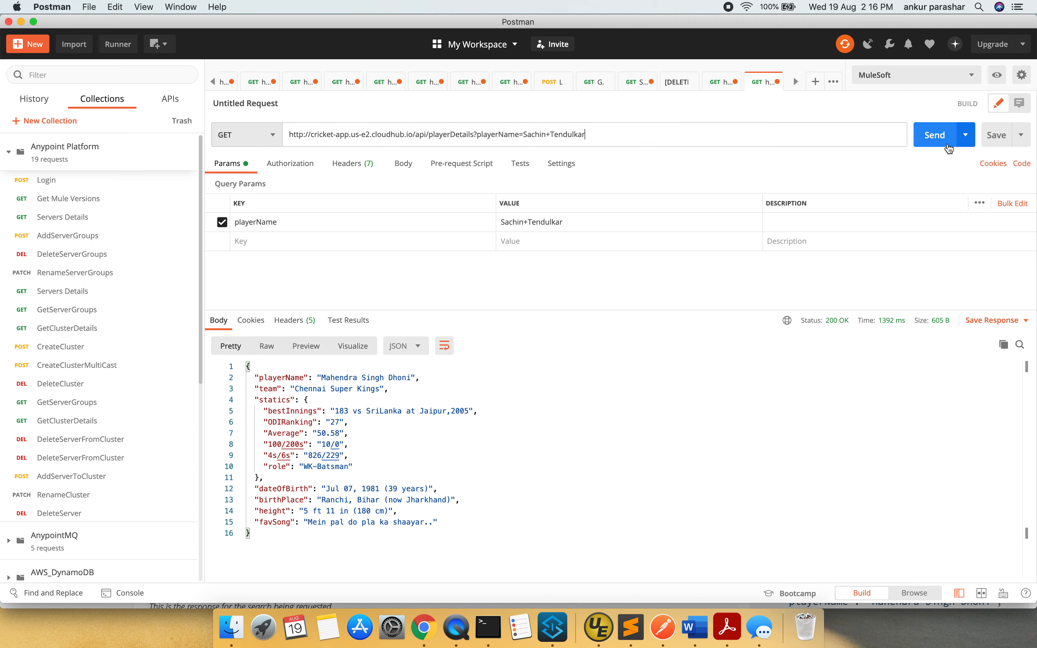
click(938, 137)
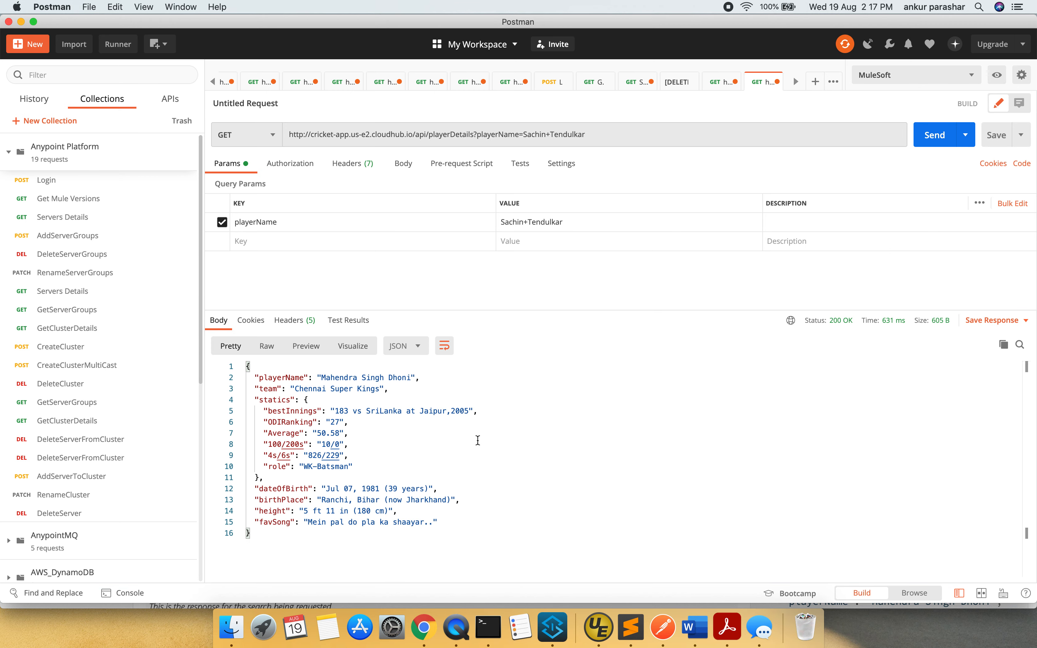
Switch back to Chrome and open Runtime Manager in a new browser tab from the Design Center page.
key(super+Tab)
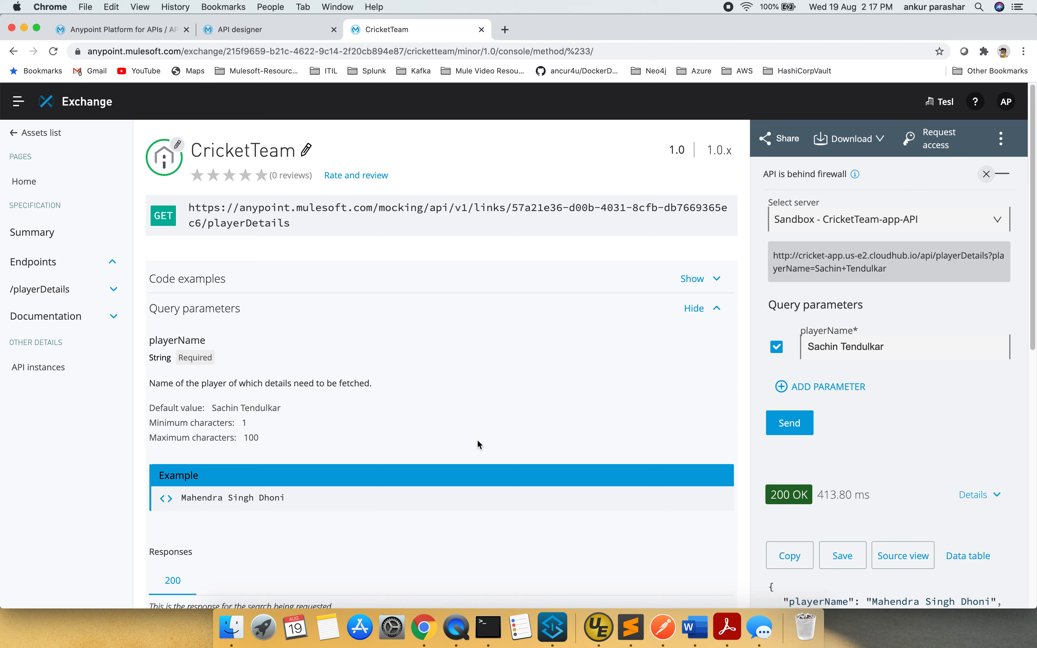
click(233, 26)
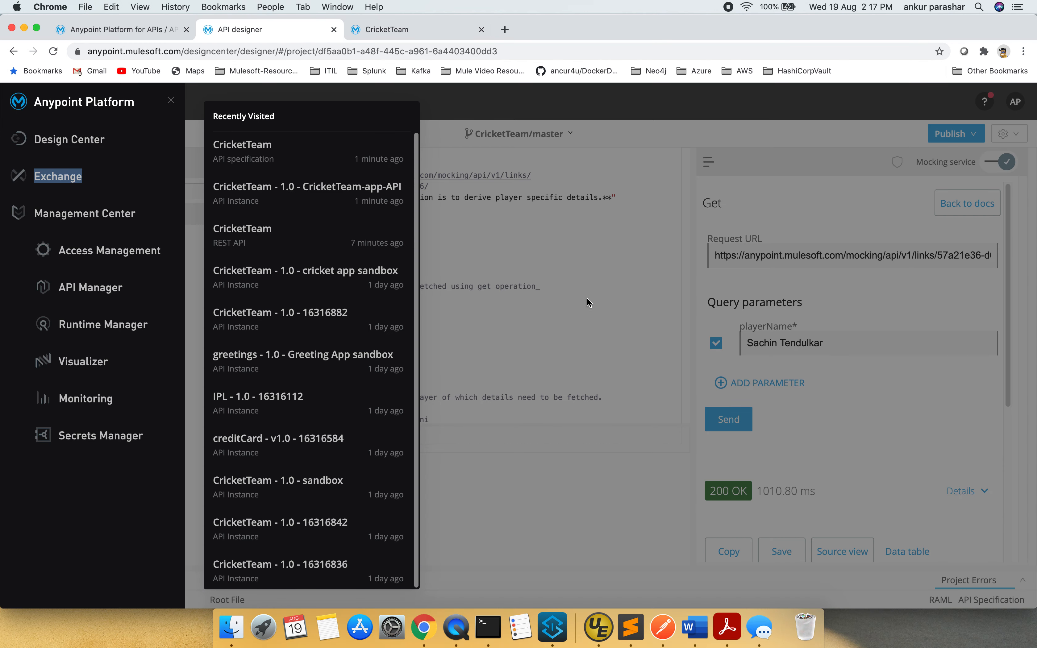
click(581, 308)
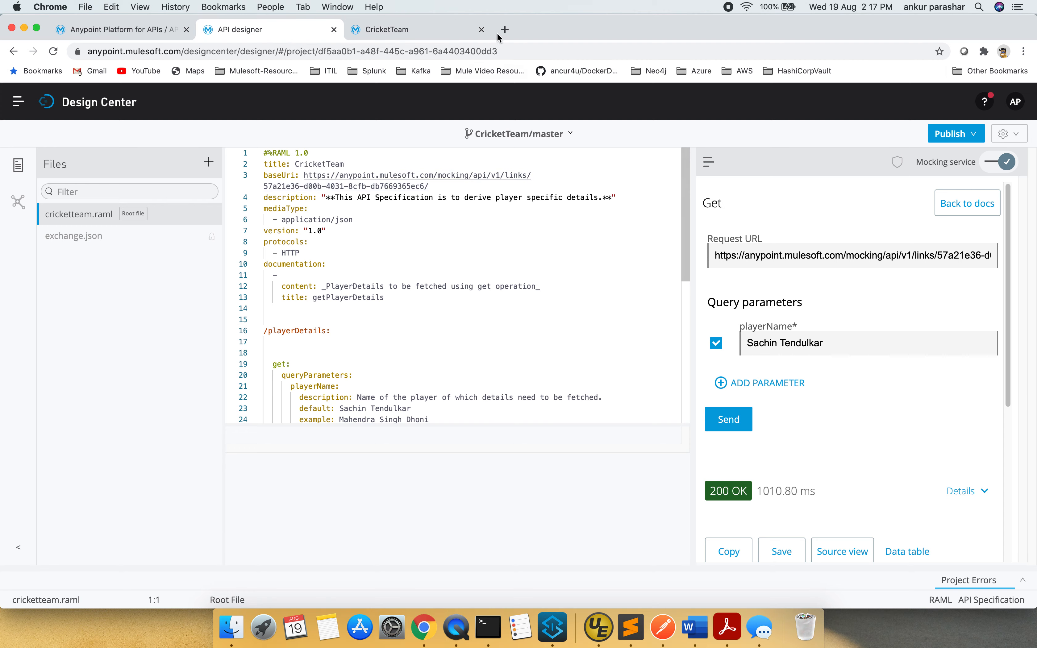
click(19, 102)
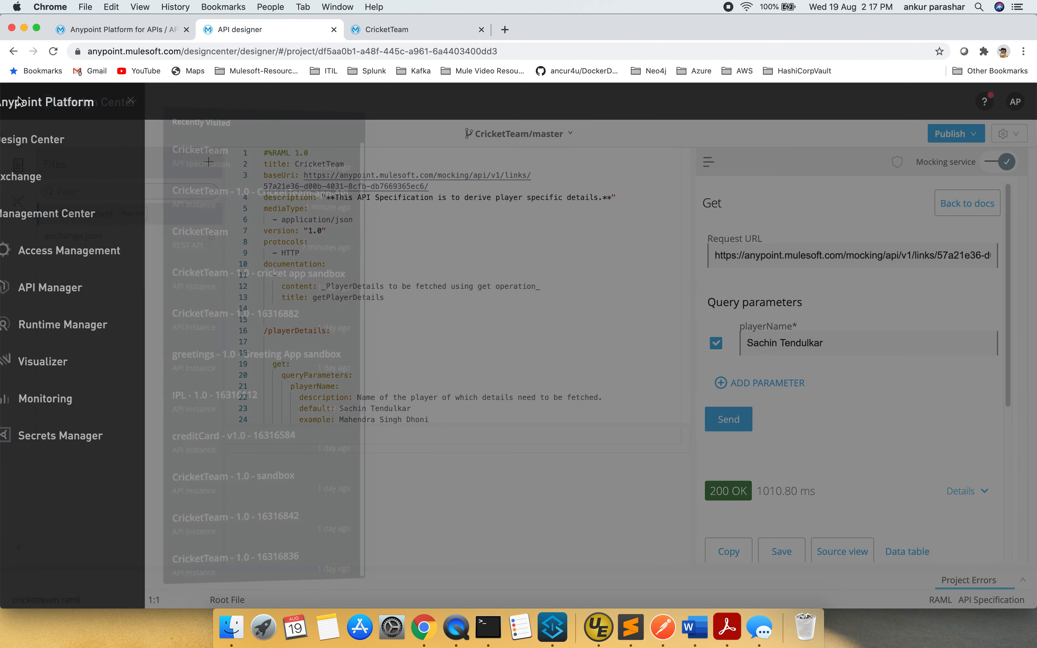
right_click(103, 326)
click(165, 331)
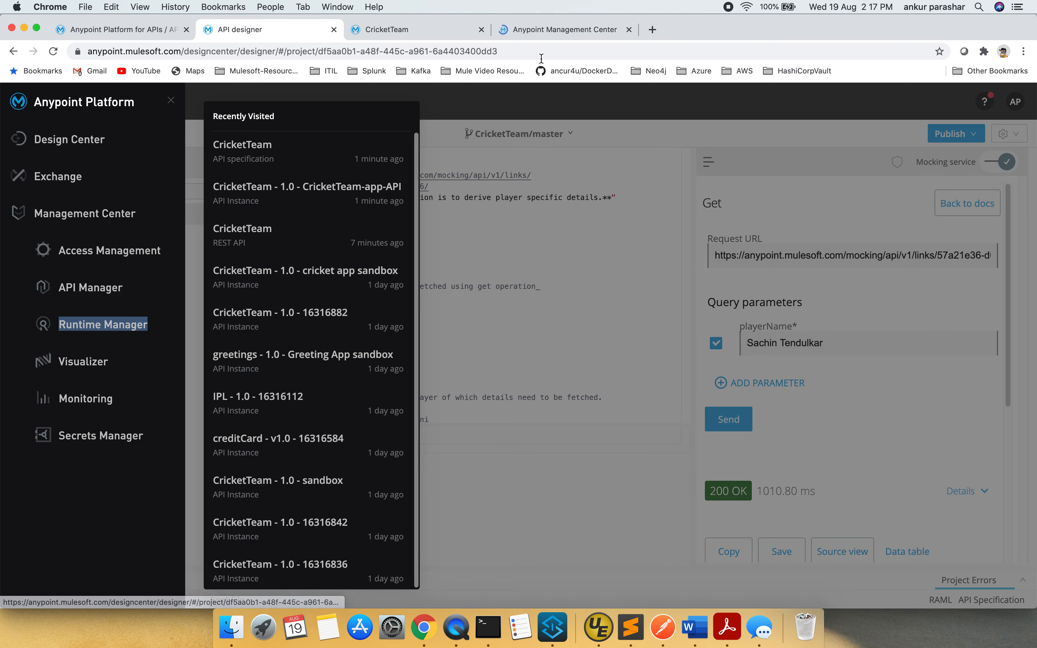
click(546, 32)
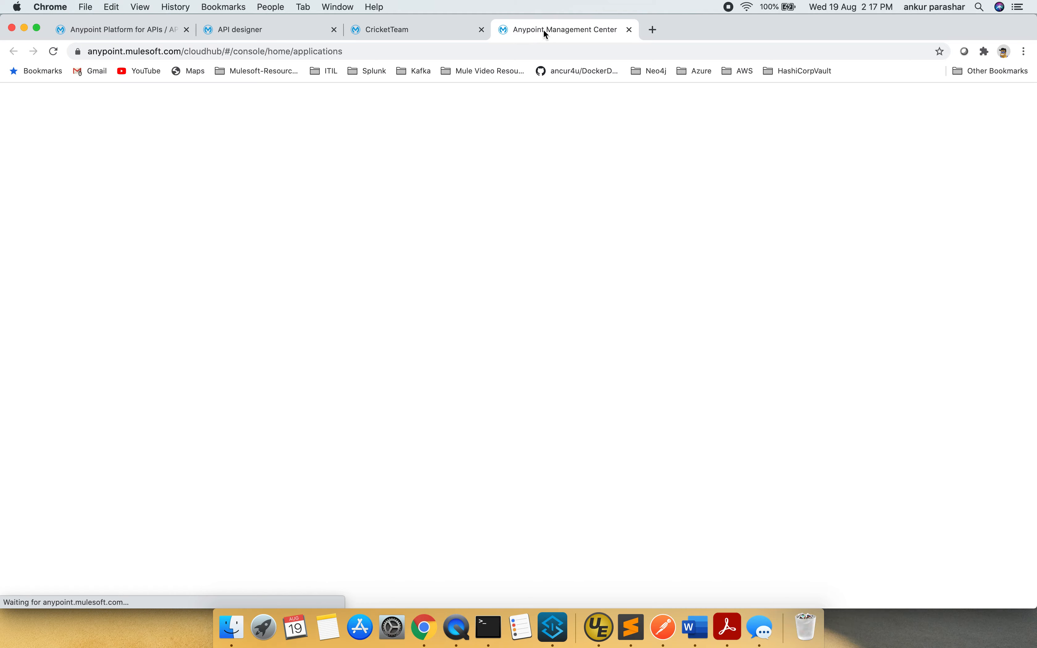
Switch to Anypoint Studio and check the cricketteam API Autodiscovery configuration's API Id and flow name, leaving it without changes.
click(561, 632)
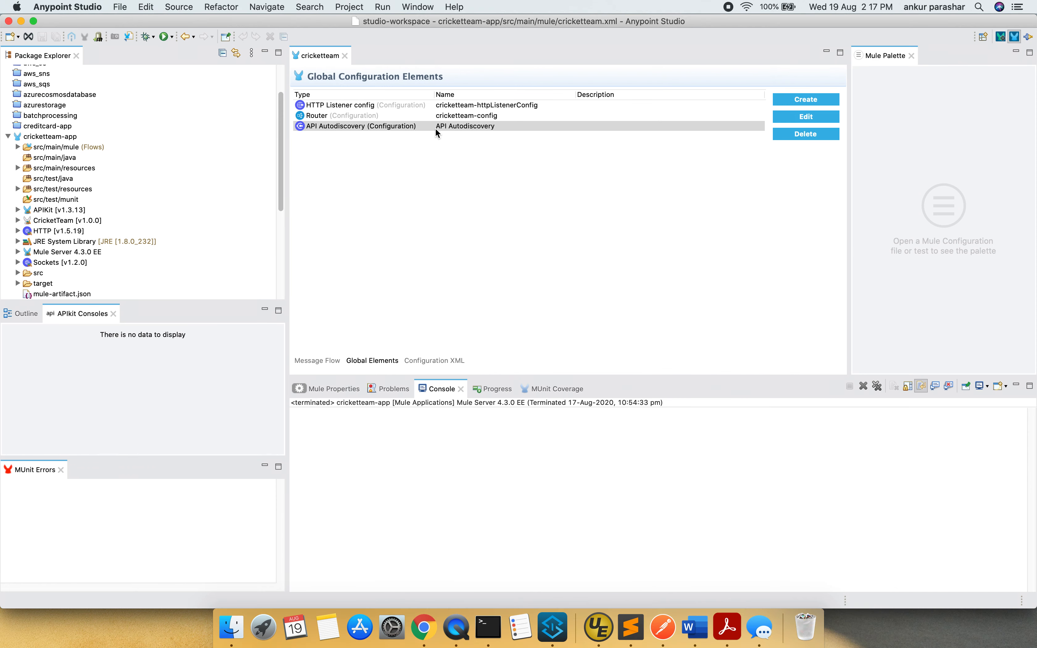
double_click(465, 127)
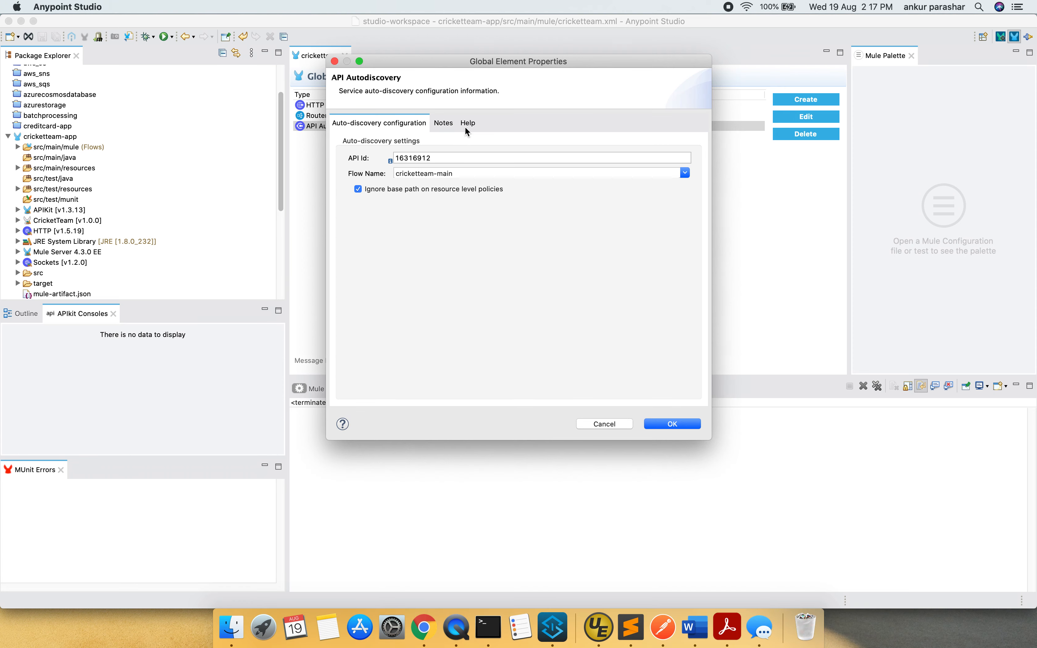
click(605, 424)
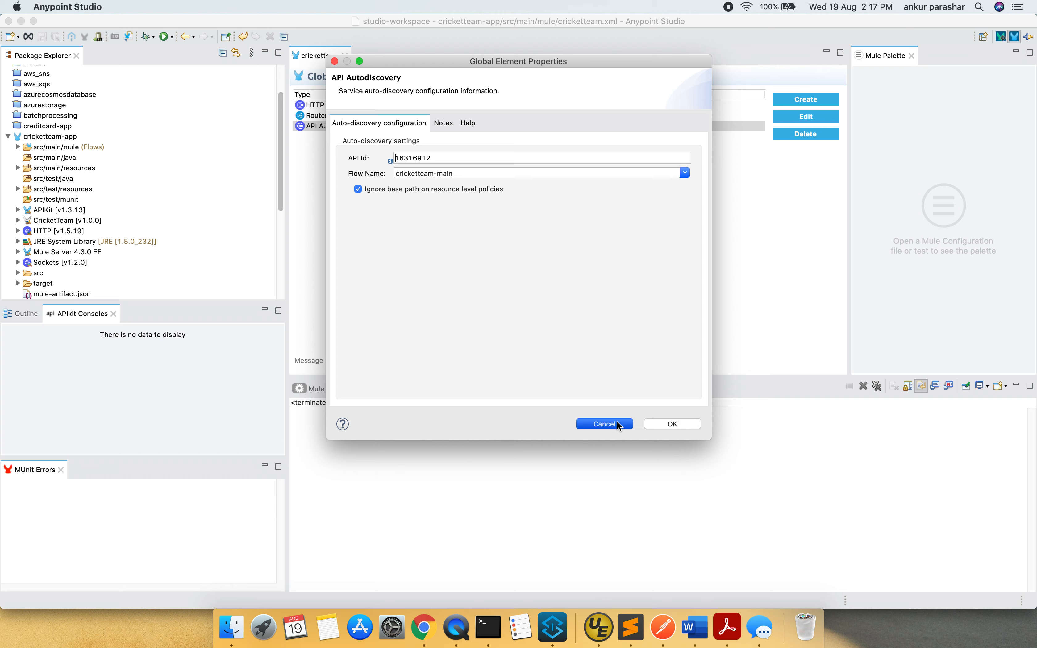
Return to Runtime Manager in Chrome and review the properties in the cricket-app application's settings.
key(super+Tab)
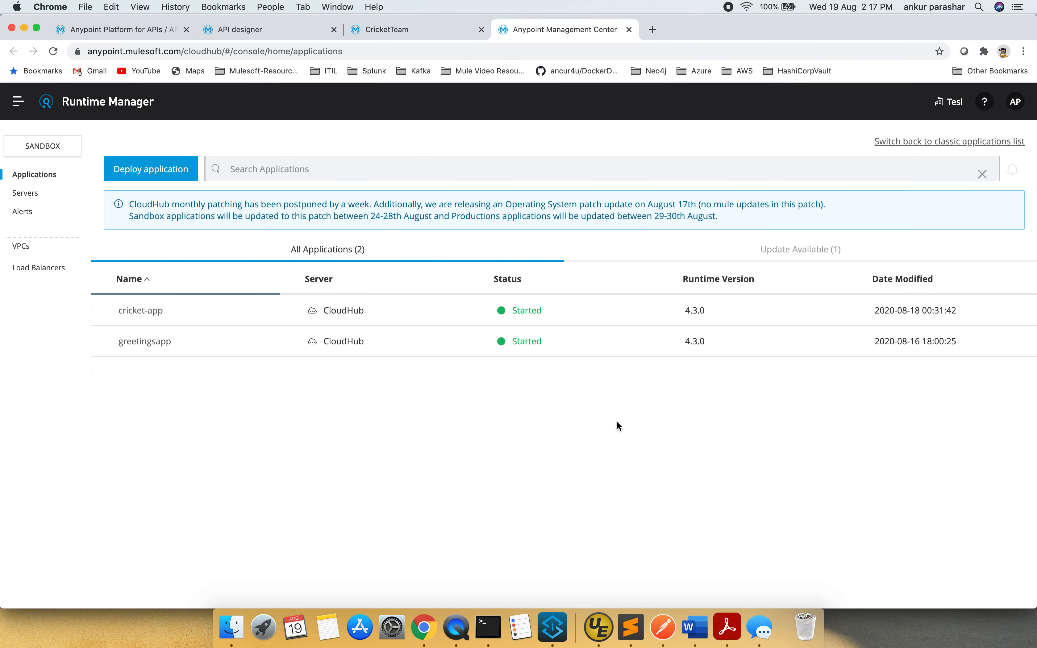
click(143, 310)
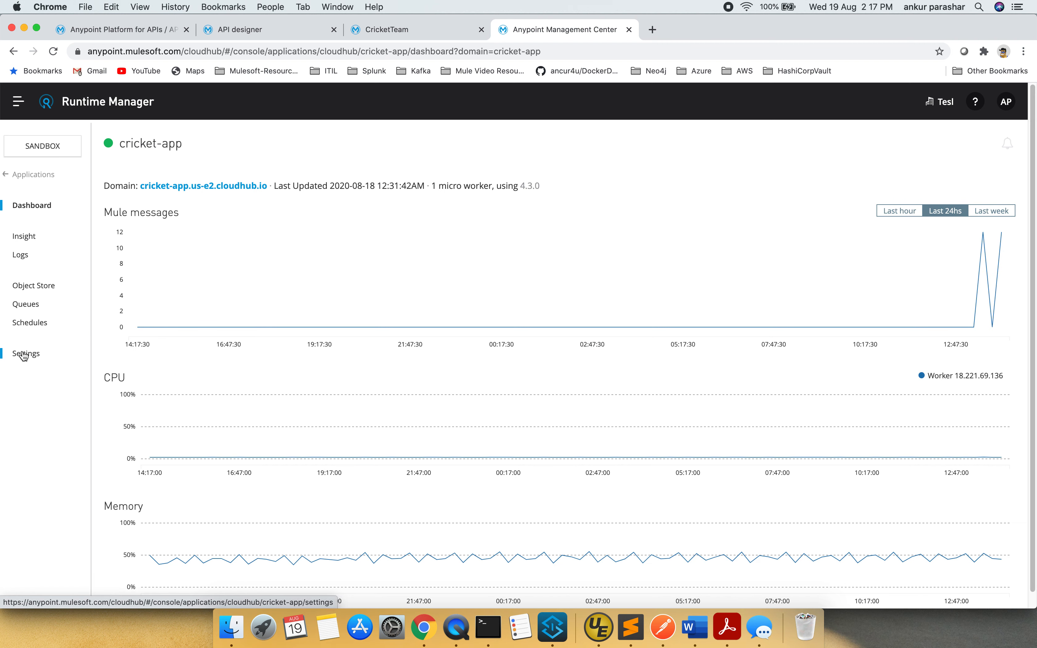
click(24, 355)
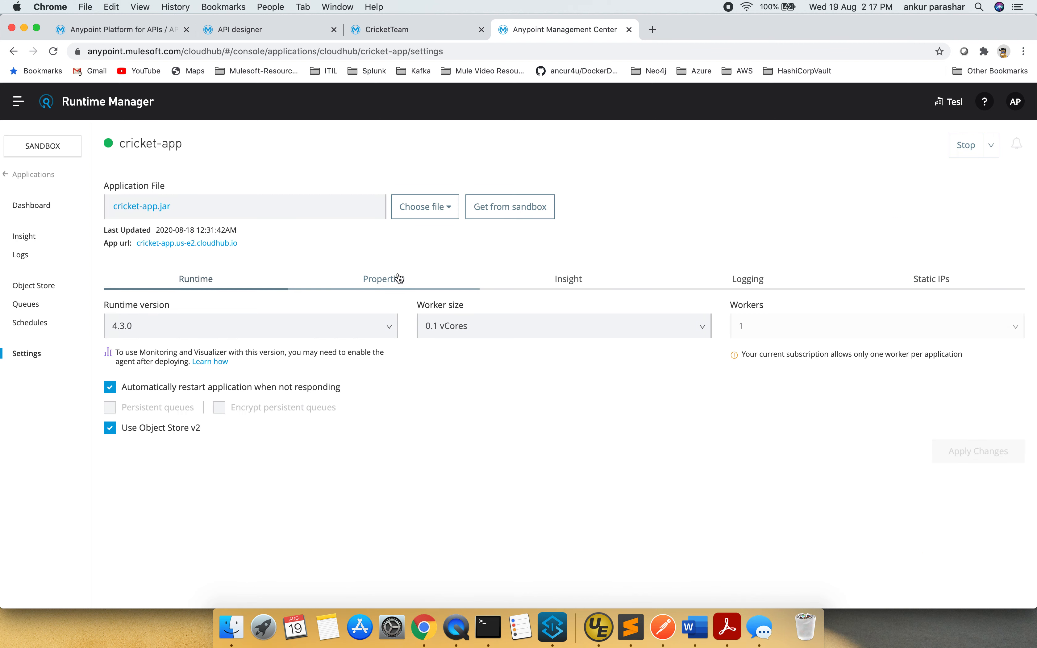
click(399, 278)
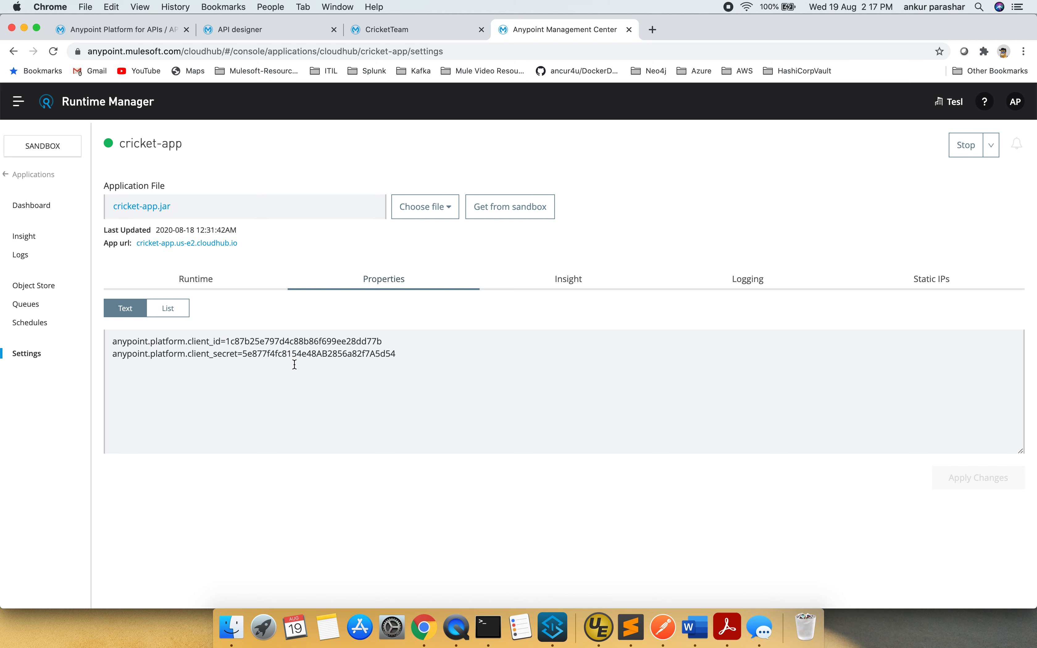
Return to API Manager and open the policies of the CricketTeam 1.0 API.
click(429, 32)
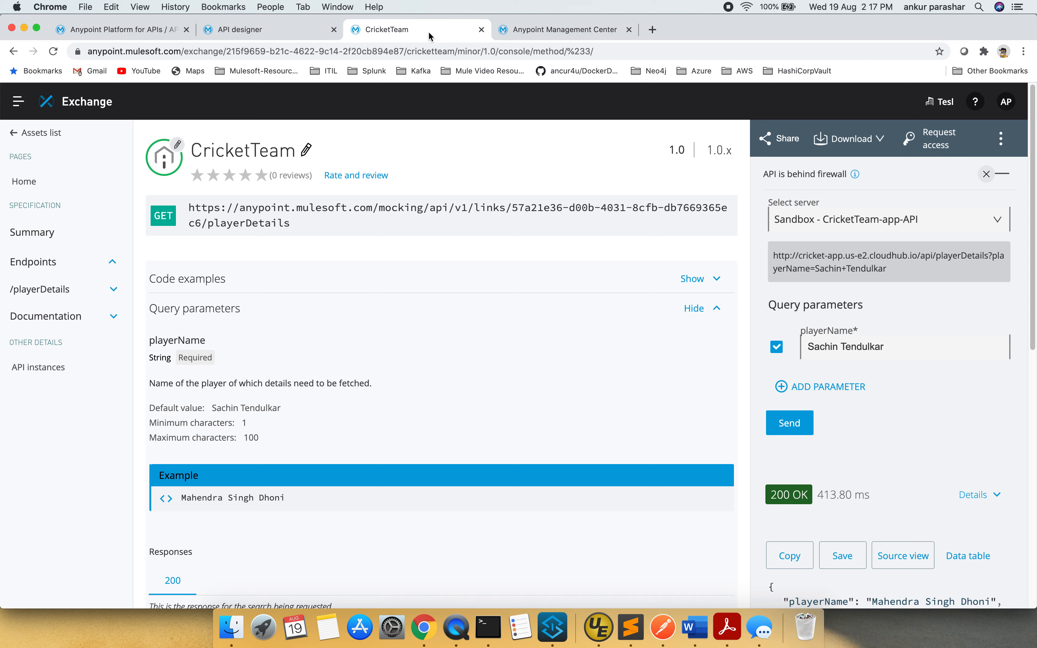
click(250, 28)
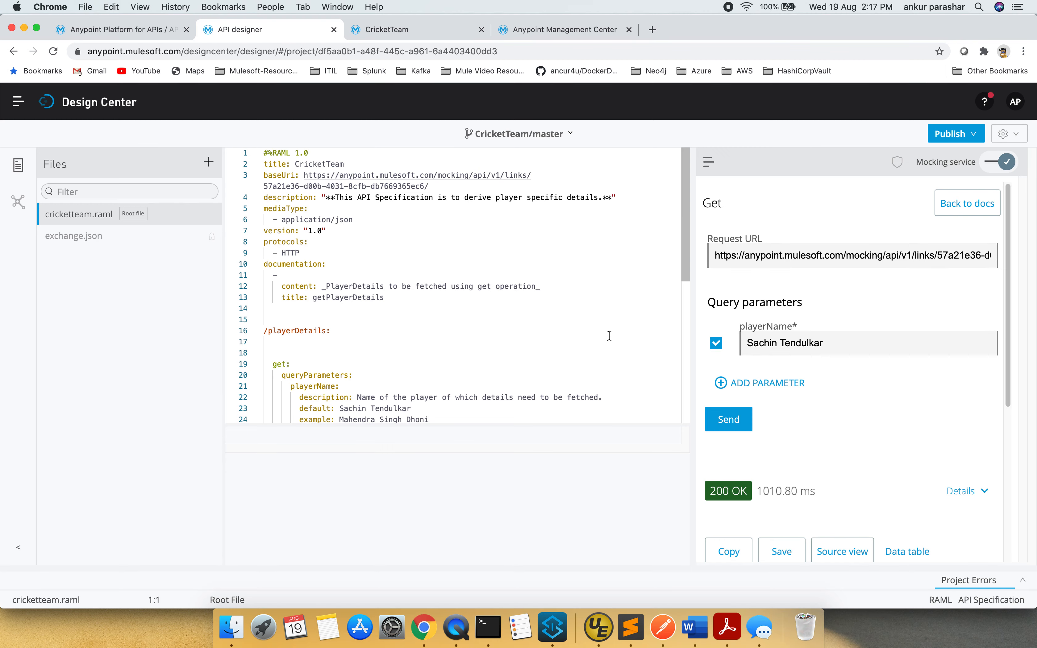
click(133, 28)
click(623, 270)
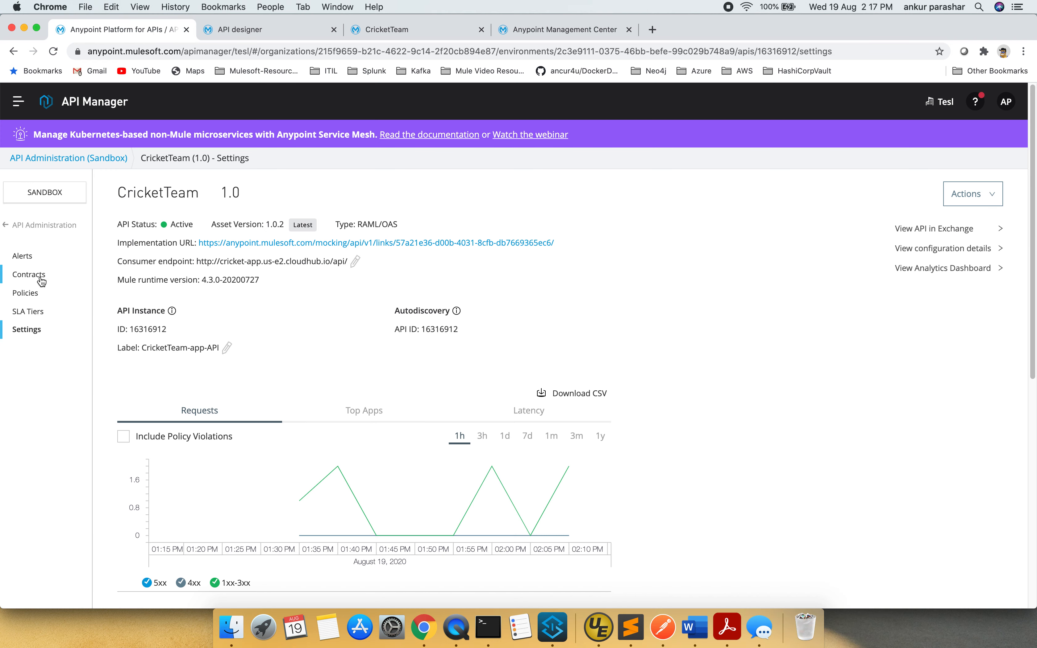
click(33, 296)
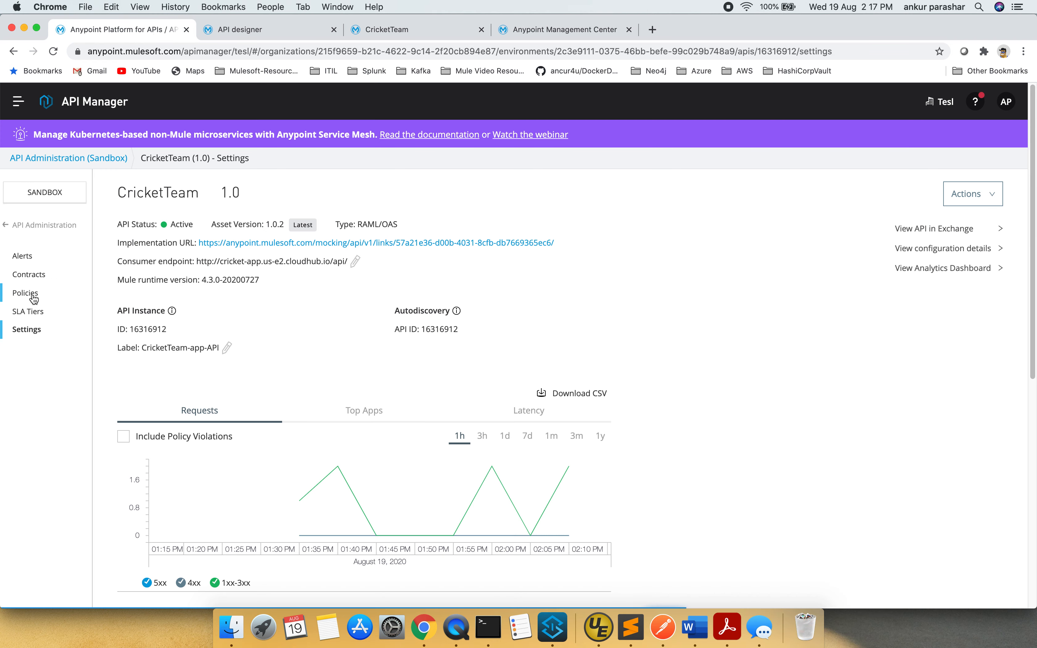
Apply the Client ID enforcement policy version 1.2.2 with Custom Expression credentials to all API methods and resources.
click(159, 456)
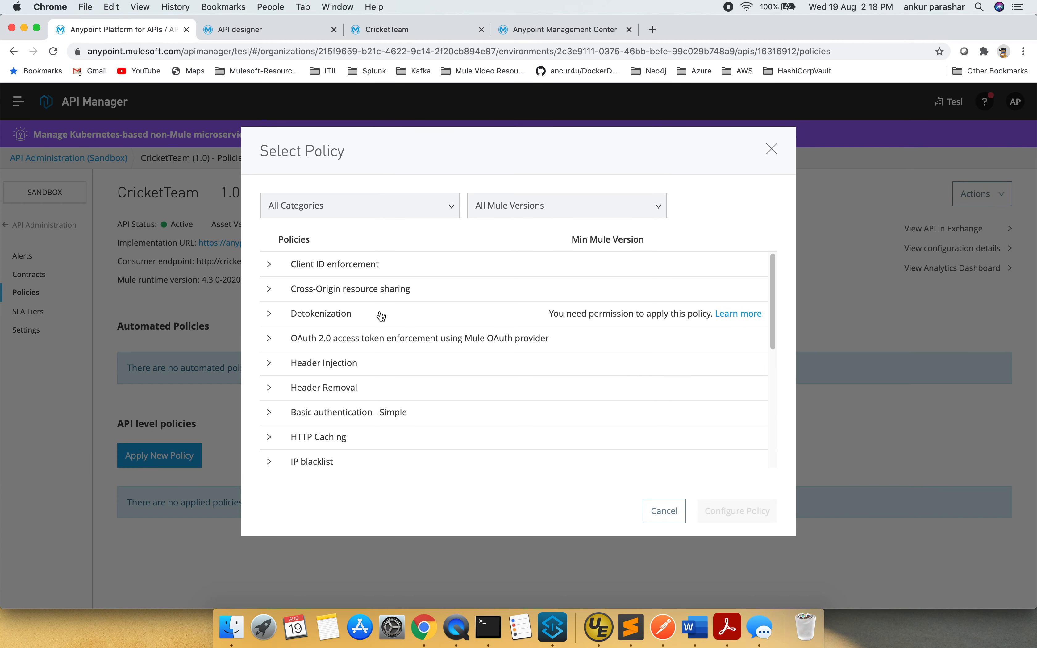
click(270, 265)
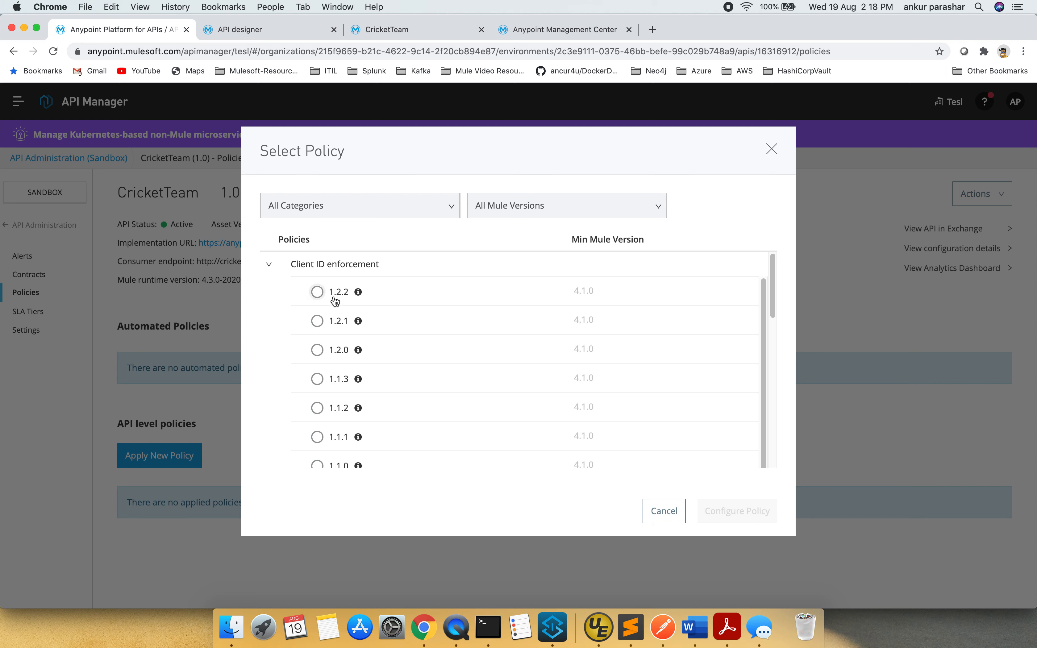
click(317, 293)
mouse_move(359, 294)
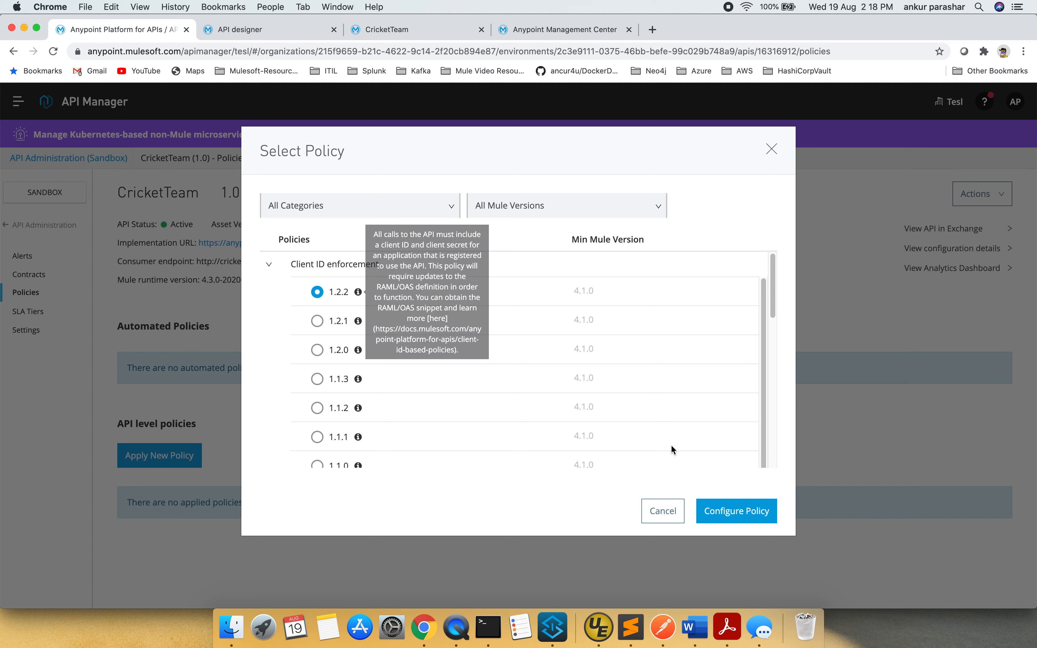
click(748, 516)
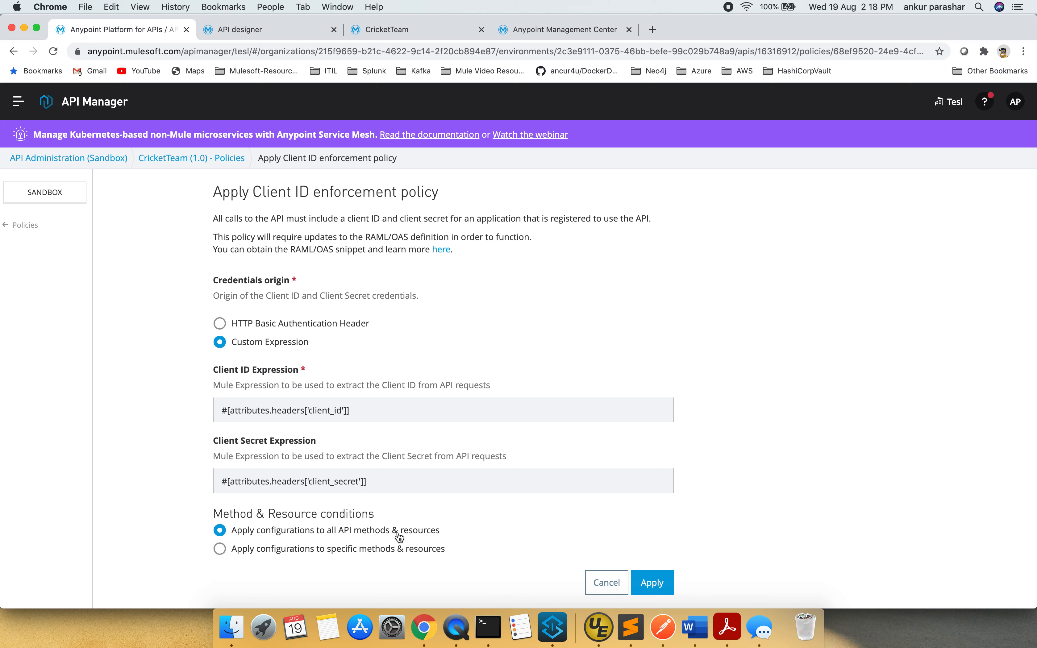
click(652, 582)
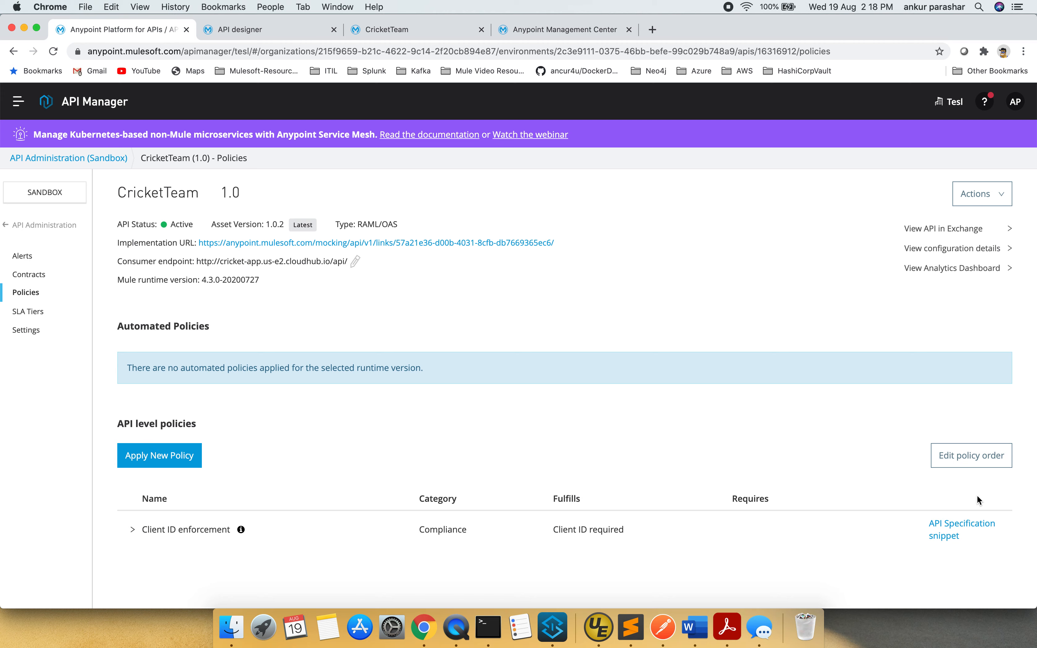
Open the Client ID enforcement policy's API Specification snippet and copy the RAML 1.0 traits block.
click(954, 533)
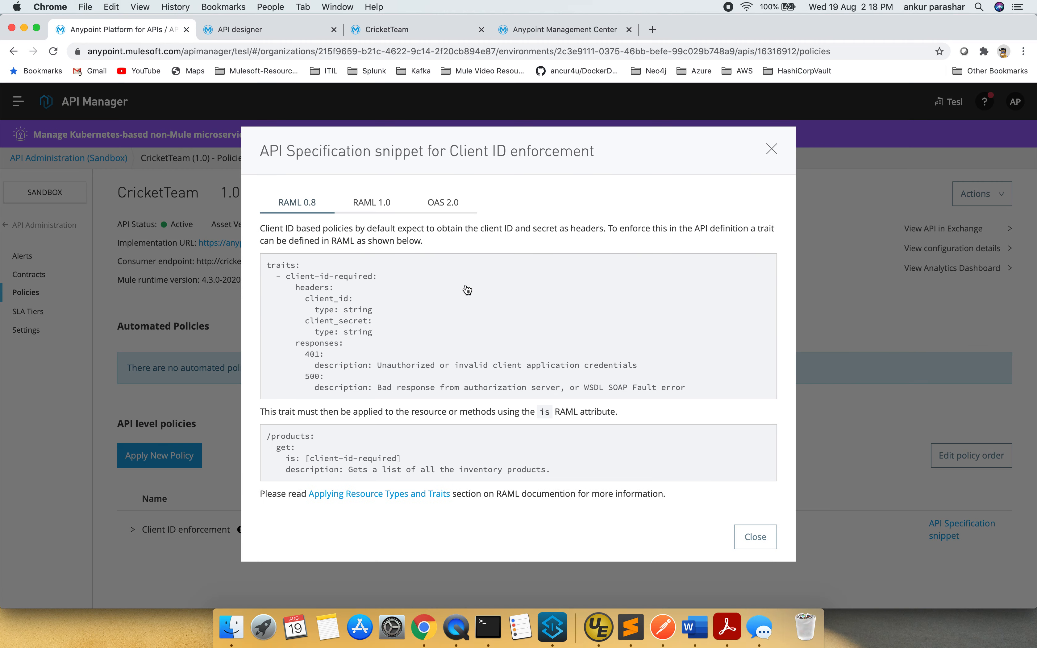
click(372, 209)
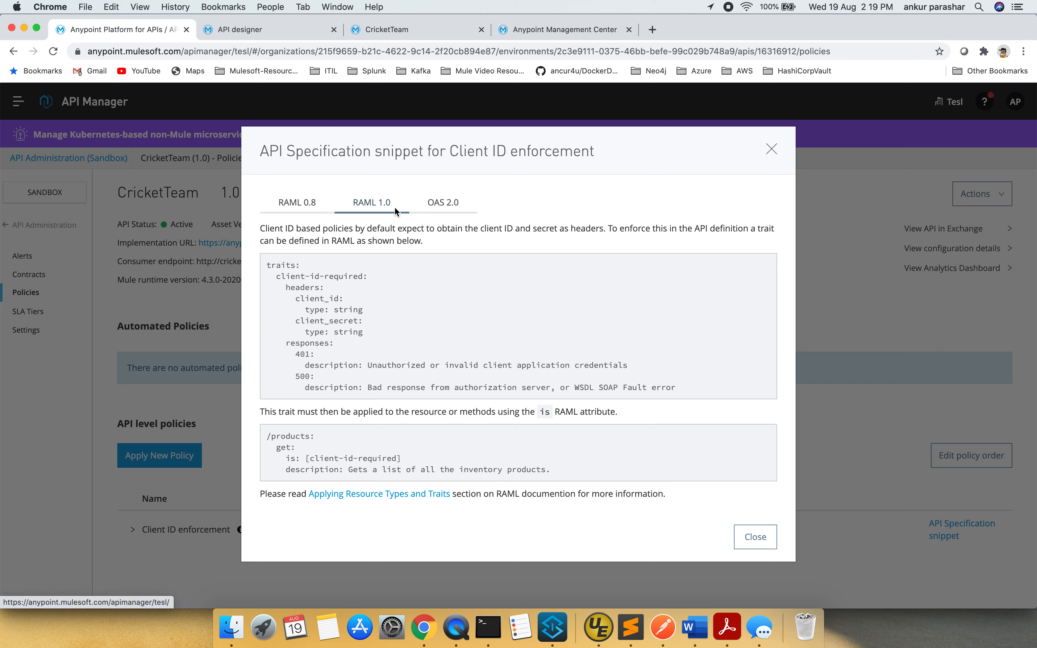
click(271, 266)
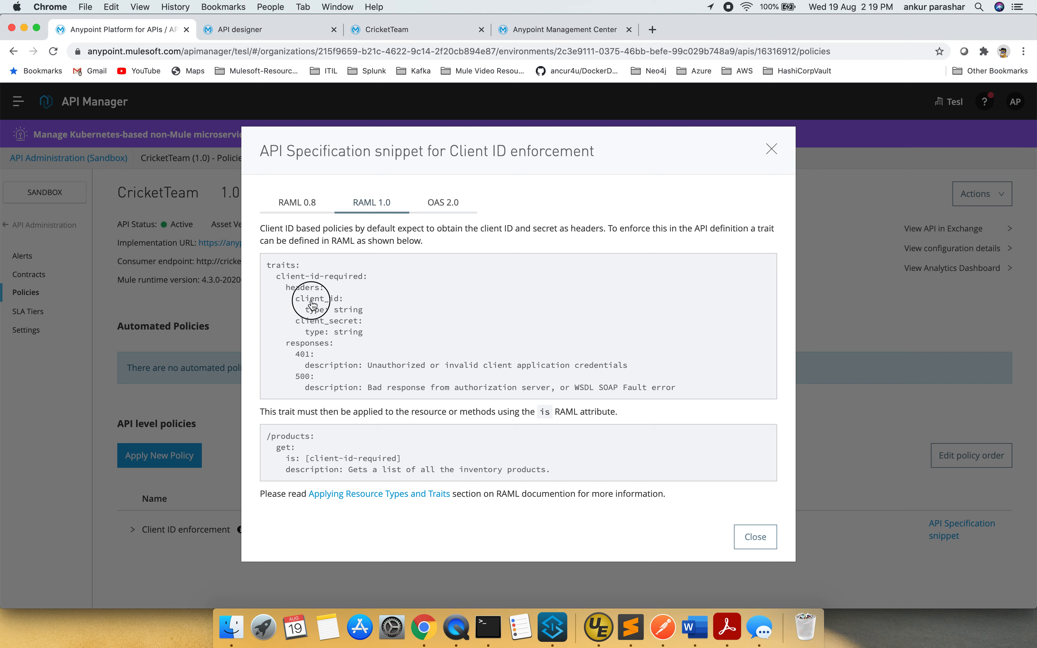
drag(268, 266, 678, 392)
key(super+c)
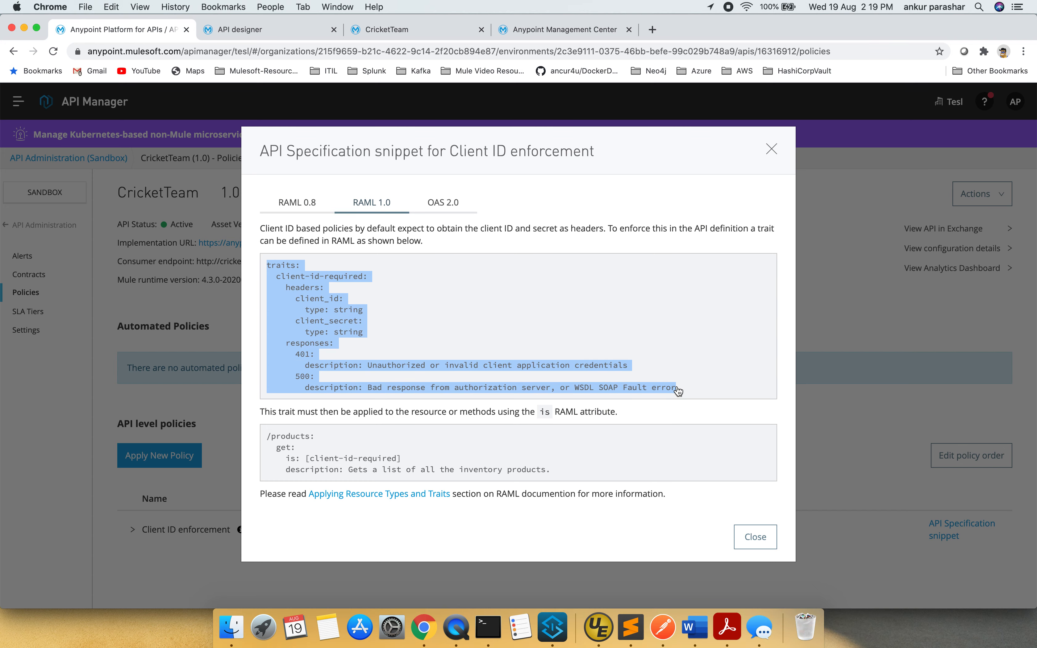
Paste the client-id-required traits block into cricketteam.raml in Design Center, between the documentation section and /playerDetails.
click(272, 30)
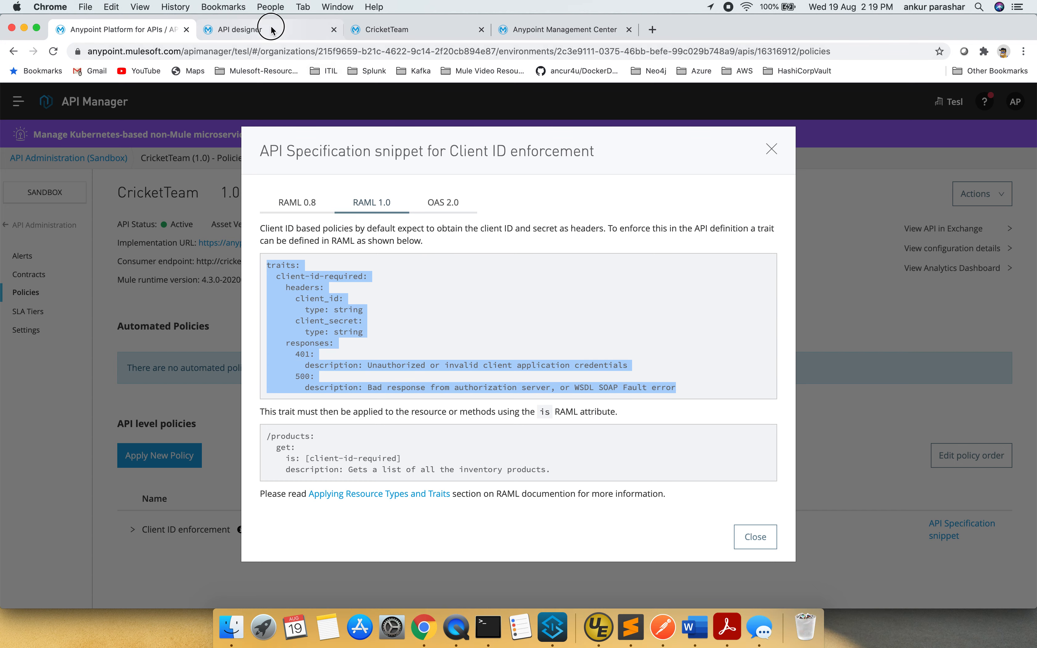
click(273, 313)
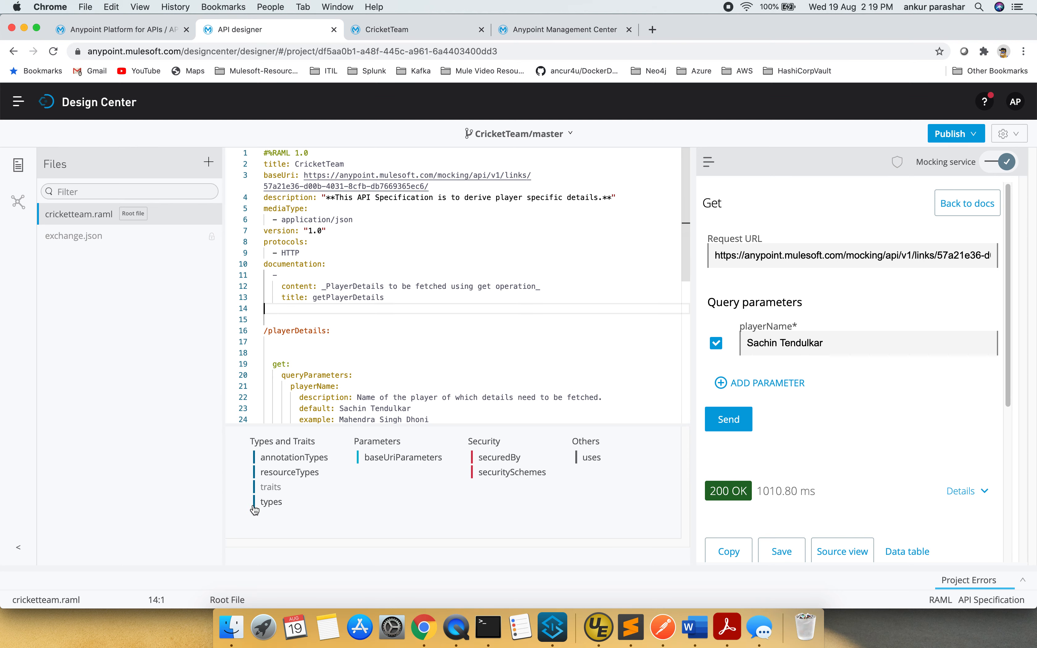
key(Return)
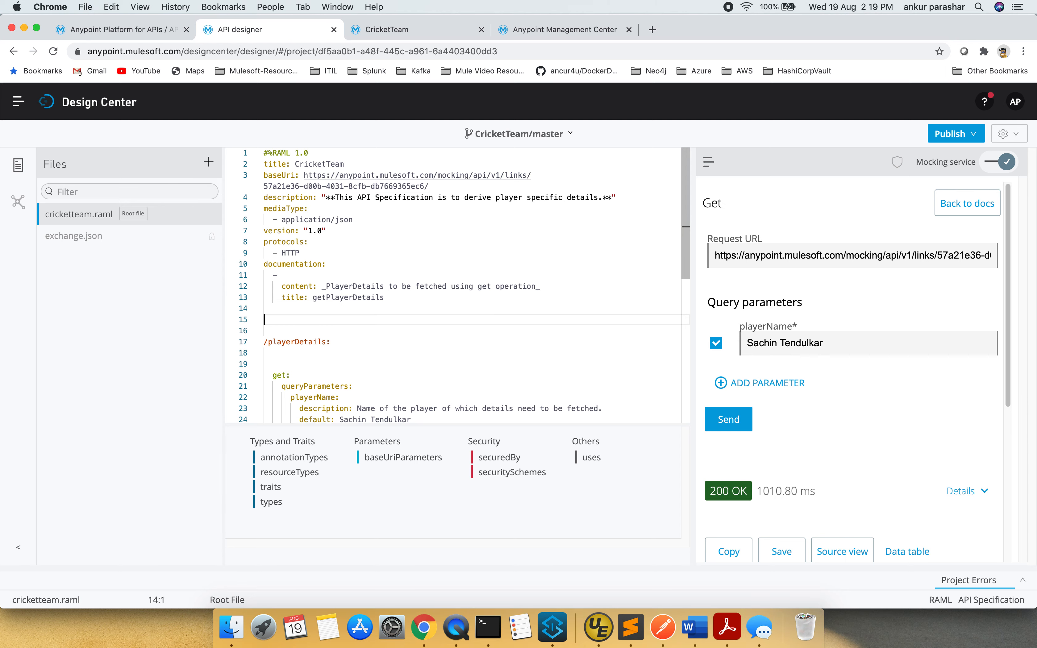
key(super+v)
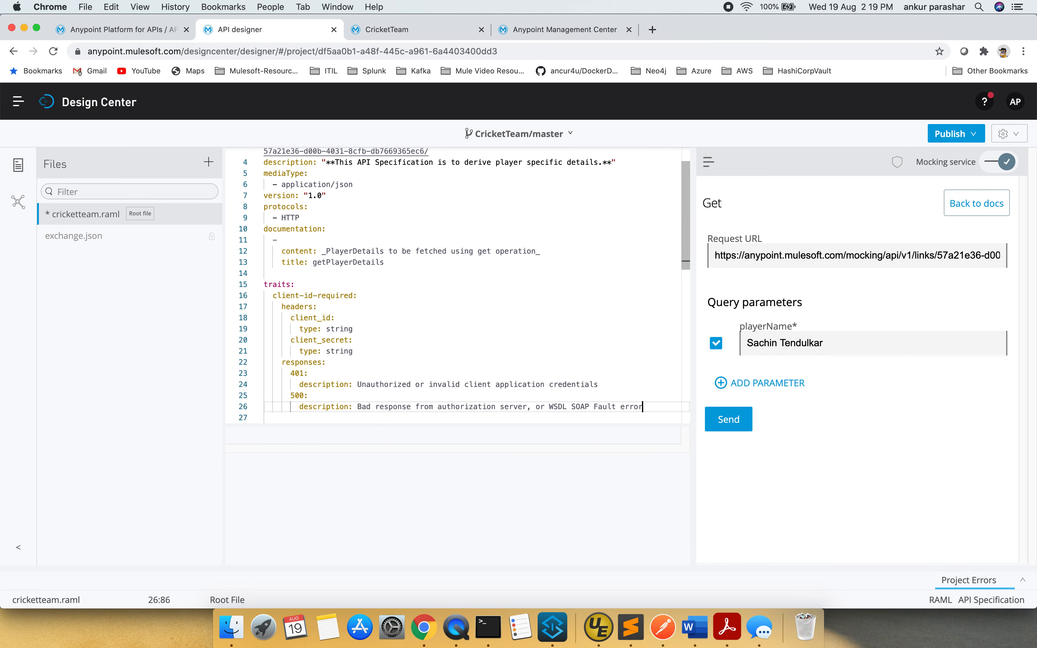
Copy the line "is: [client-id-required]" from the RAML 1.0 snippet in API Manager.
click(149, 33)
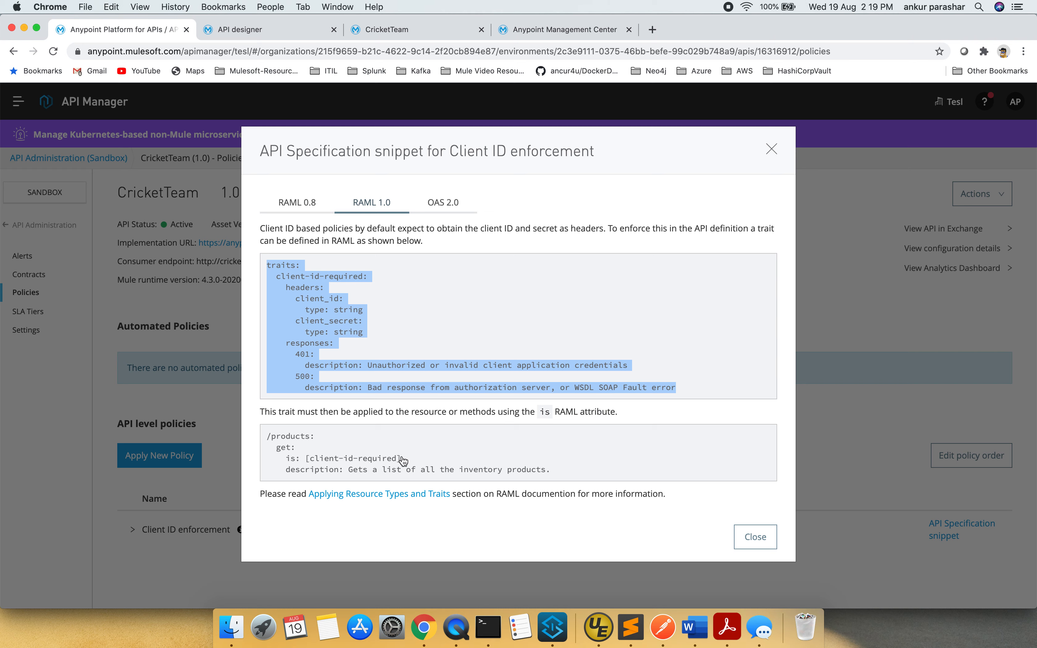
drag(401, 459, 287, 462)
key(cmd+c)
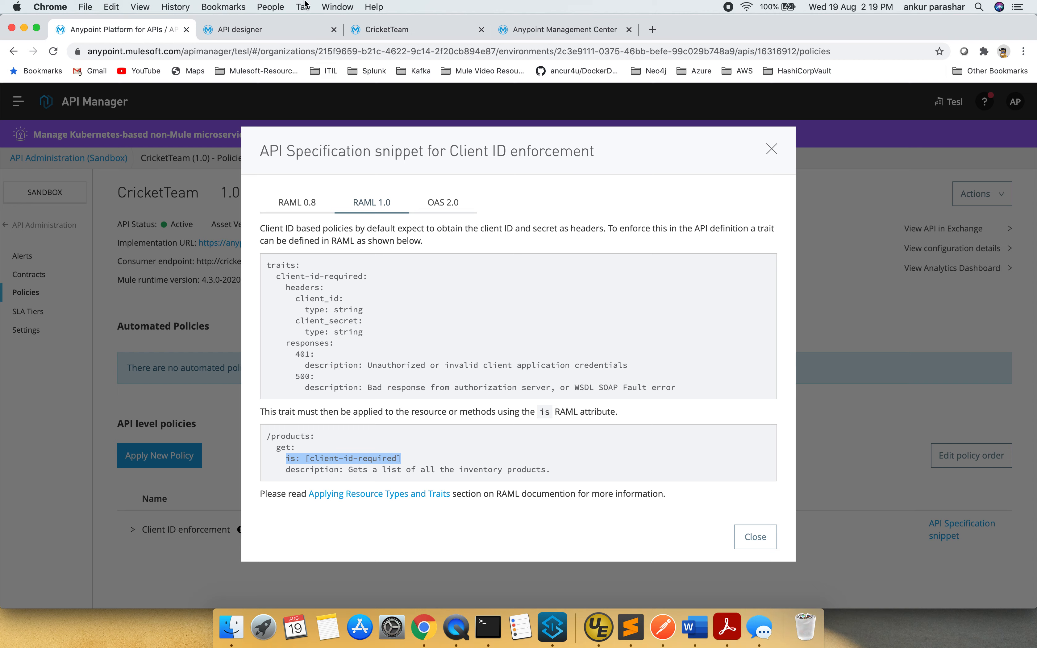
Paste "is: [client-id-required]" directly under /playerDetails in cricketteam.raml in Design Center, indented level with get.
click(271, 30)
scroll(384, 311, down, 5)
click(272, 345)
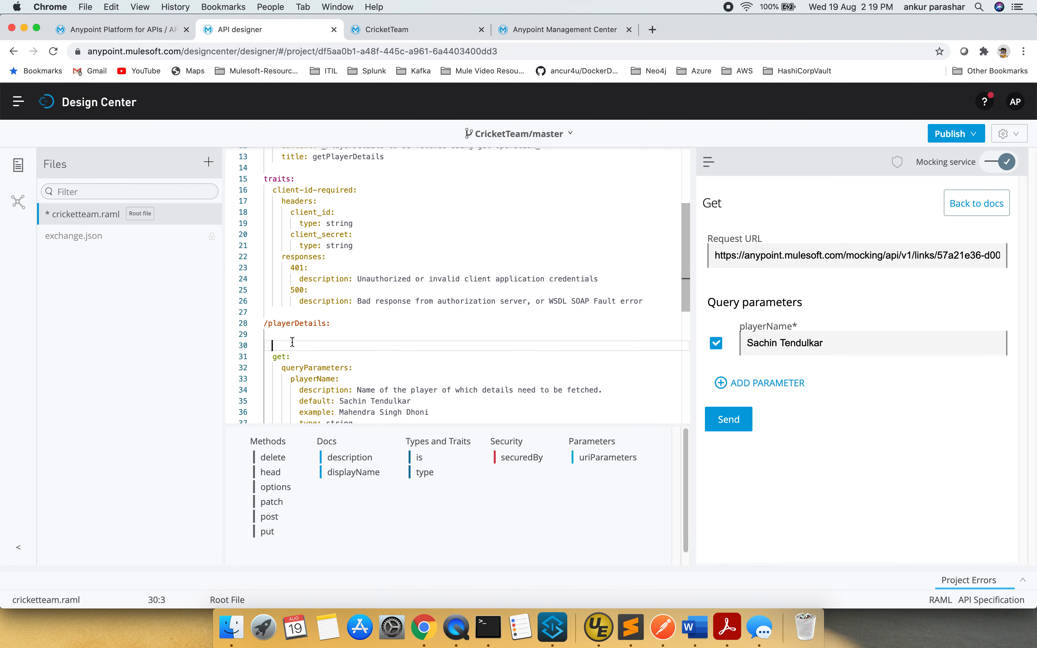
key(BackSpace)
key(BackSpace)
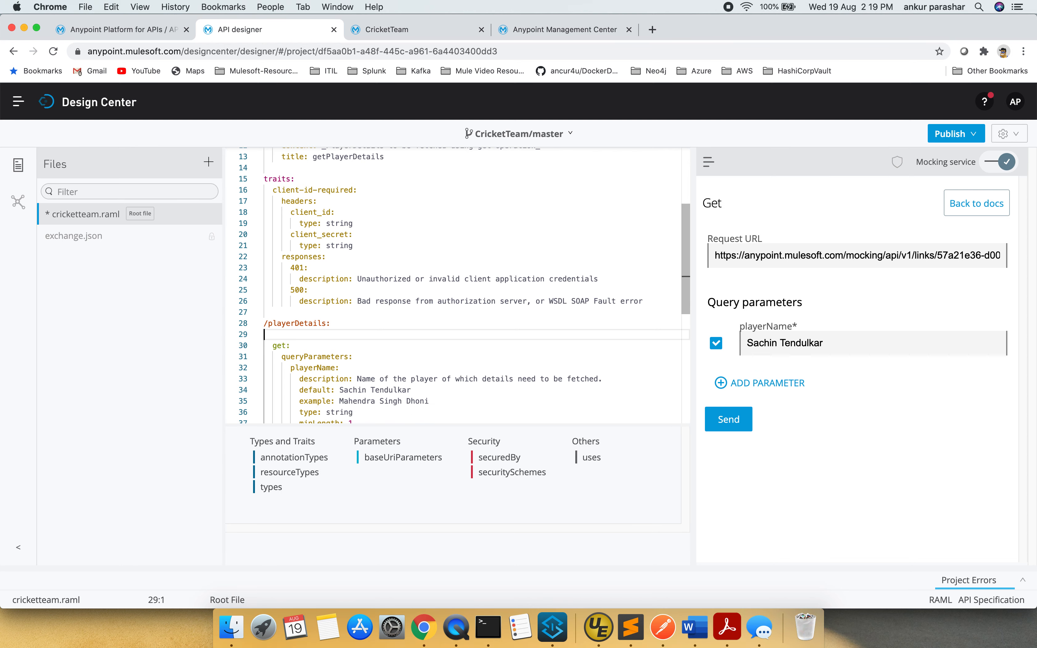
key(Tab)
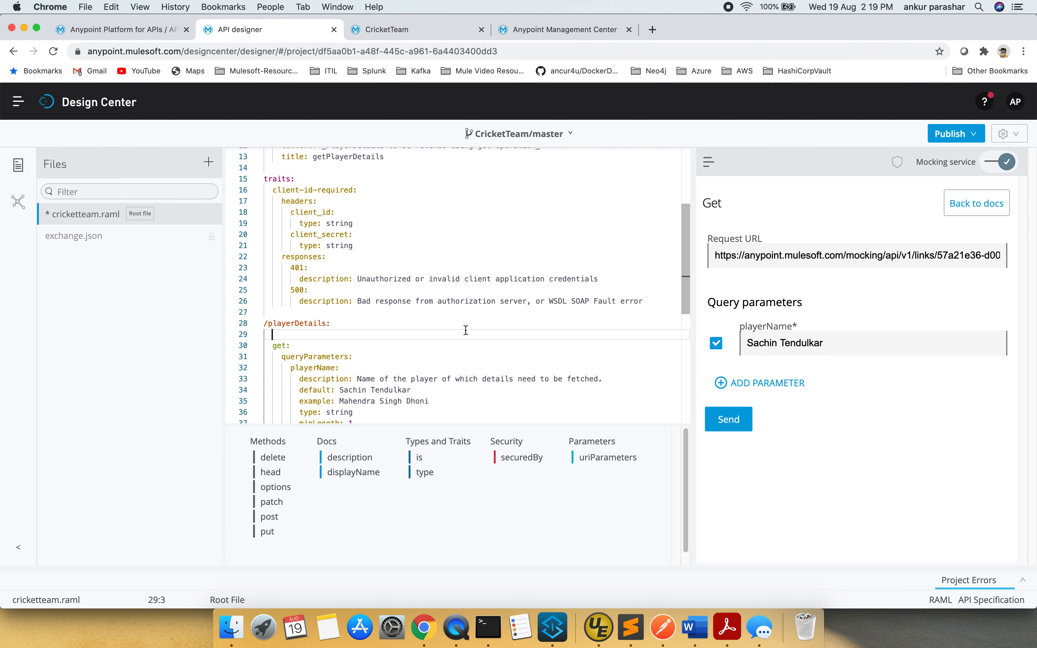
key(cmd+v)
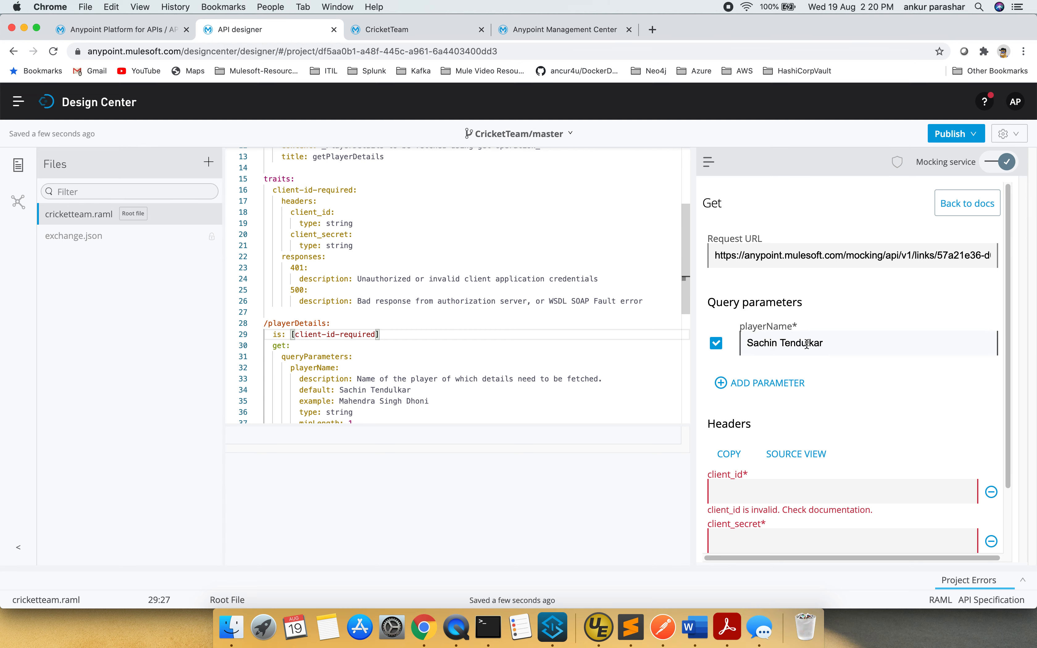
Fill in placeholder client_id and client_secret headers, send the GET request to the mocking service and review the response.
drag(1009, 405, 999, 470)
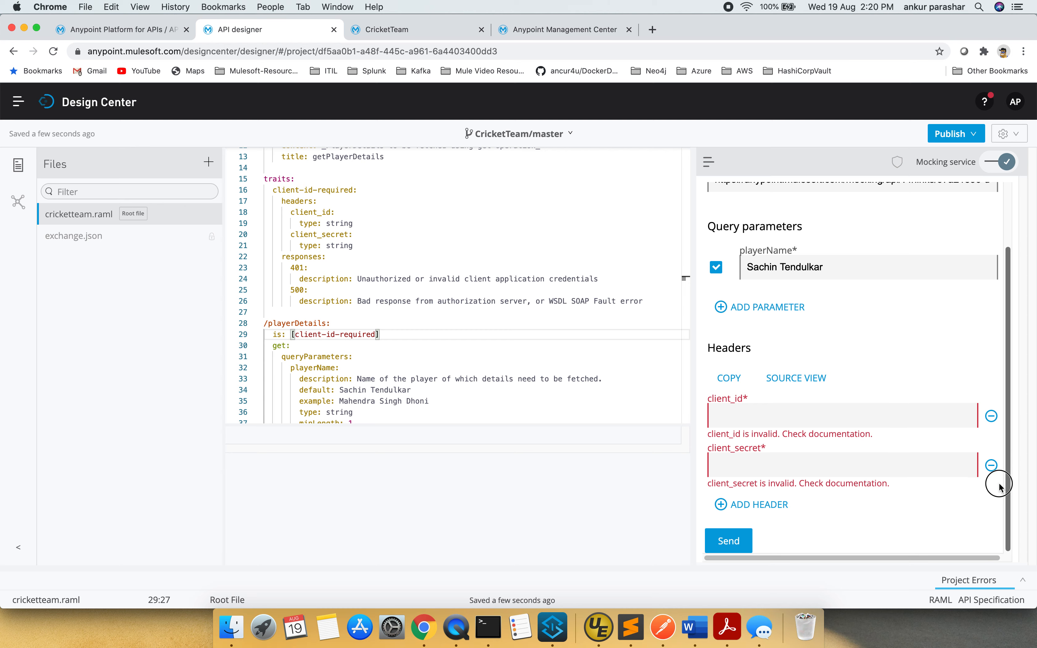
click(807, 418)
text(1)
click(749, 465)
text(1)
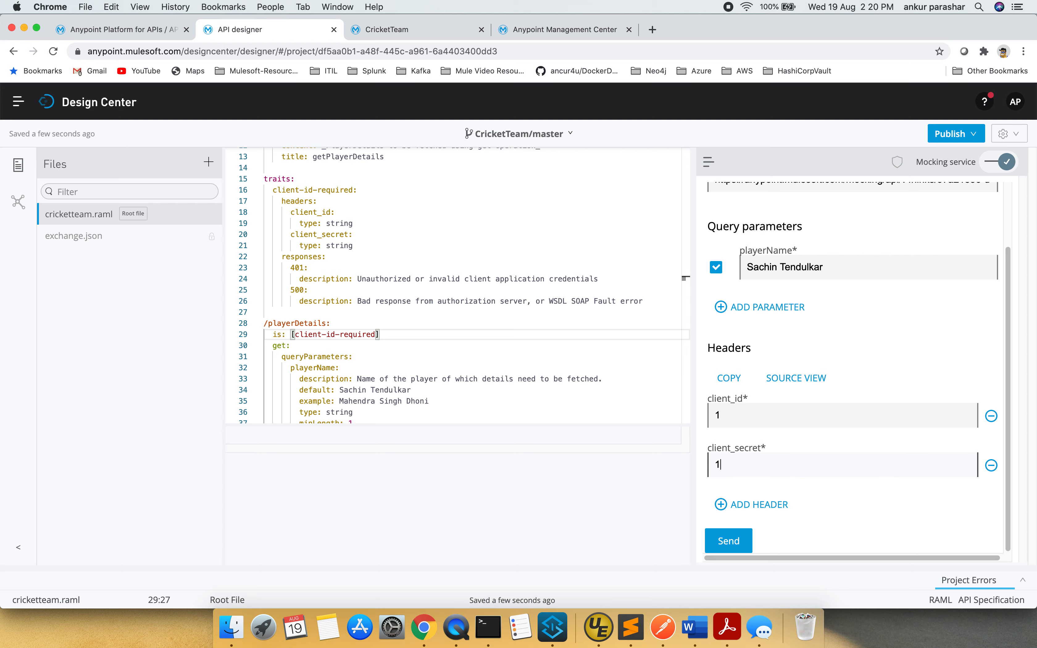
click(720, 540)
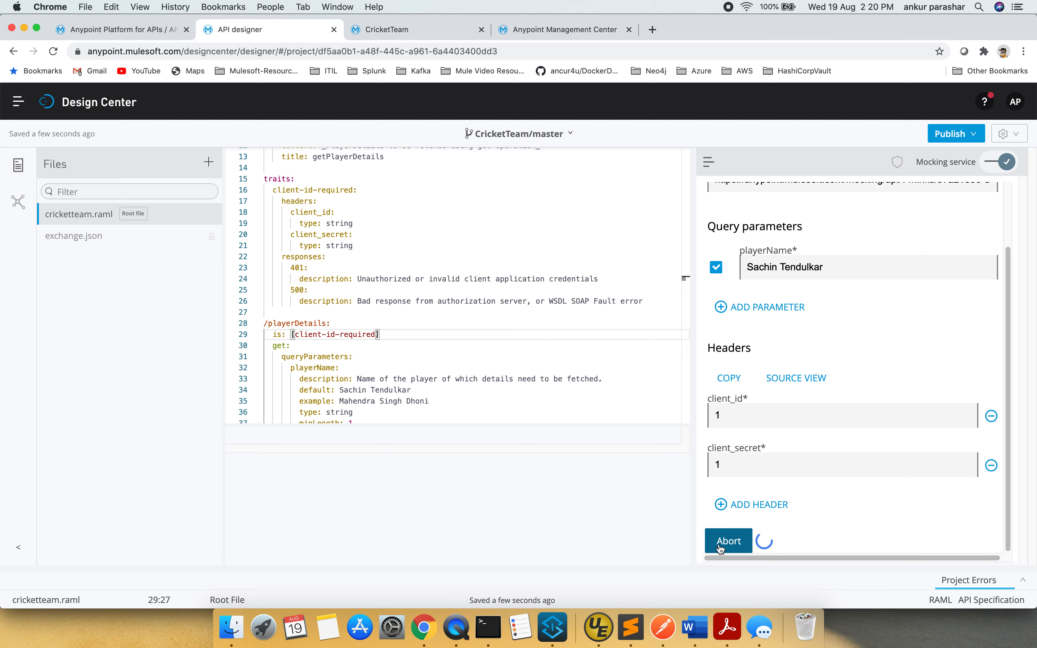
scroll(845, 410, down, 3)
scroll(846, 410, down, 10)
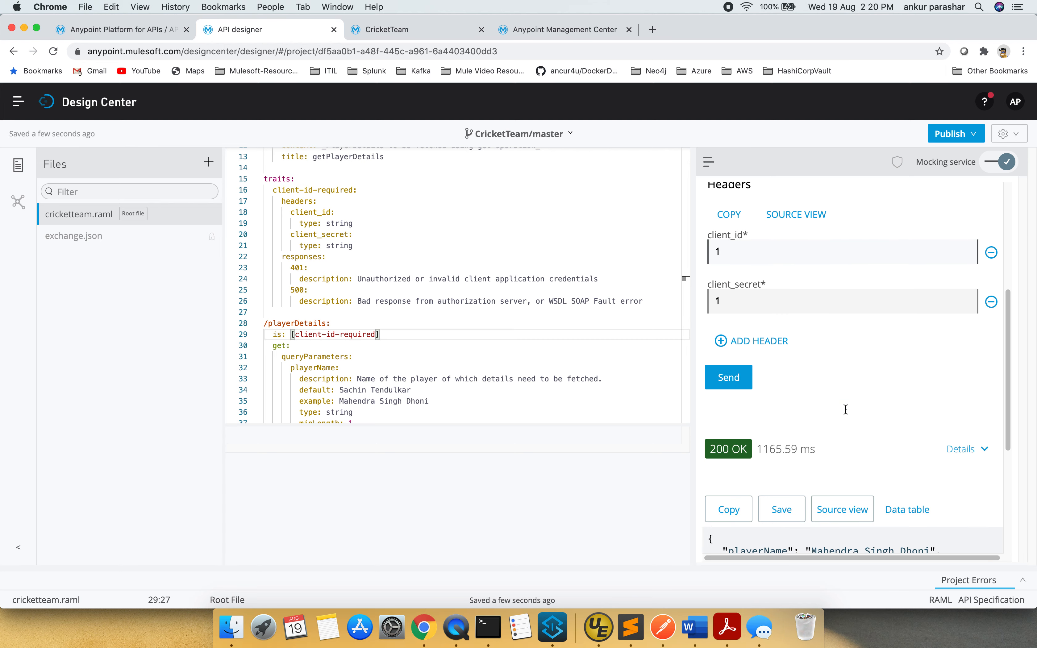
scroll(846, 409, up, 6)
scroll(846, 409, up, 5)
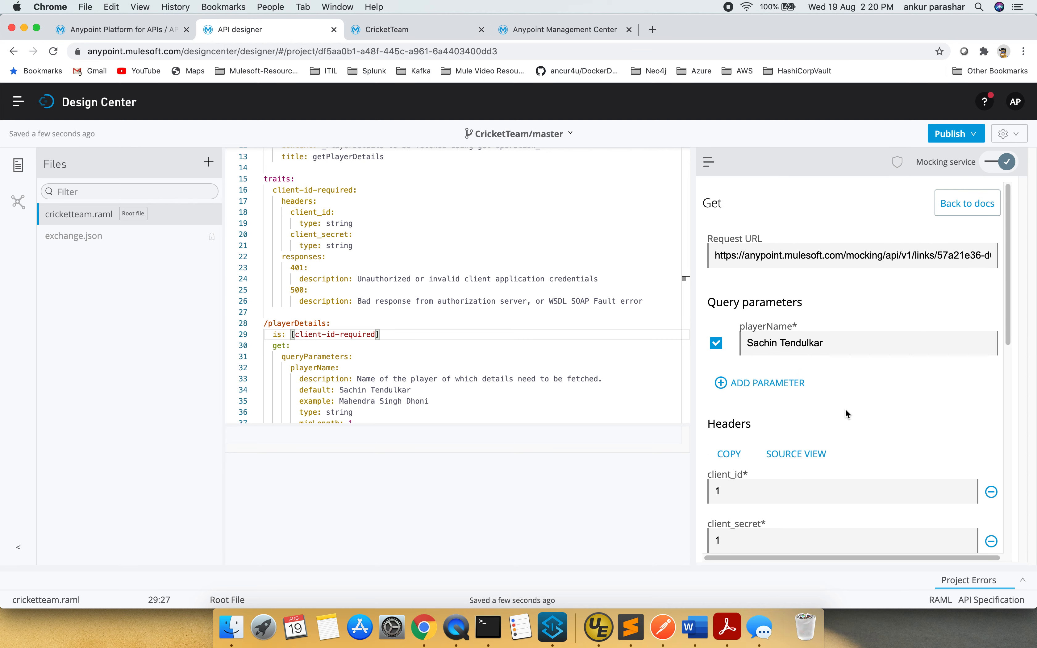
Publish the CricketTeam specification to Exchange as asset version 1.0.3.
click(966, 134)
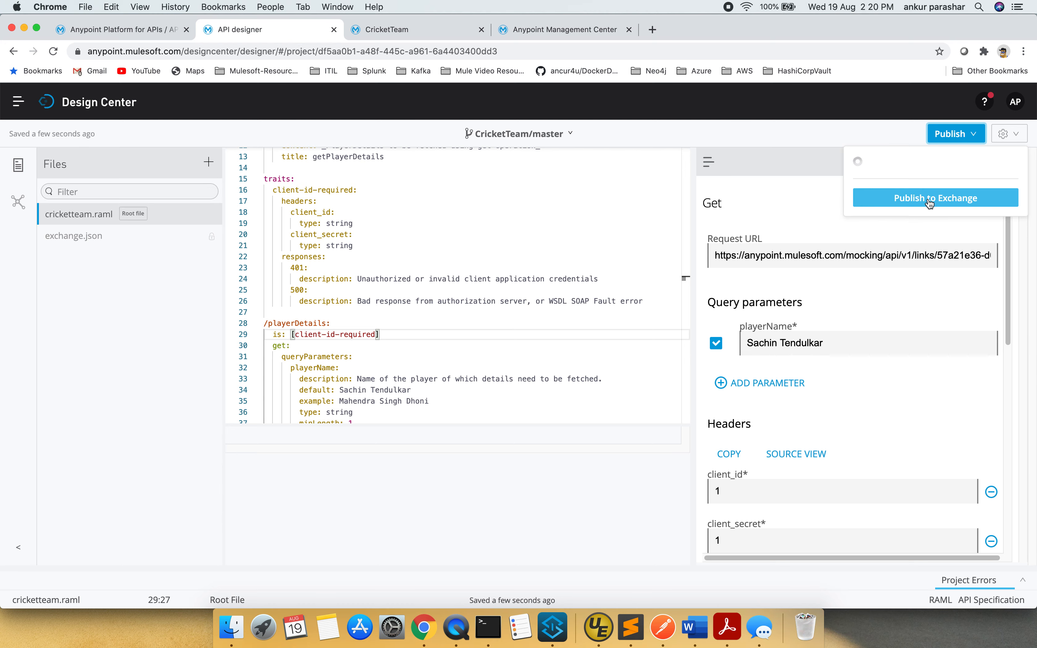
click(930, 240)
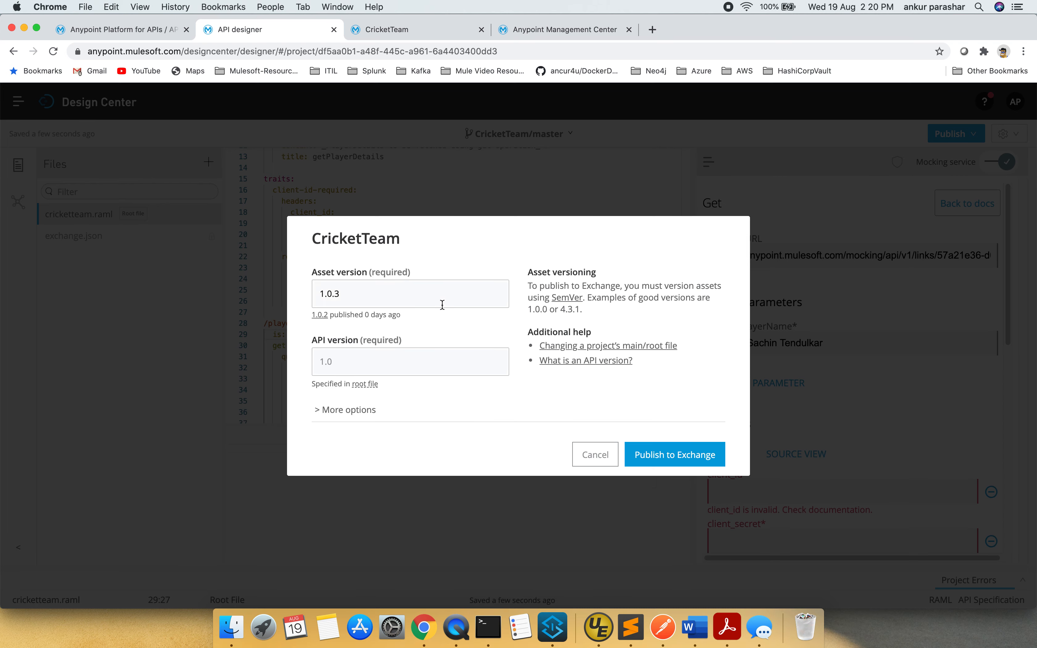
click(357, 410)
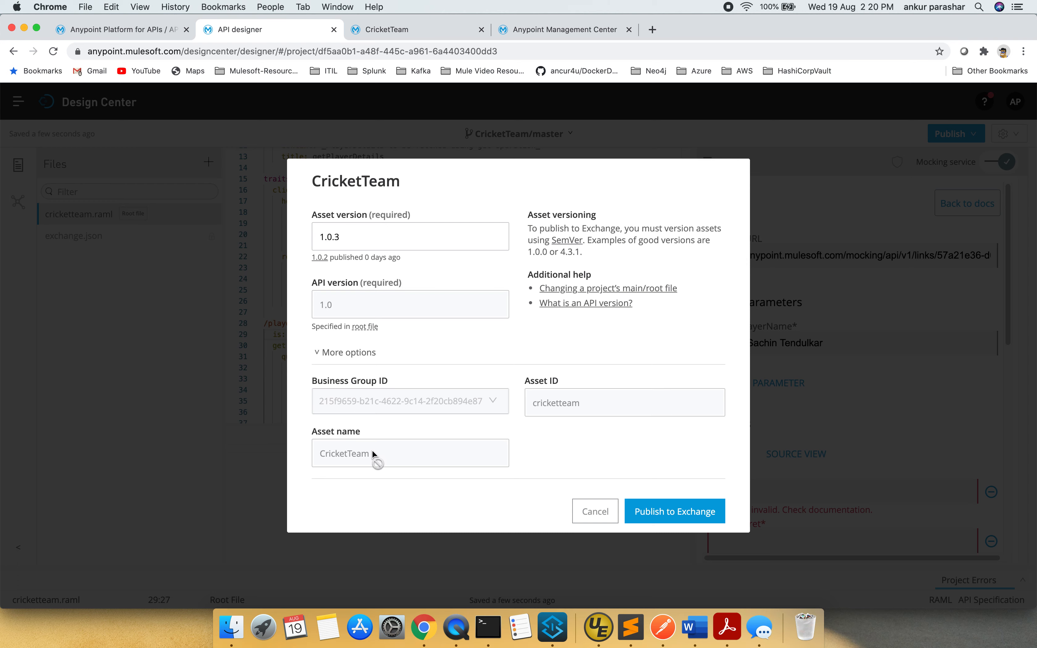
click(372, 234)
click(698, 513)
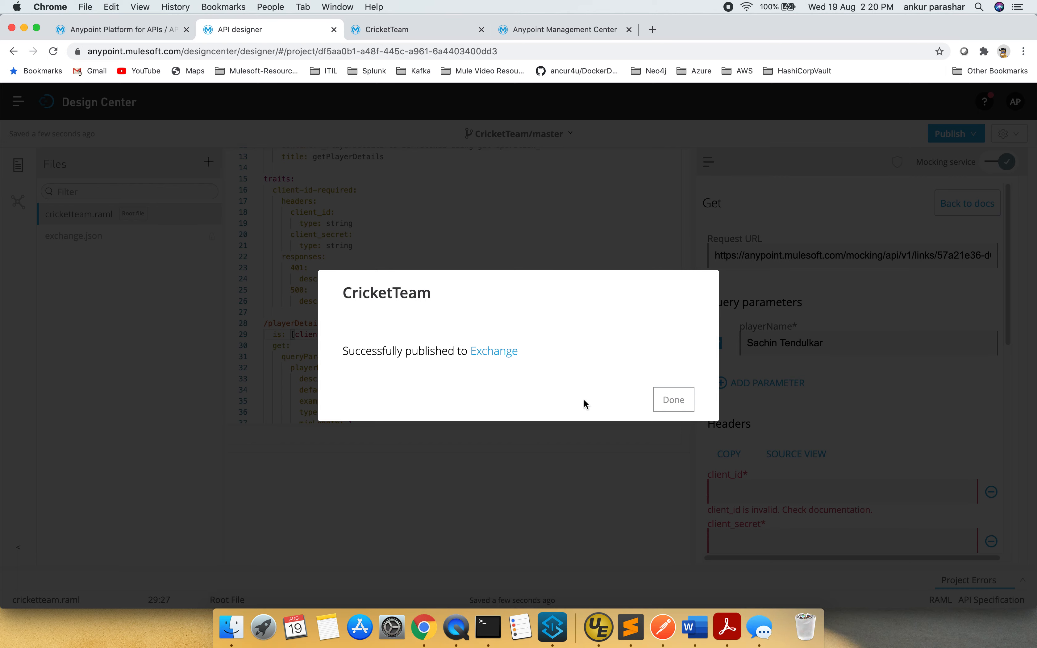
click(676, 405)
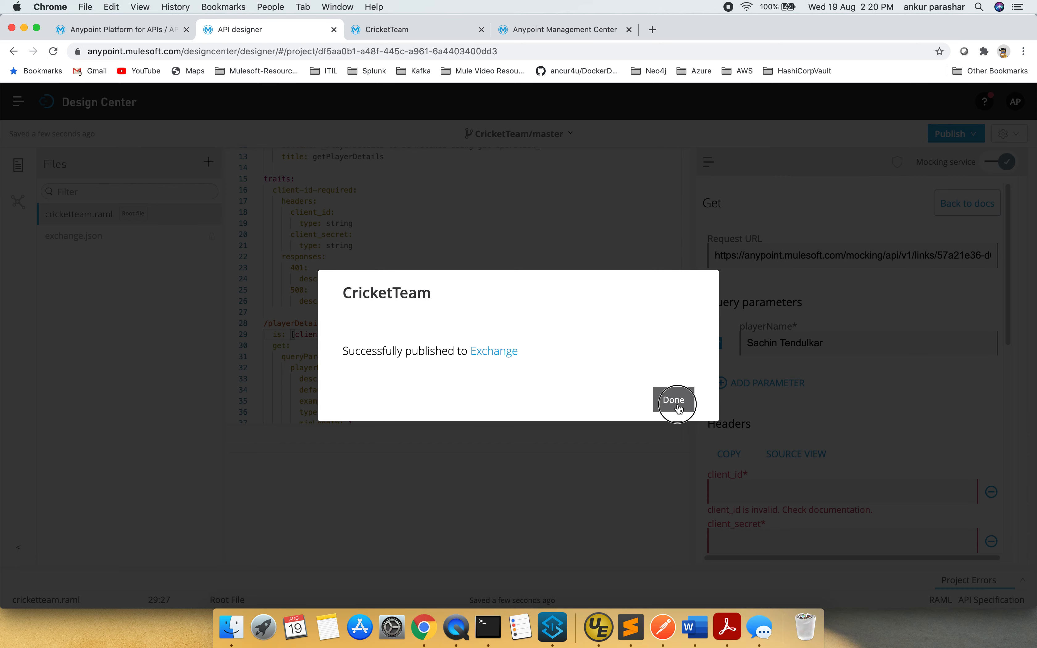
Close the policy snippet in API Manager and update the CricketTeam 1.0 API instance to asset version 1.0.3 (Latest).
click(149, 33)
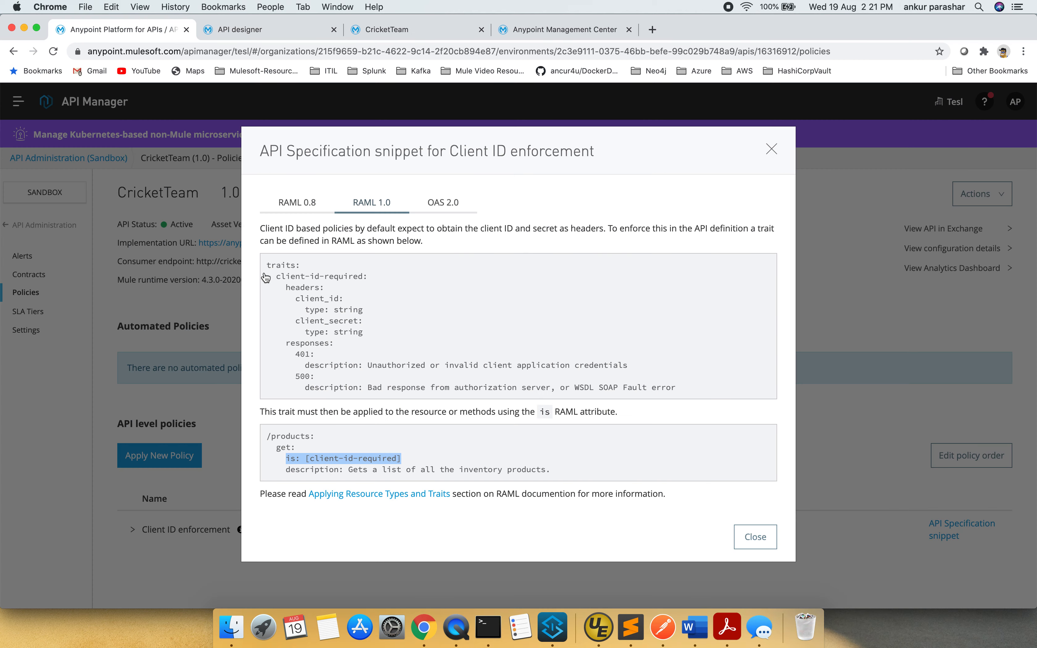
click(756, 536)
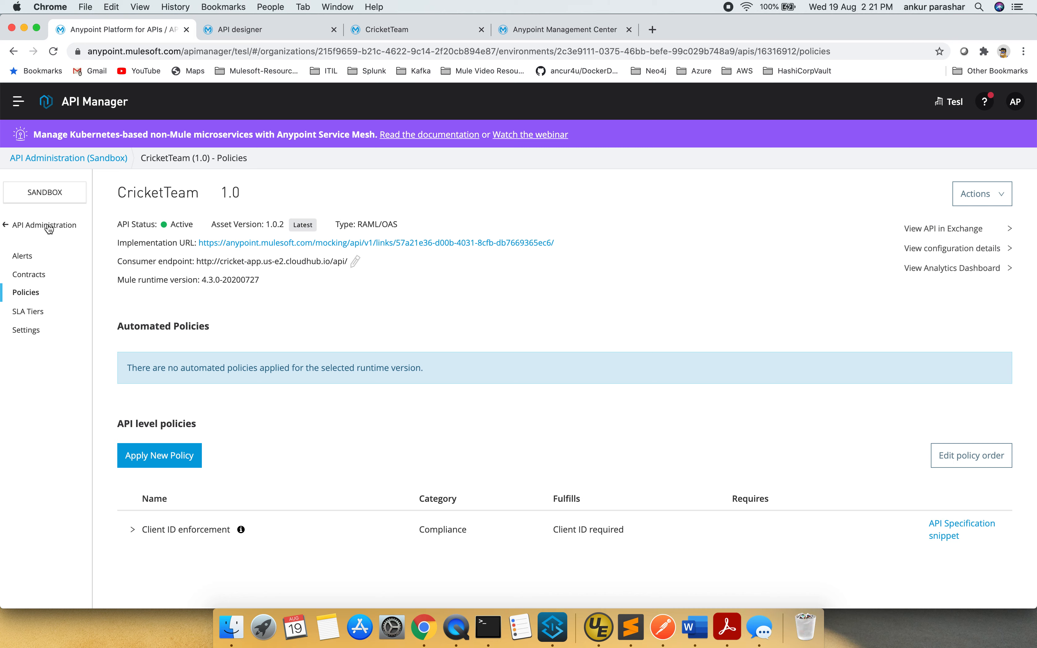
click(49, 227)
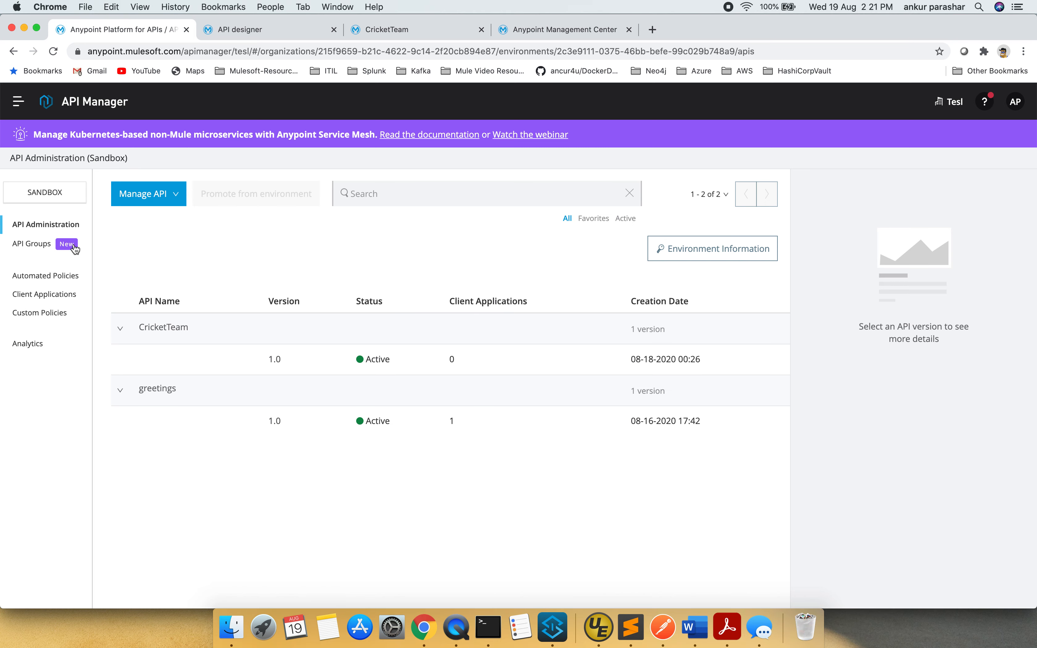
click(279, 360)
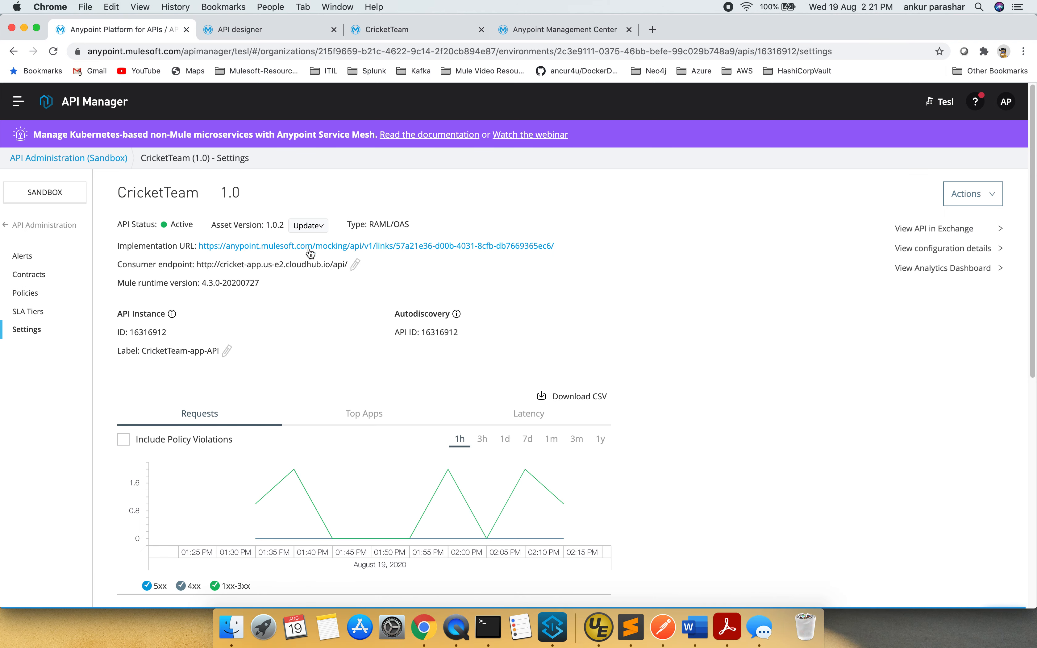
click(306, 230)
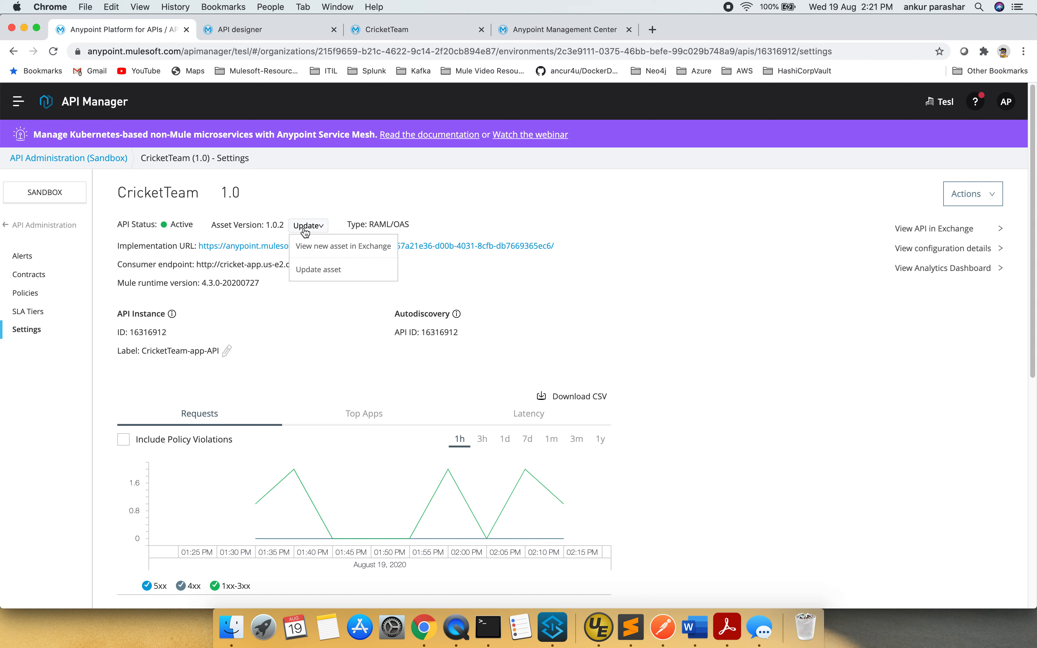
click(328, 272)
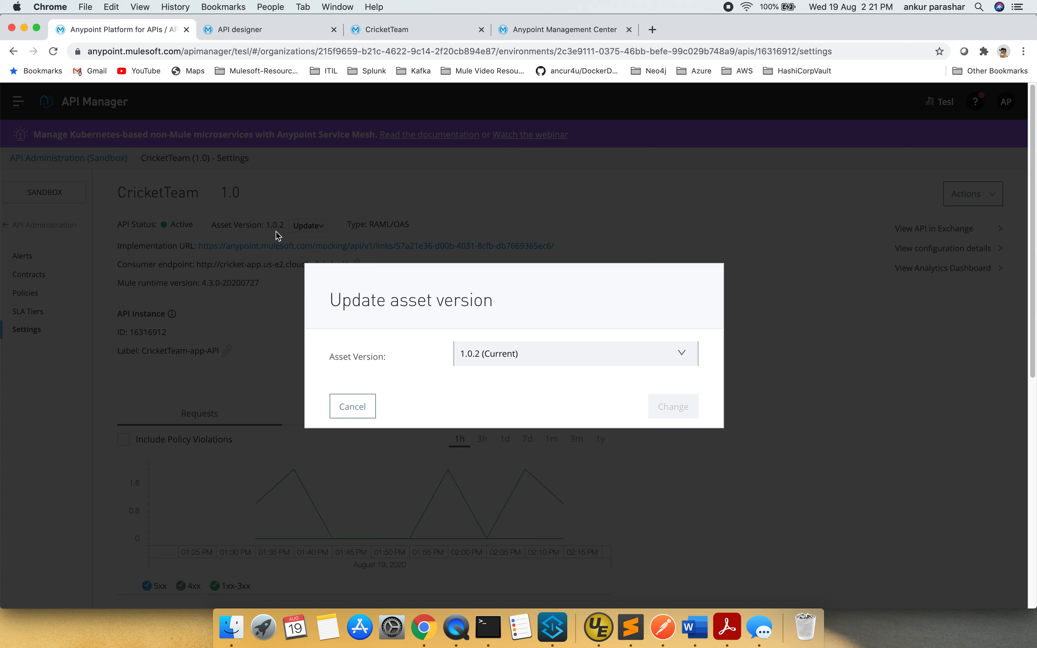
click(505, 357)
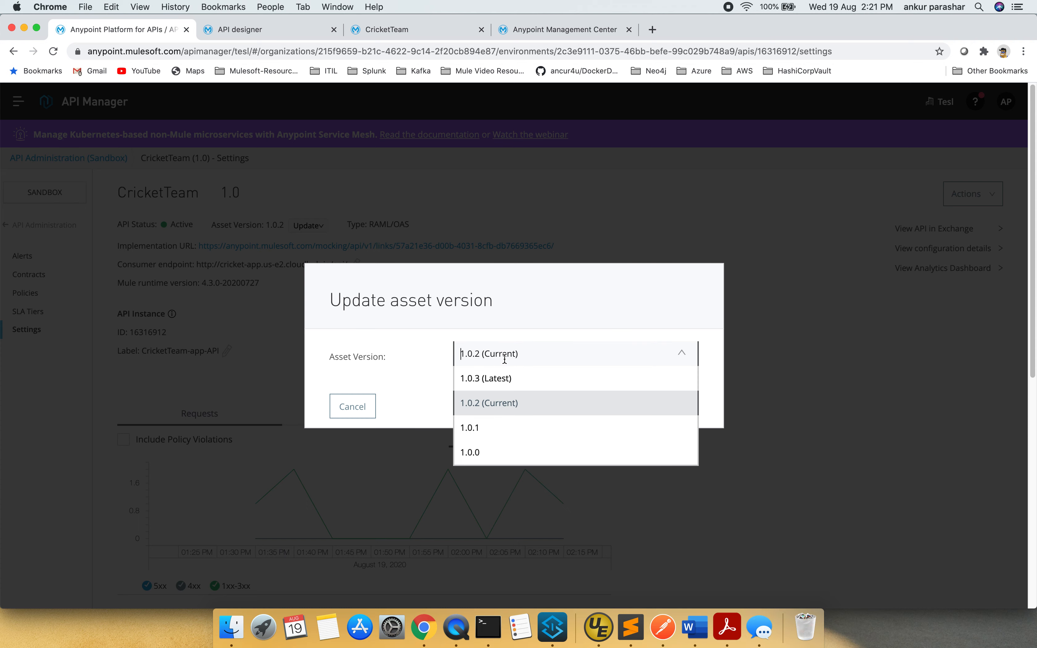
click(505, 380)
click(684, 415)
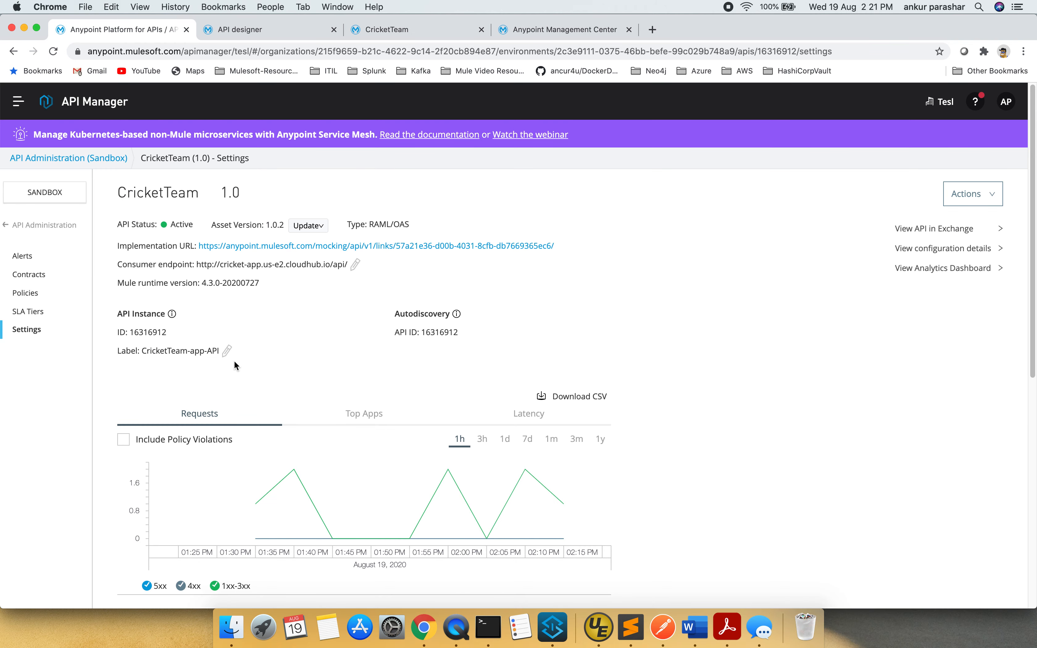
Rename the API instance label to "CricketTeam-app-ClientID Enforced".
click(227, 351)
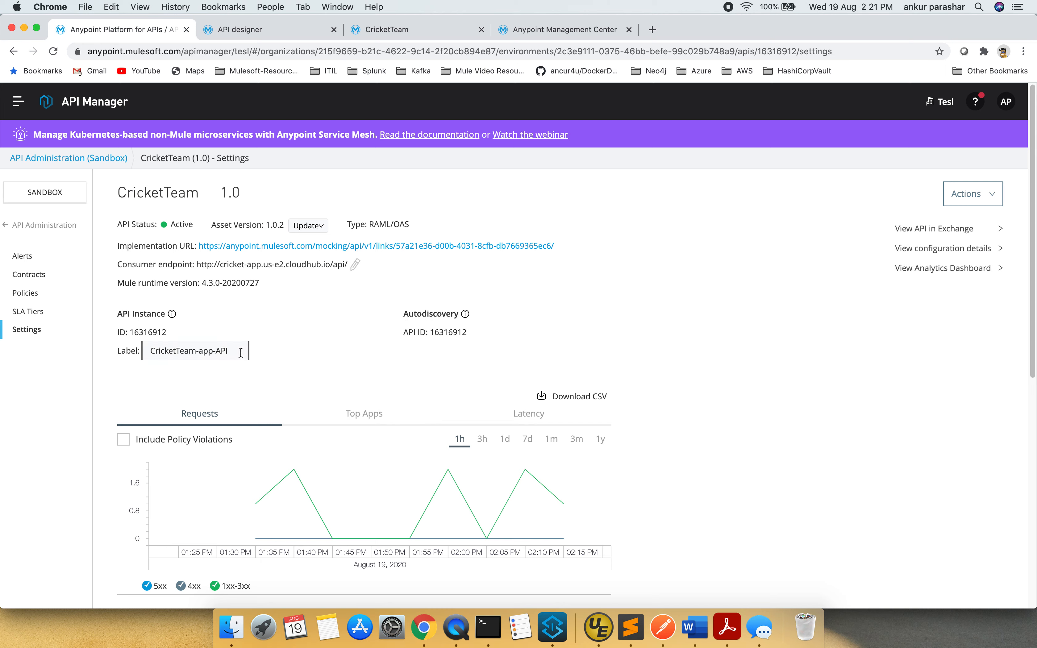
click(241, 352)
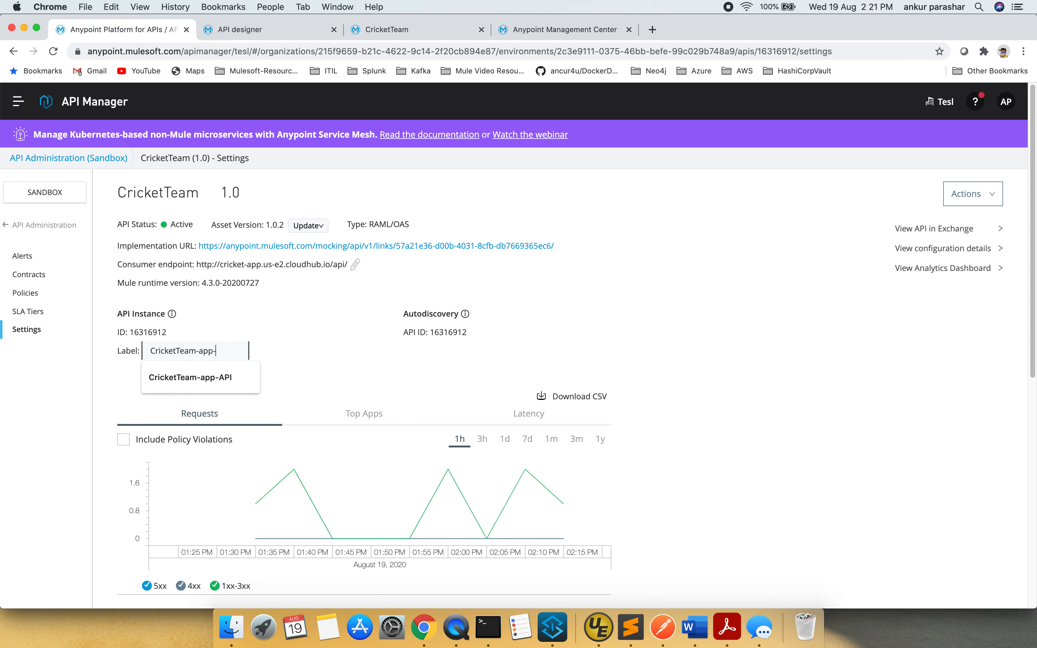
text(Client)
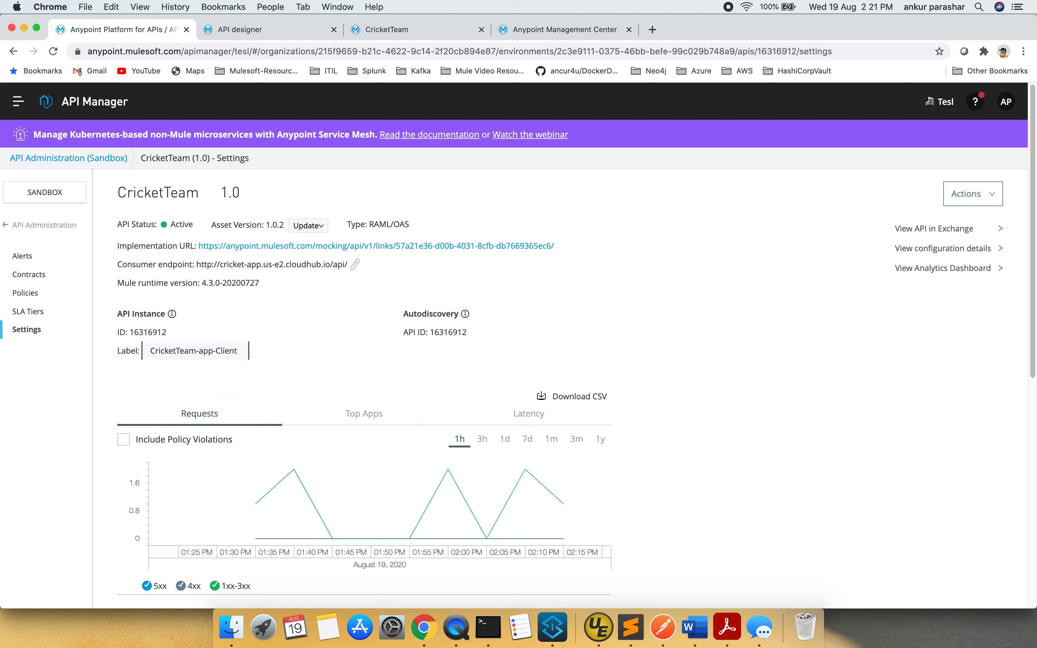
text(ID Enforced)
click(296, 362)
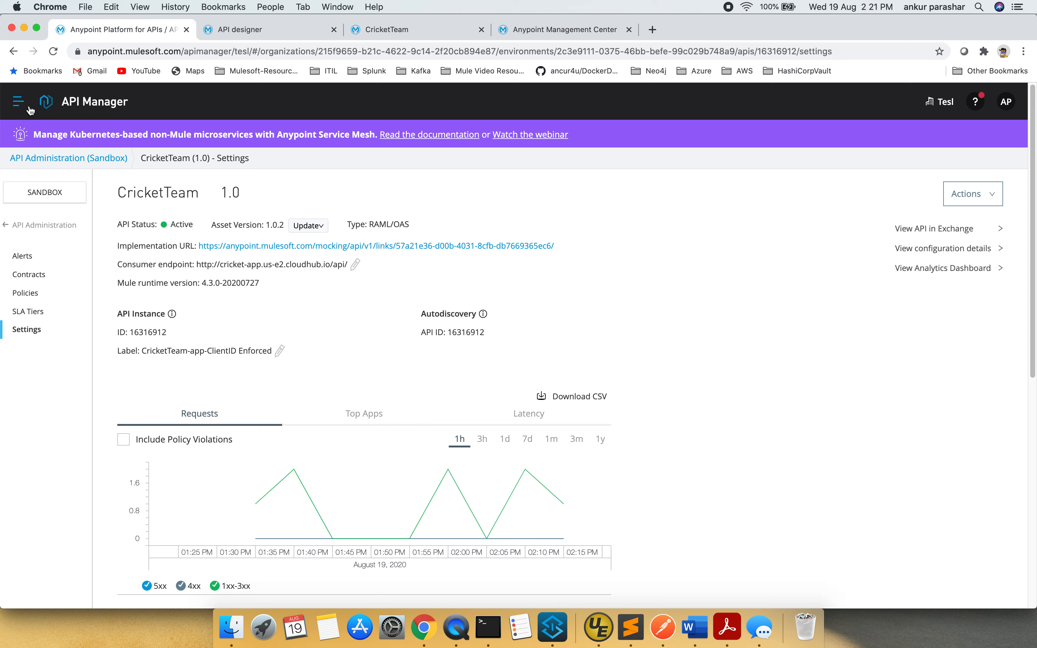
Reload the CricketTeam page in Exchange, try the server "Sandbox - CricketTeam-app-ClientID Enforced", and close the page.
click(425, 32)
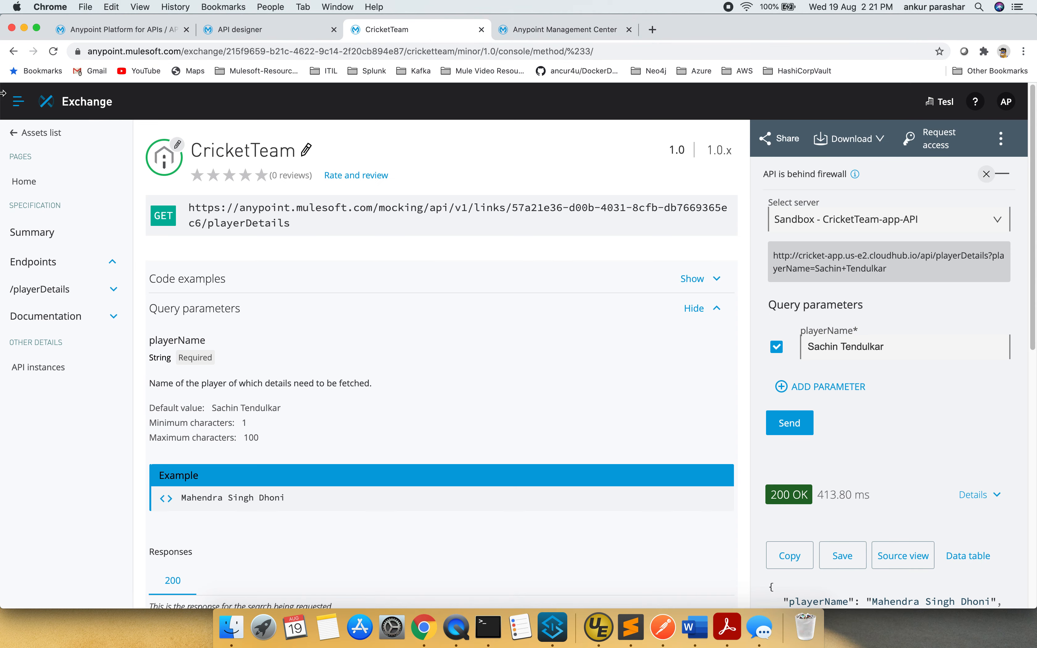
click(54, 52)
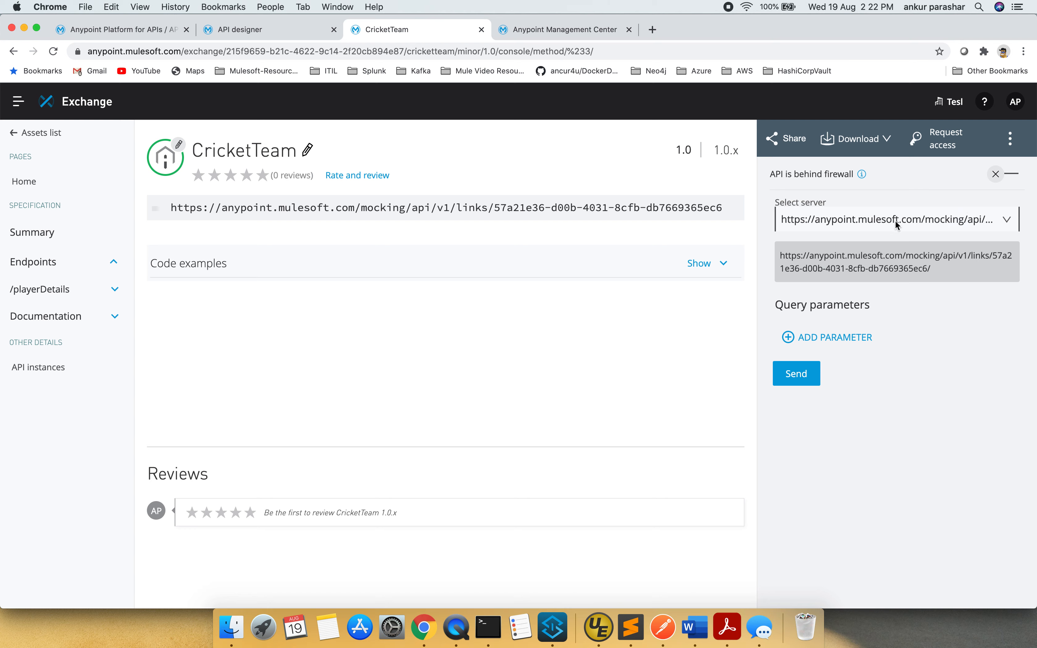
click(1008, 221)
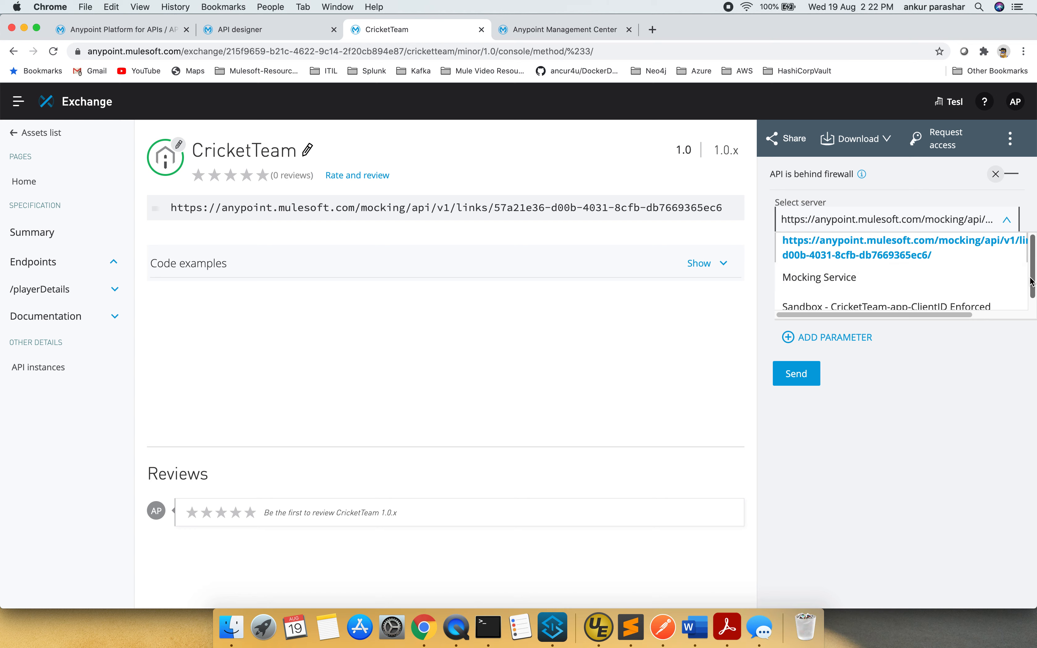
scroll(1029, 283, down, 1)
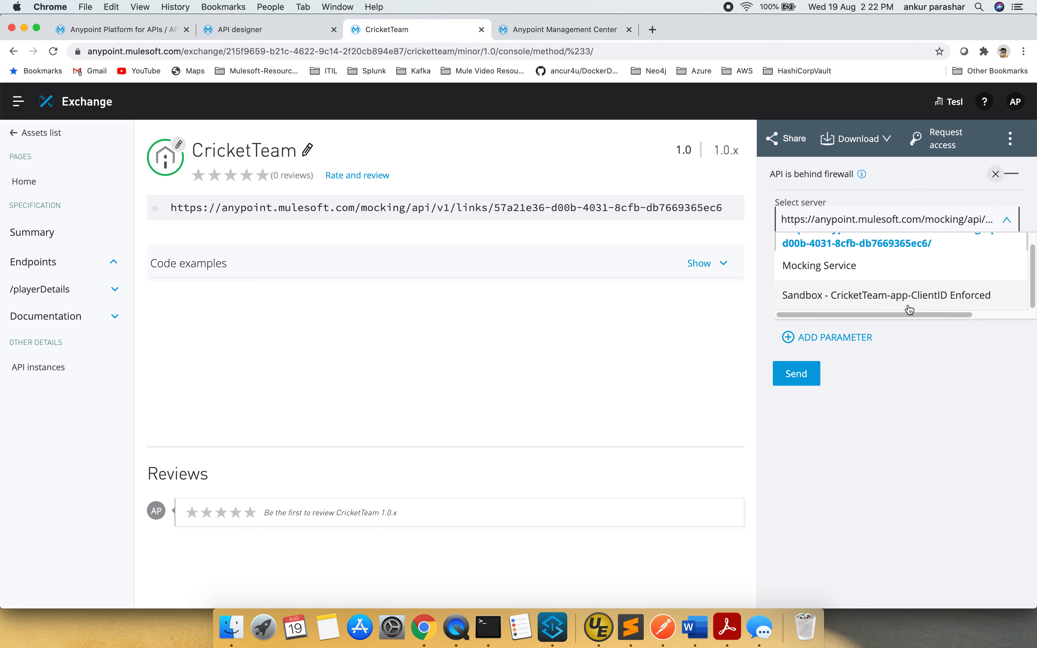
click(970, 302)
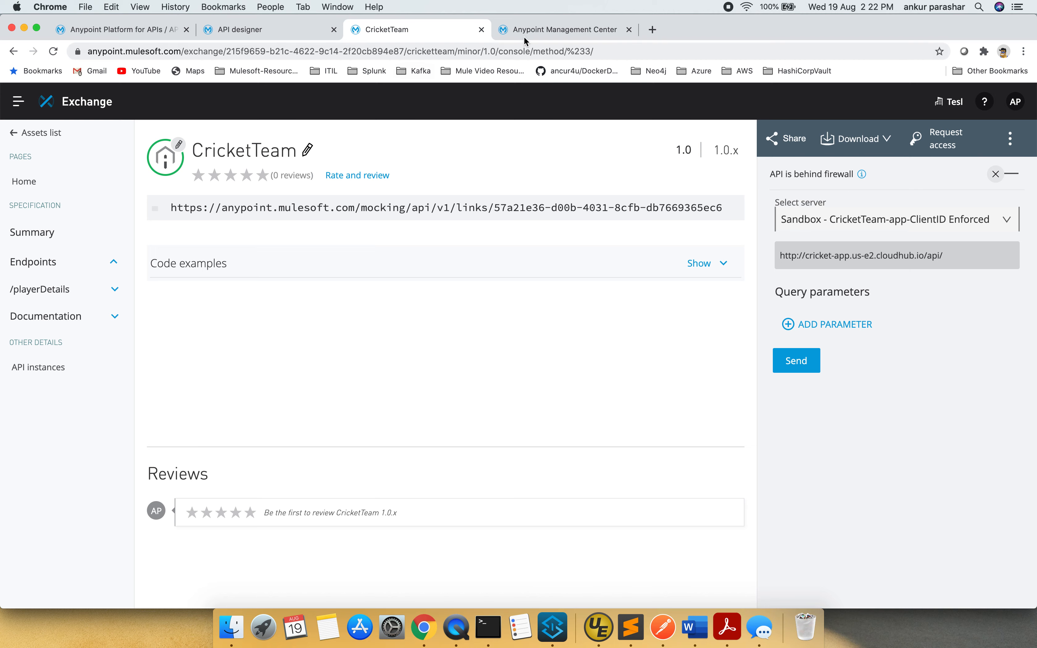
click(482, 30)
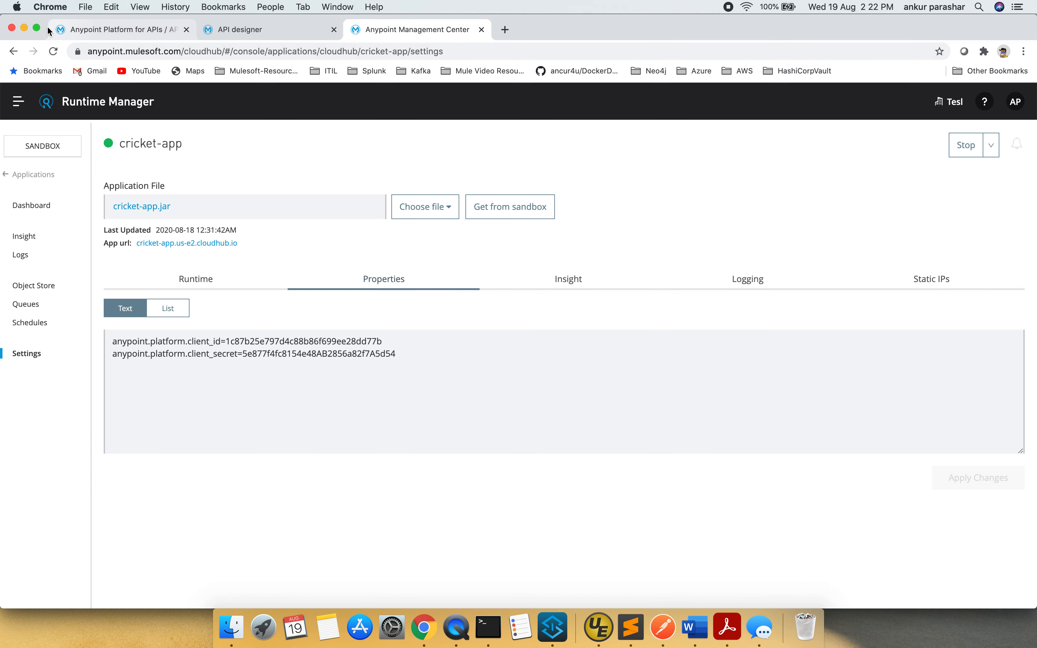
Open Exchange in a new browser tab from the Runtime Manager page.
click(17, 102)
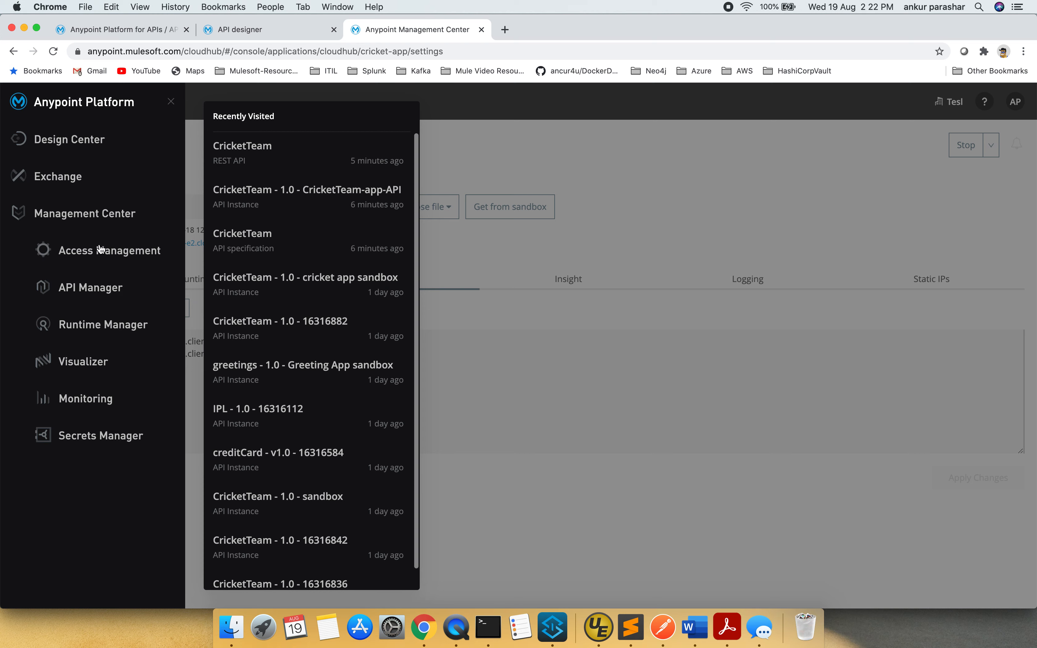
right_click(108, 177)
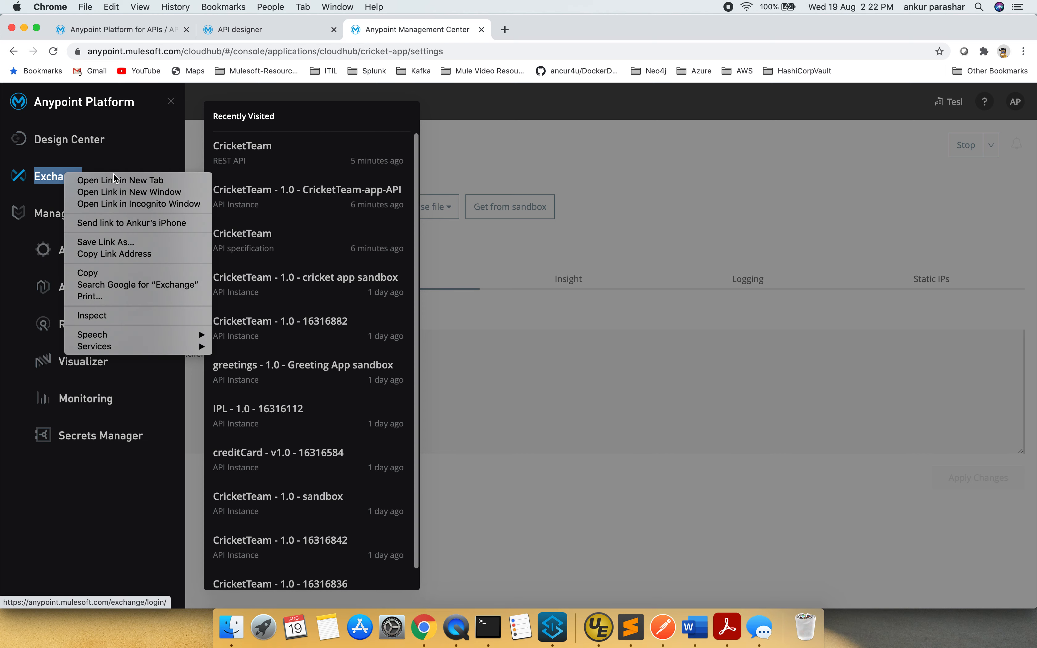
click(108, 179)
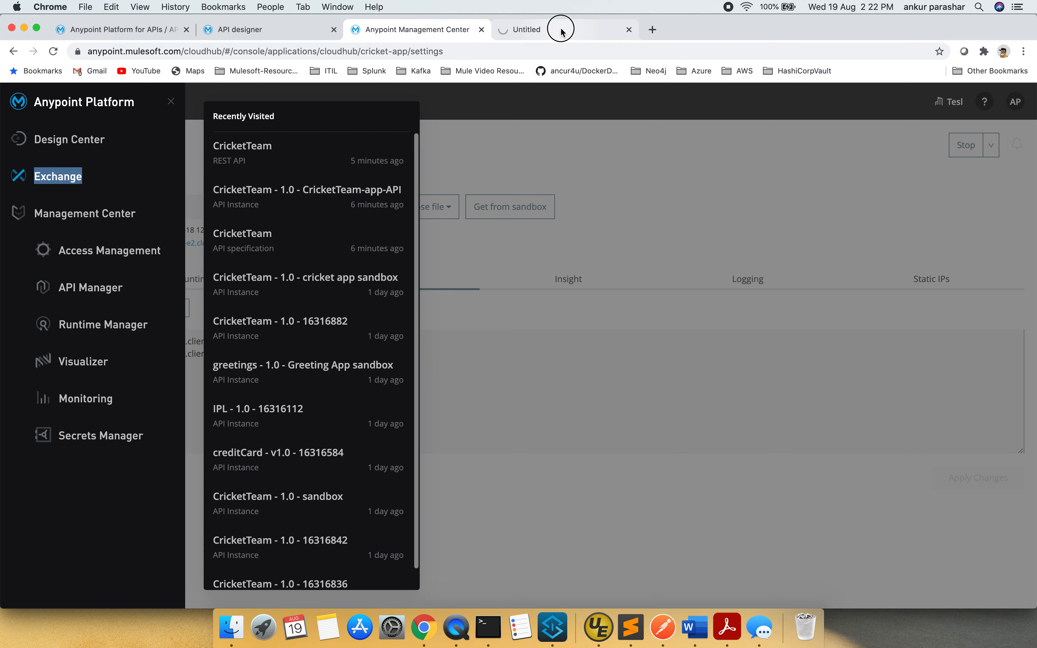
Open the CricketTeam asset in Exchange and display the GET method of its /playerDetails endpoint.
click(561, 29)
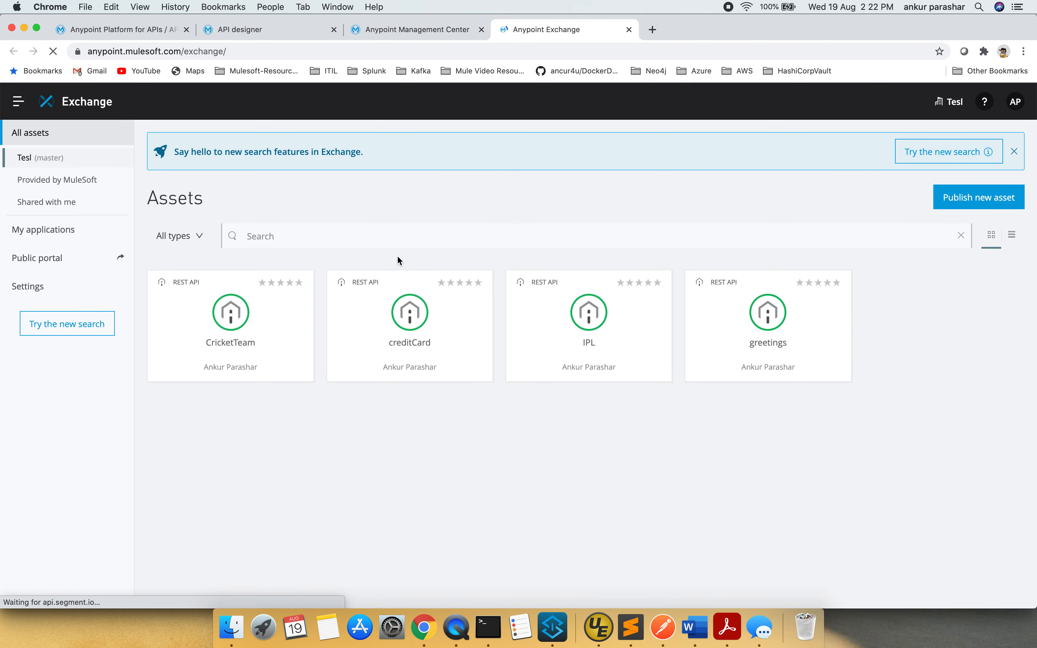
click(240, 320)
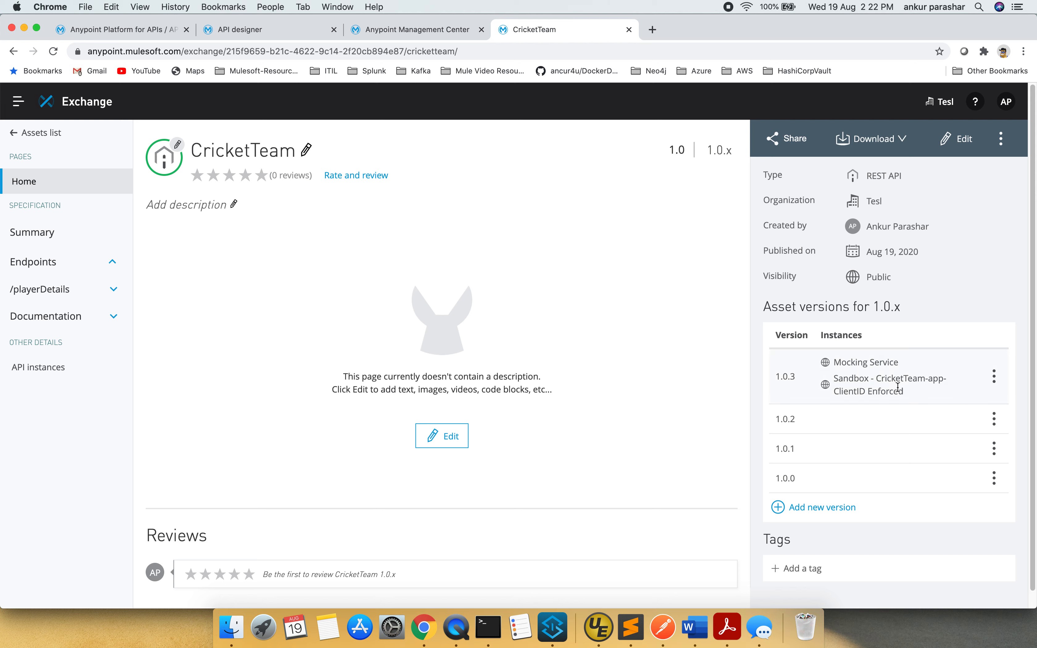
click(39, 290)
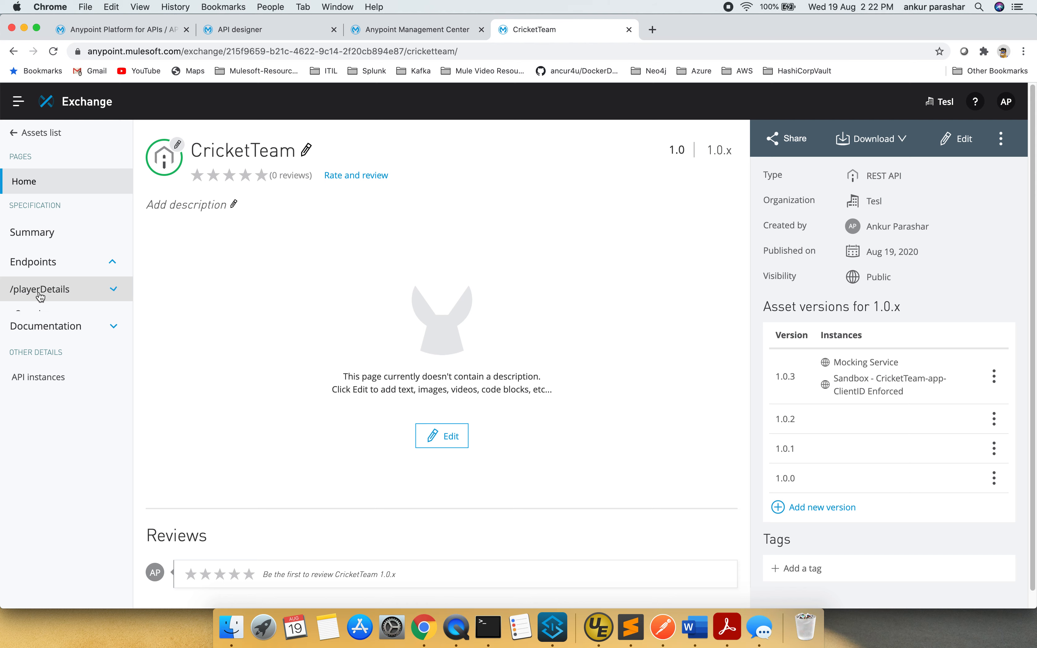
click(26, 339)
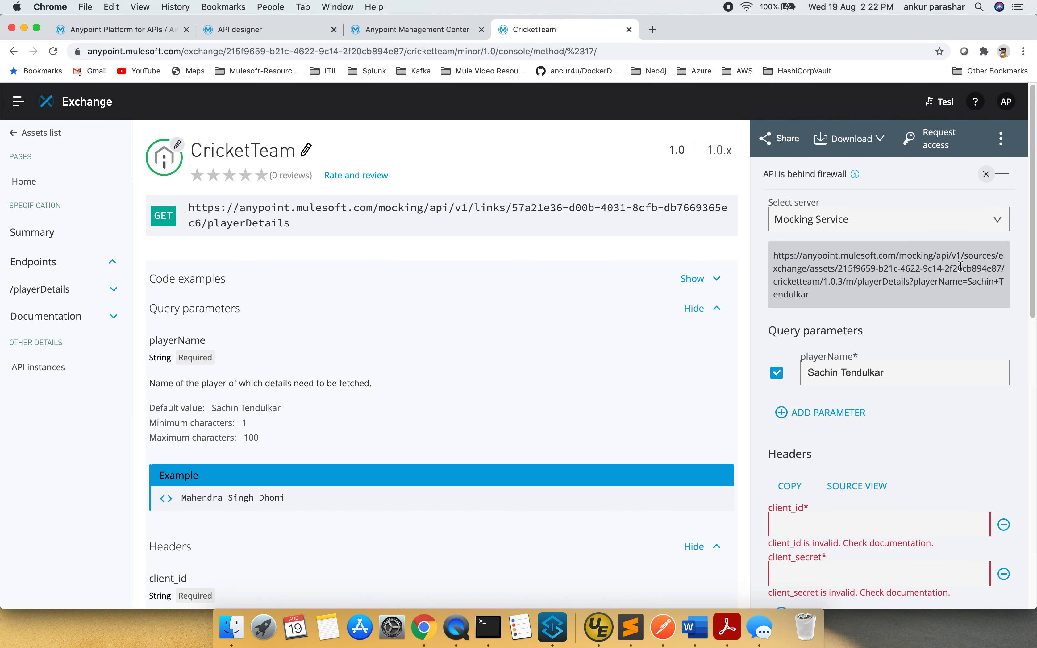
Fill in the client_id and client_secret headers with dummy values, send the GET request to the Mocking Service and review the response.
drag(1034, 309, 1034, 394)
drag(1034, 349, 1030, 325)
click(812, 387)
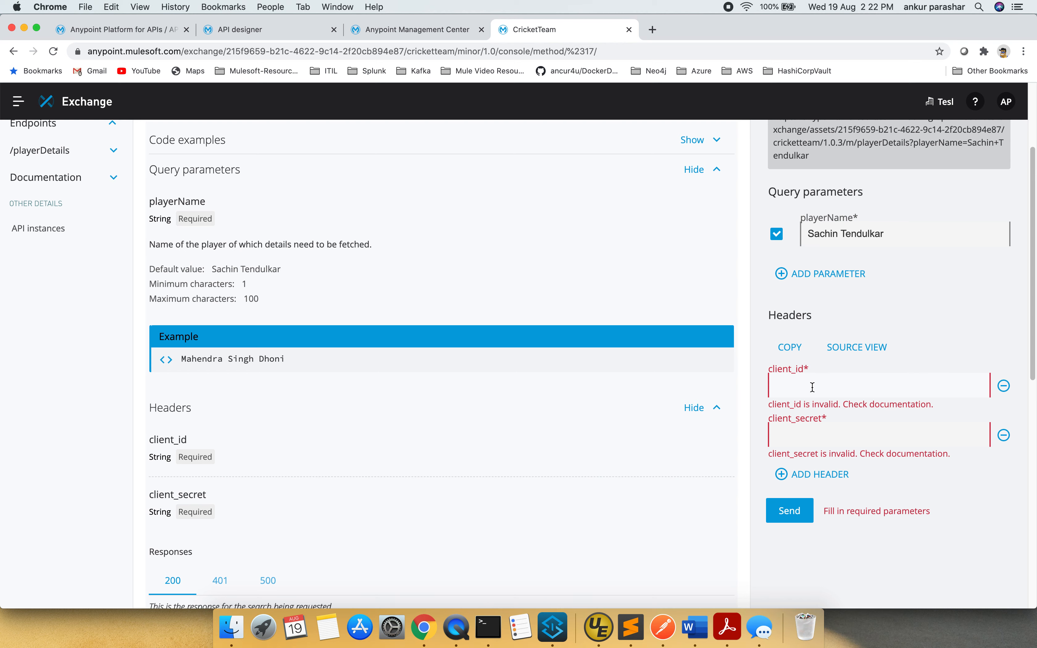
text(1)
click(784, 436)
text(1)
click(790, 512)
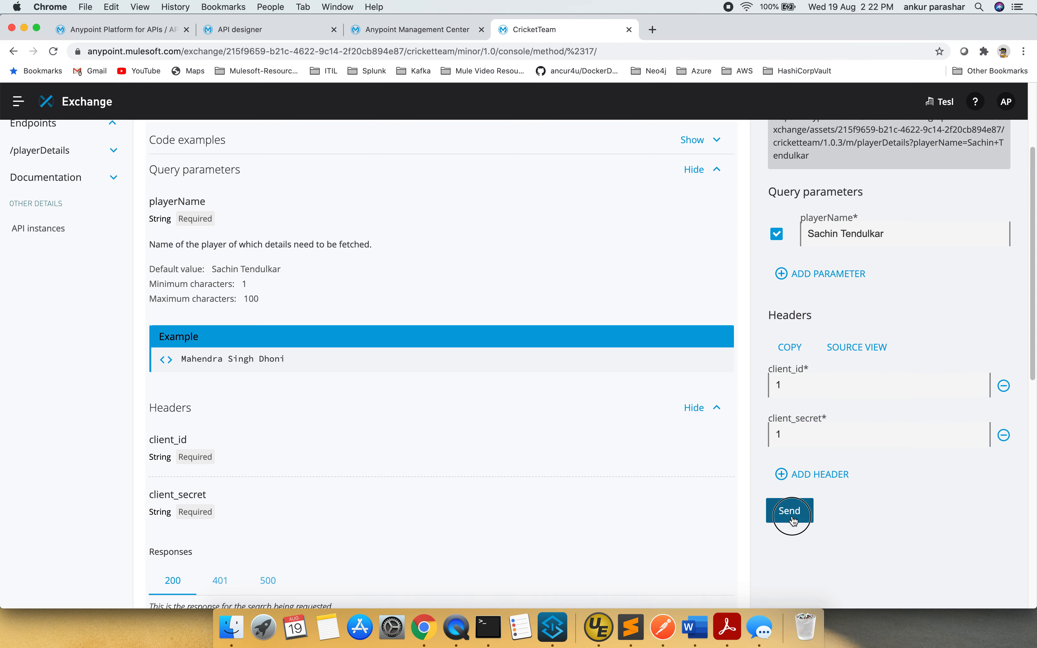
scroll(909, 402, down, 5)
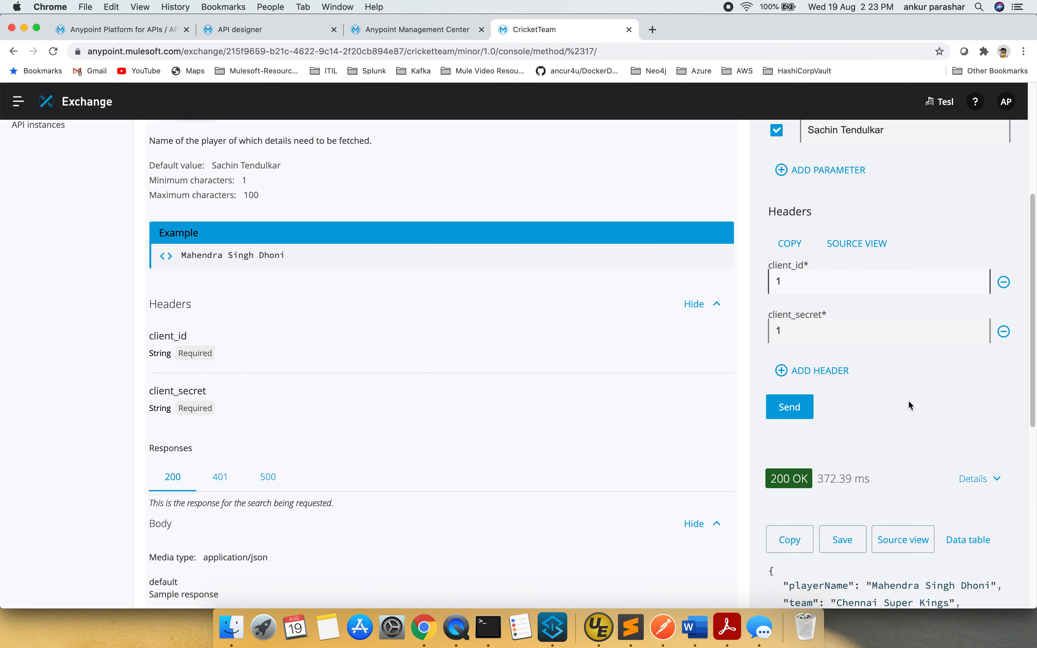
scroll(908, 401, down, 2)
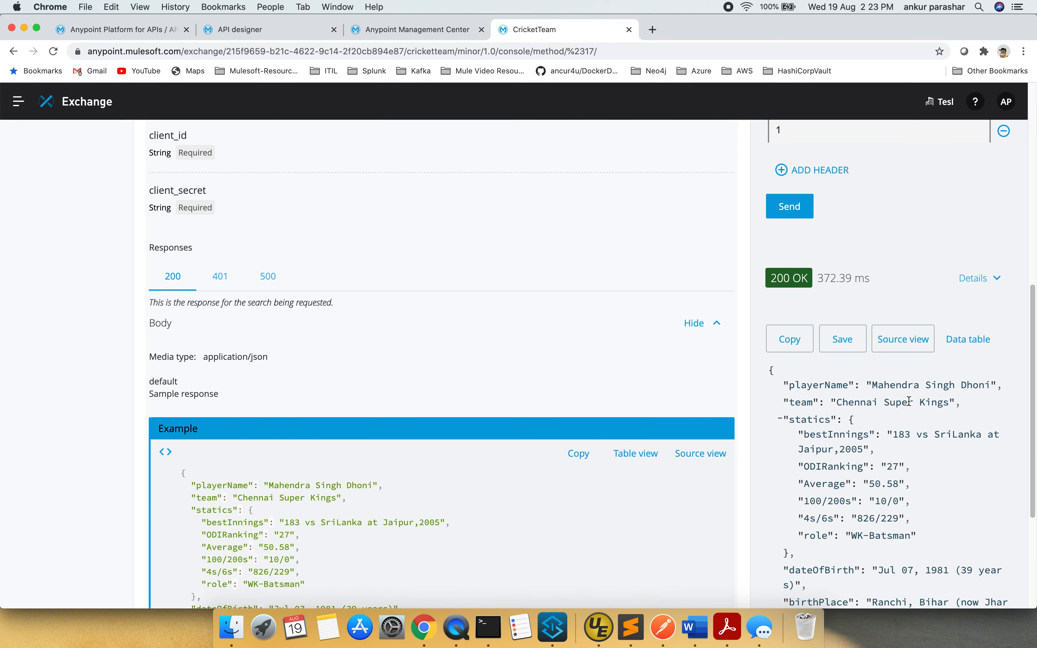
In the Design Center API console, fill in dummy client_id and client_secret headers, send the GET request and review the response.
click(240, 29)
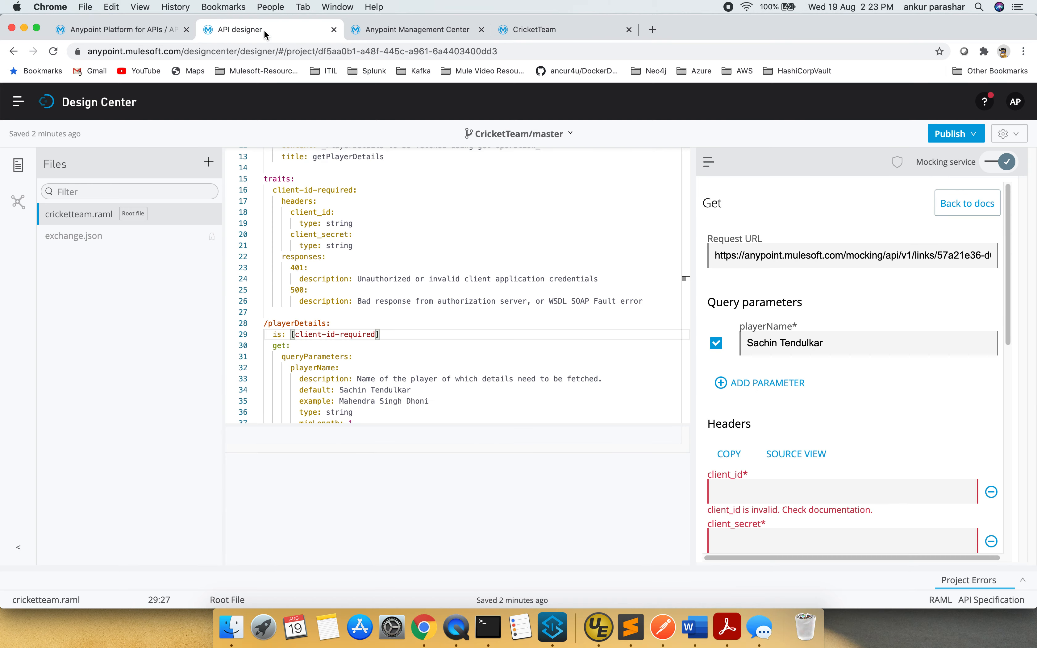
text(1)
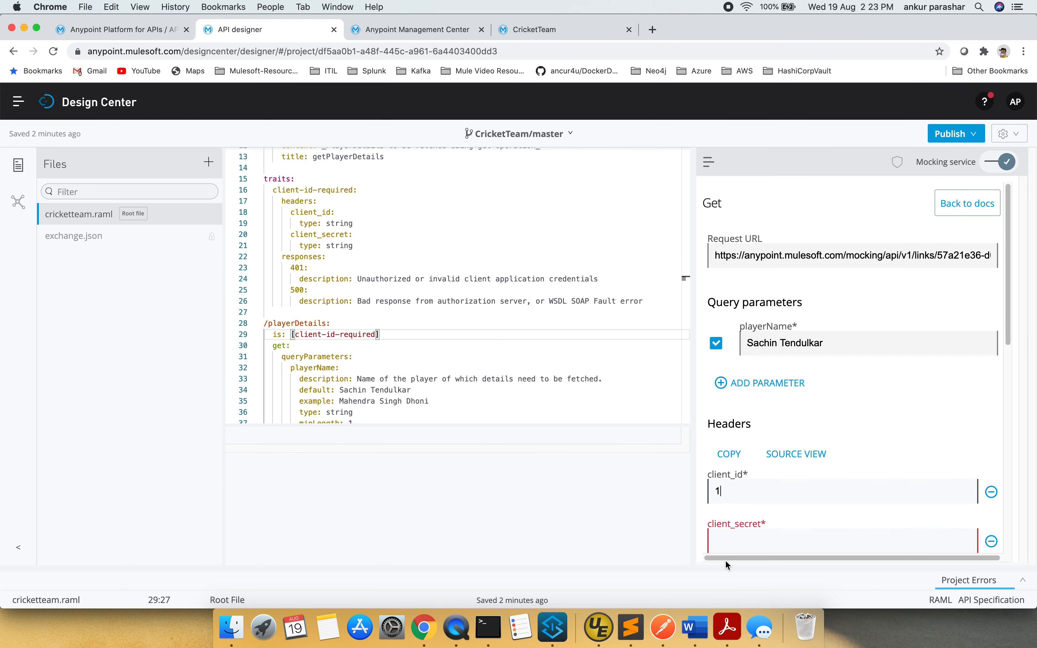
click(741, 543)
text(1)
click(1006, 310)
drag(1006, 310, 1004, 403)
click(722, 404)
scroll(824, 419, down, 3)
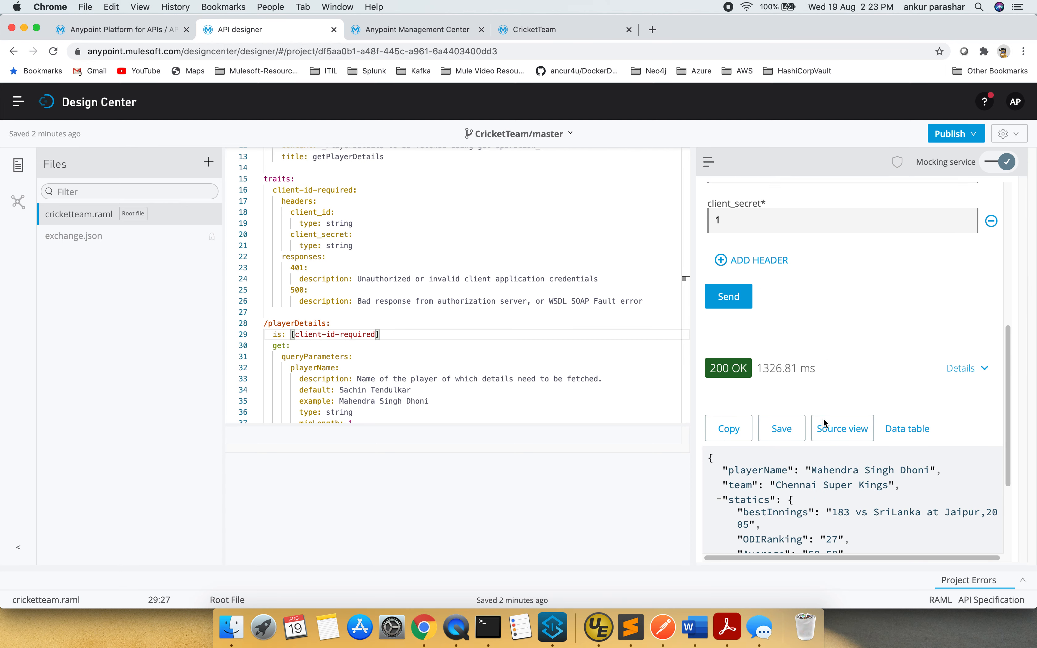
scroll(823, 419, down, 5)
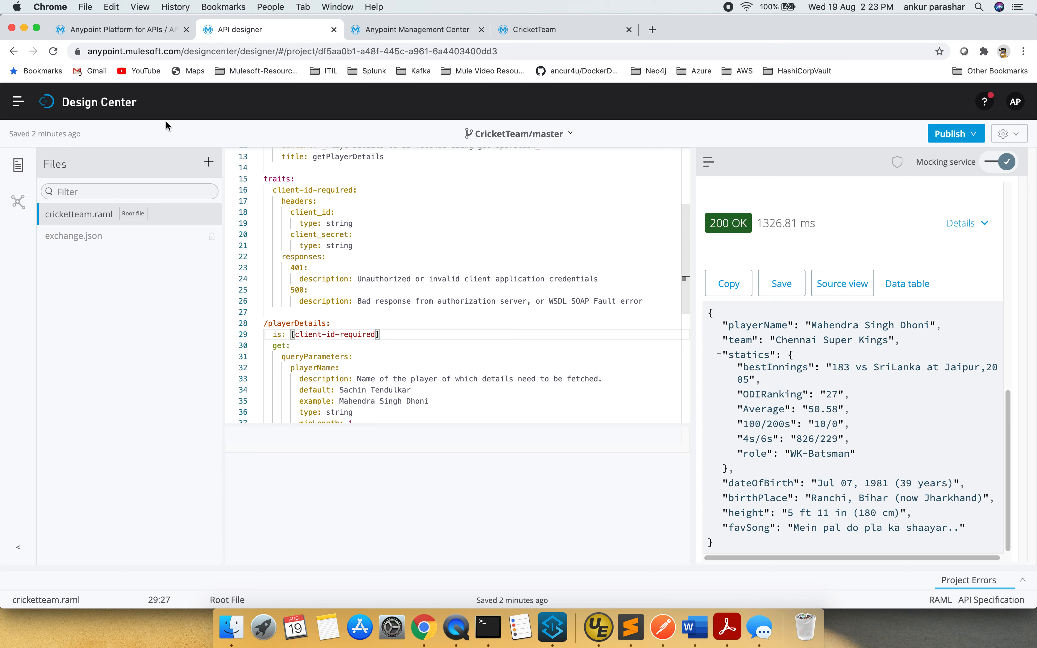
Back in Exchange, send the GET request with the same dummy credentials to the server "Sandbox - CricketTeam-app-ClientID Enforced".
click(126, 29)
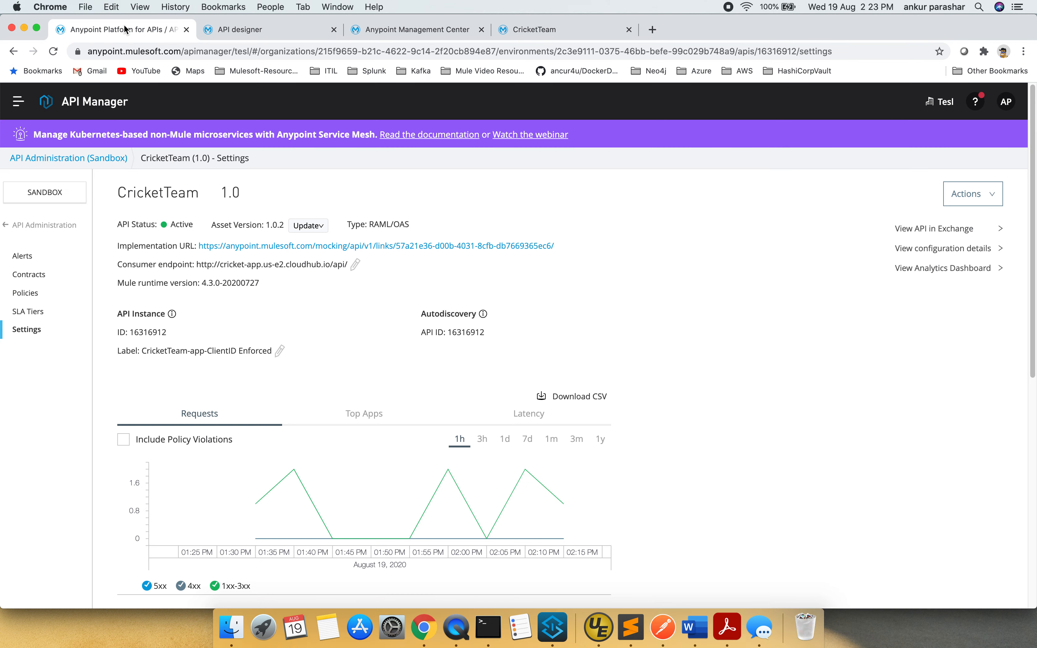
click(536, 31)
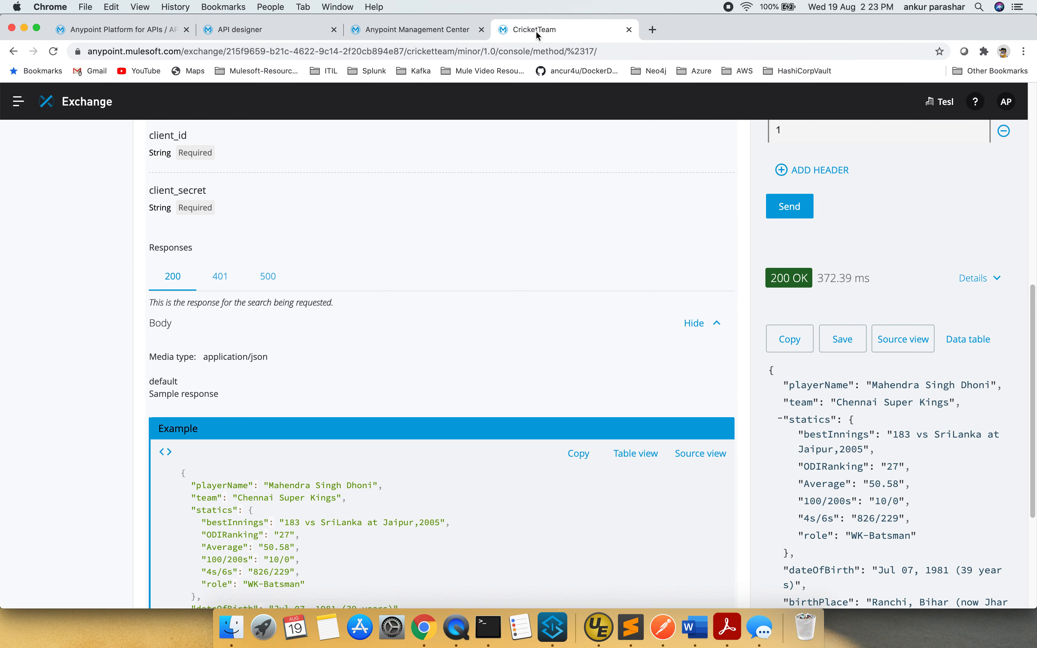
scroll(905, 221, up, 15)
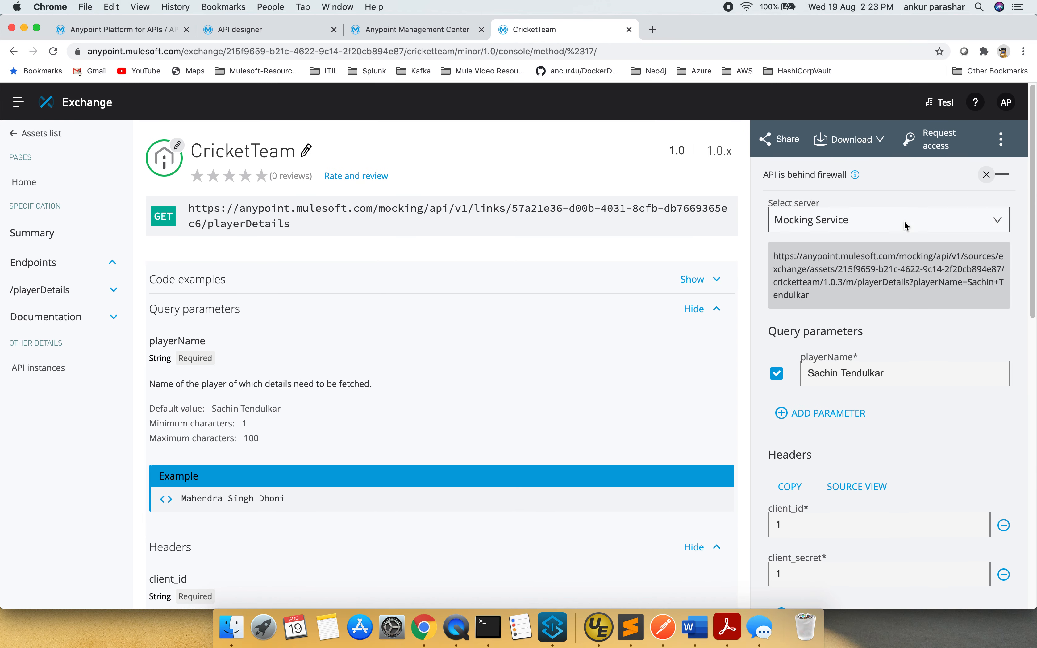
click(913, 224)
click(869, 304)
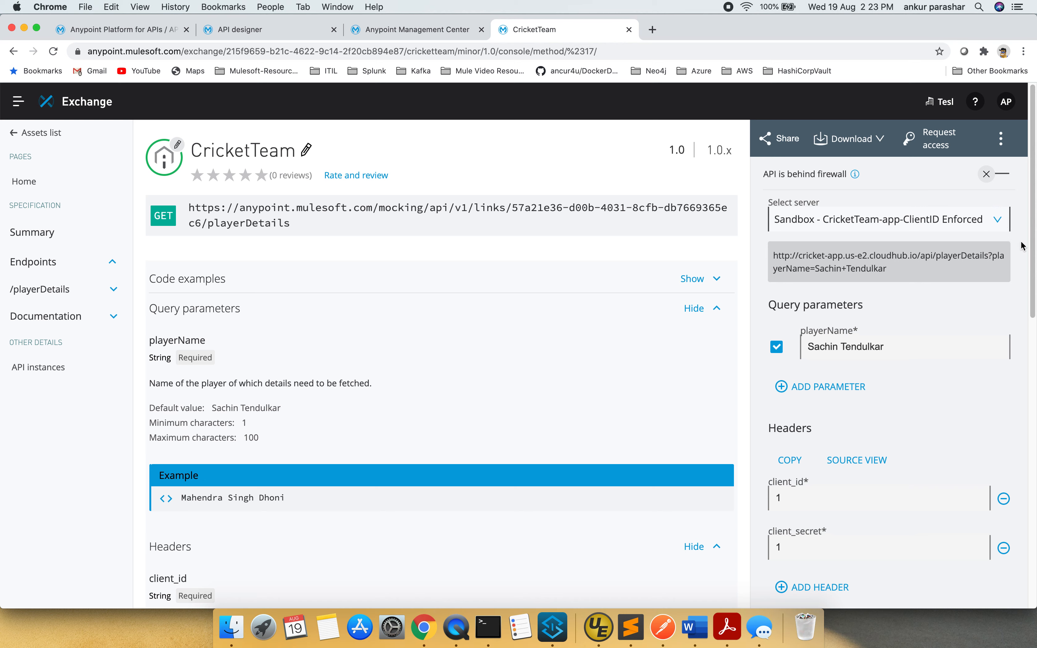
scroll(1033, 266, down, 5)
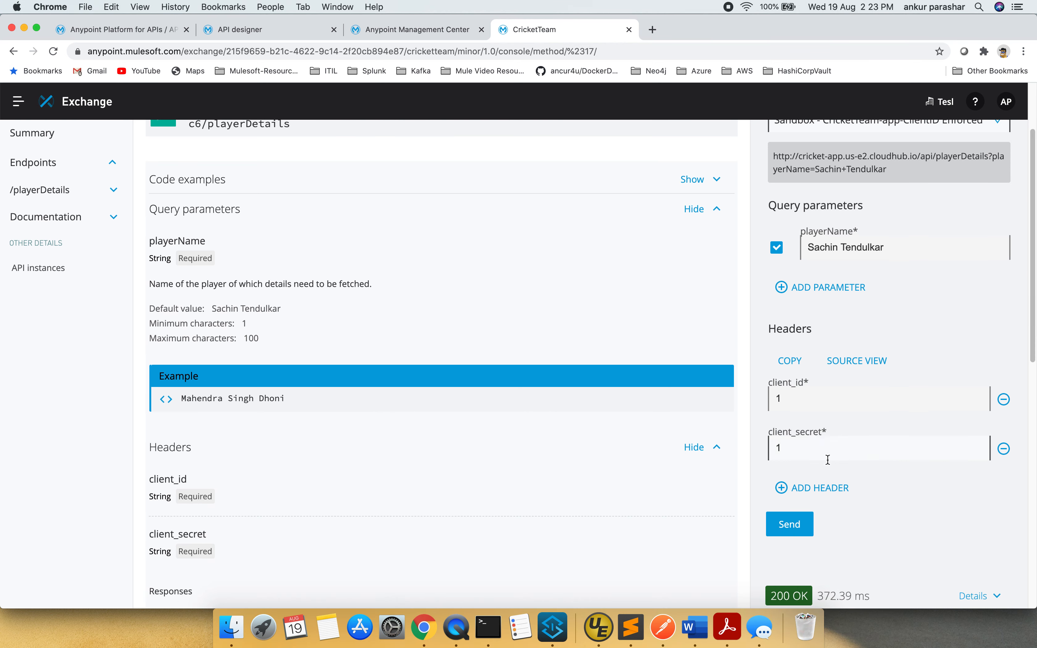
click(788, 532)
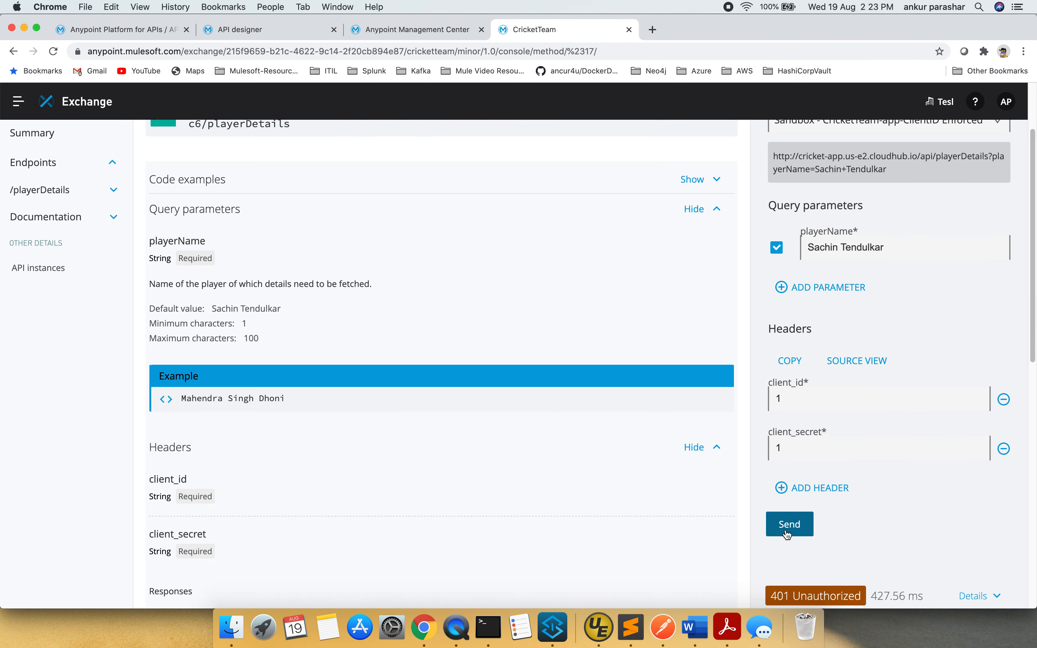
scroll(787, 533, down, 4)
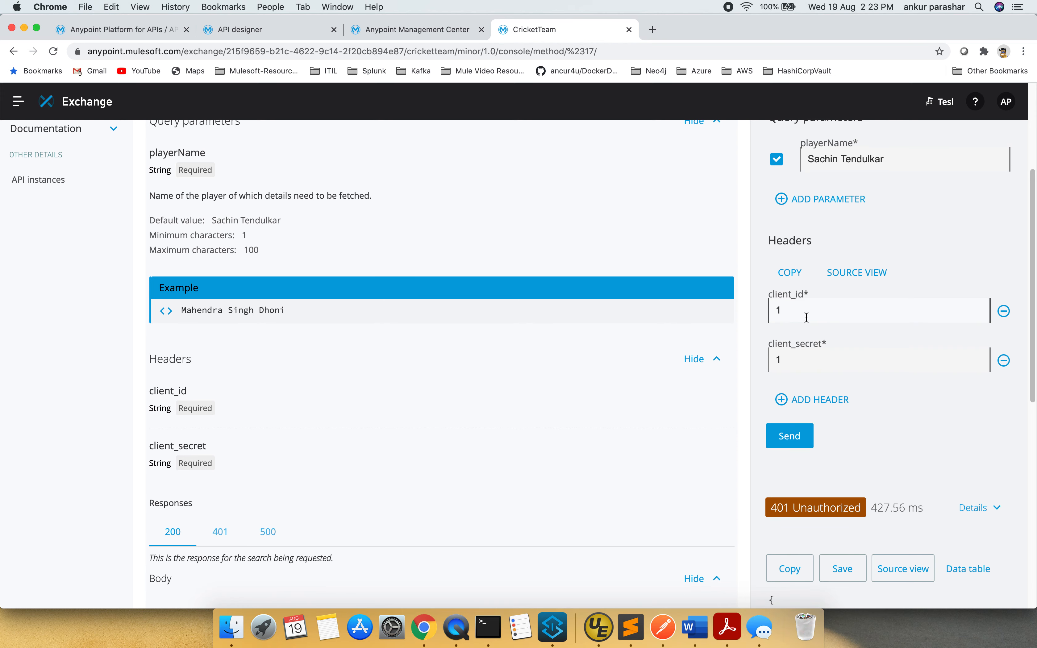
Check the CricketTeam asset's public portal sharing setting for version 1.0 and close the sharing dialog without changes.
scroll(828, 360, up, 8)
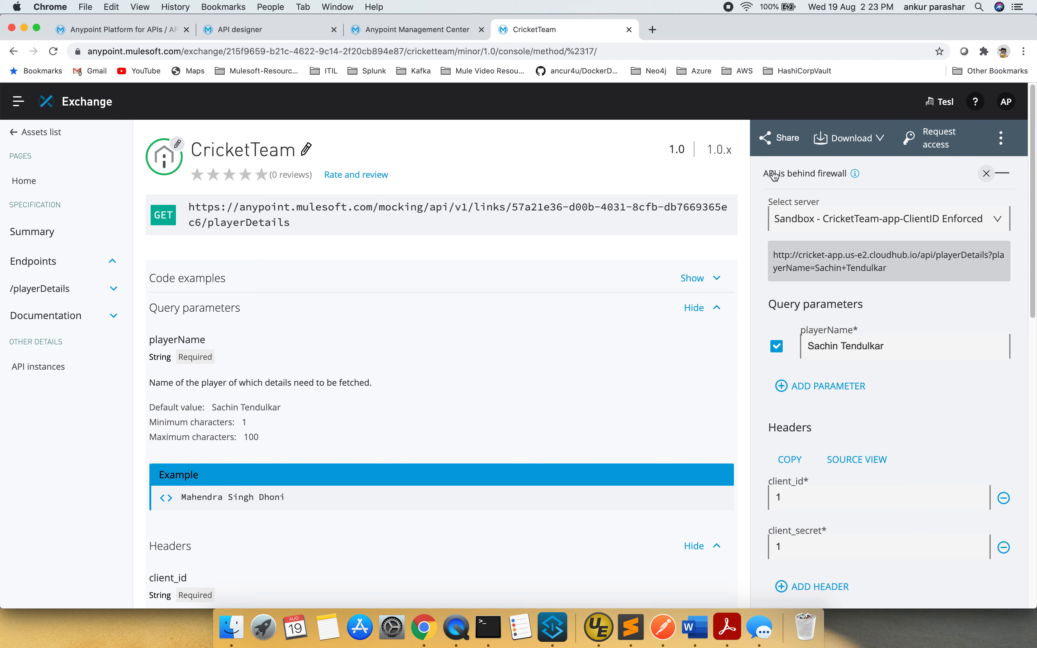
click(778, 138)
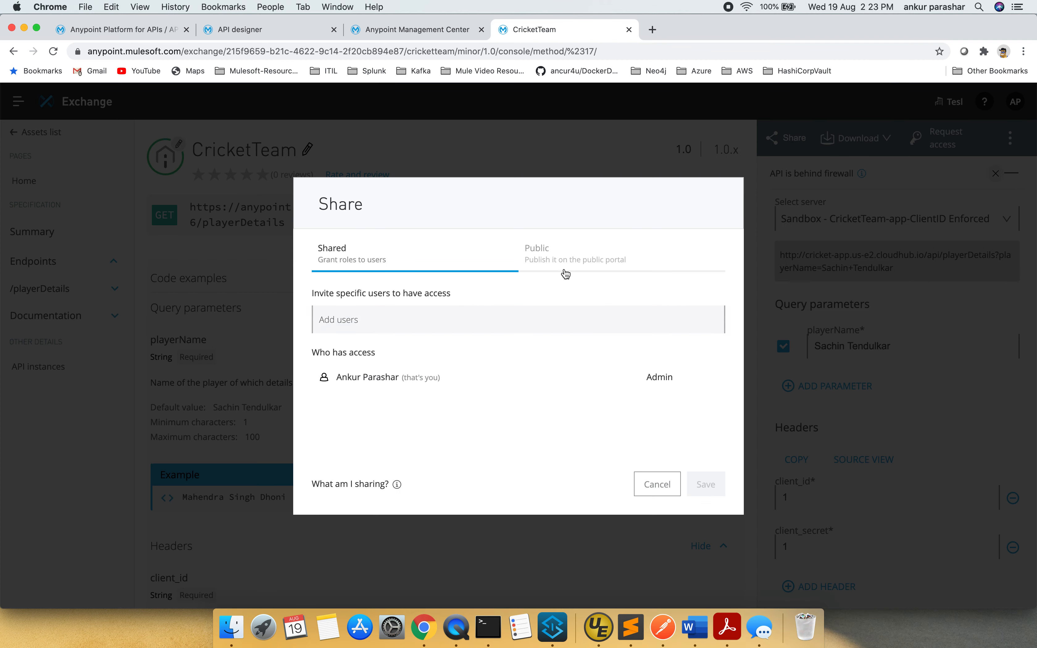
click(574, 254)
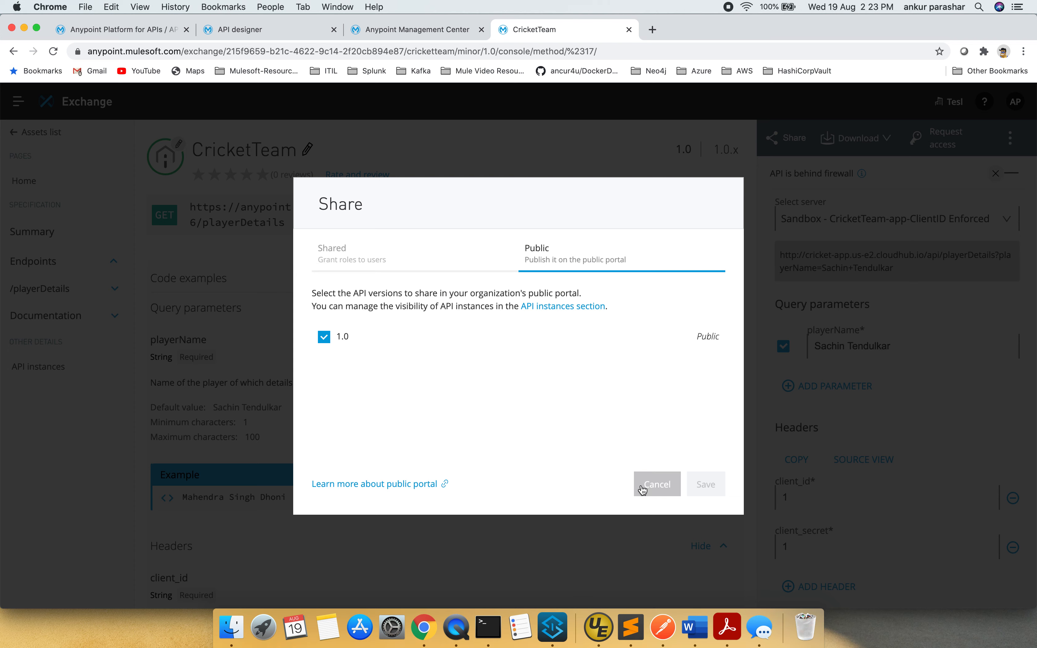
click(668, 490)
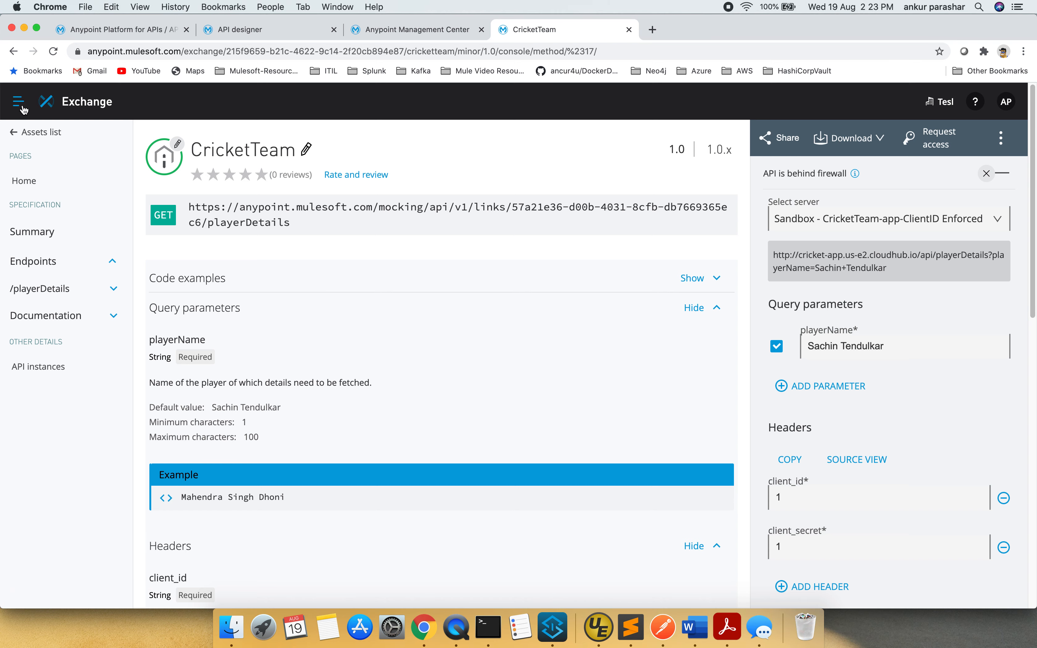
Open the public portal from the Exchange assets list and display CricketTeam's GET method for /playerDetails.
click(17, 134)
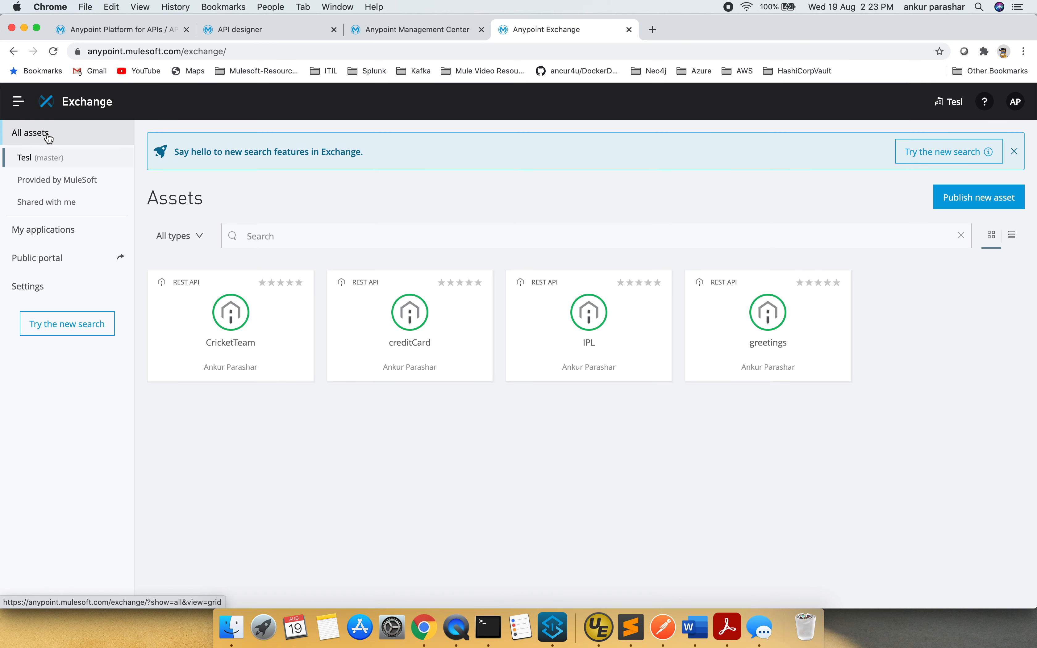
click(64, 260)
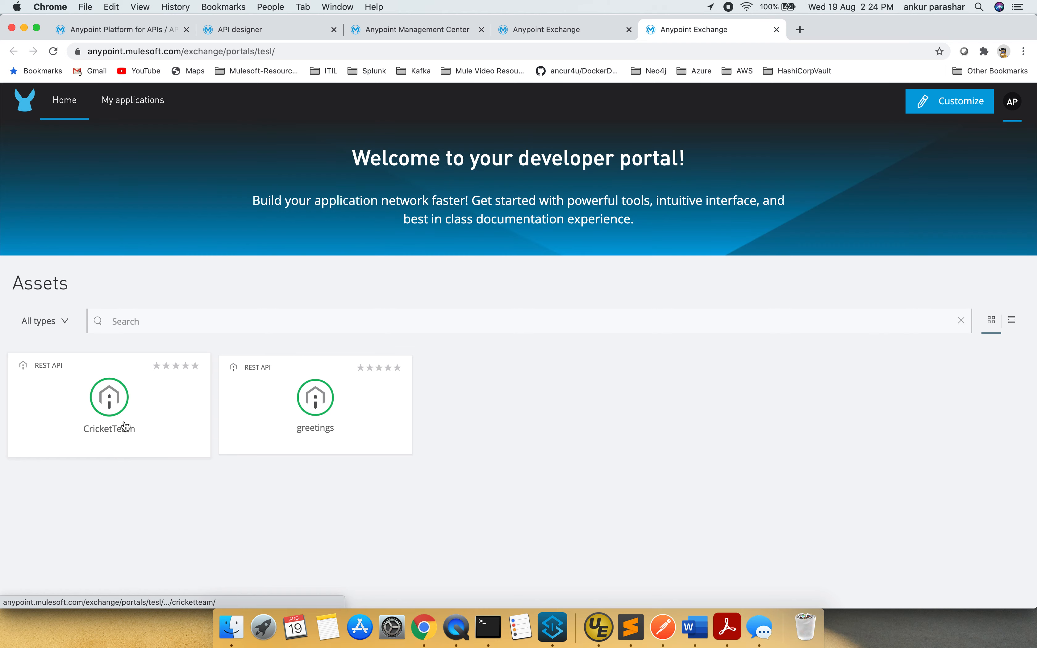
click(125, 426)
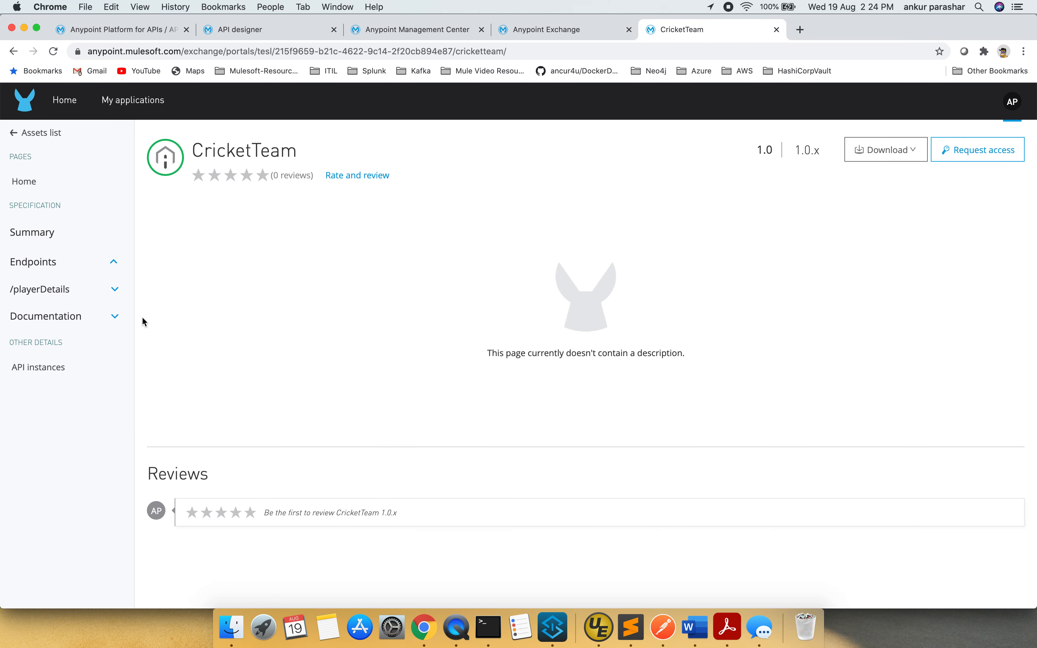
click(57, 295)
click(32, 340)
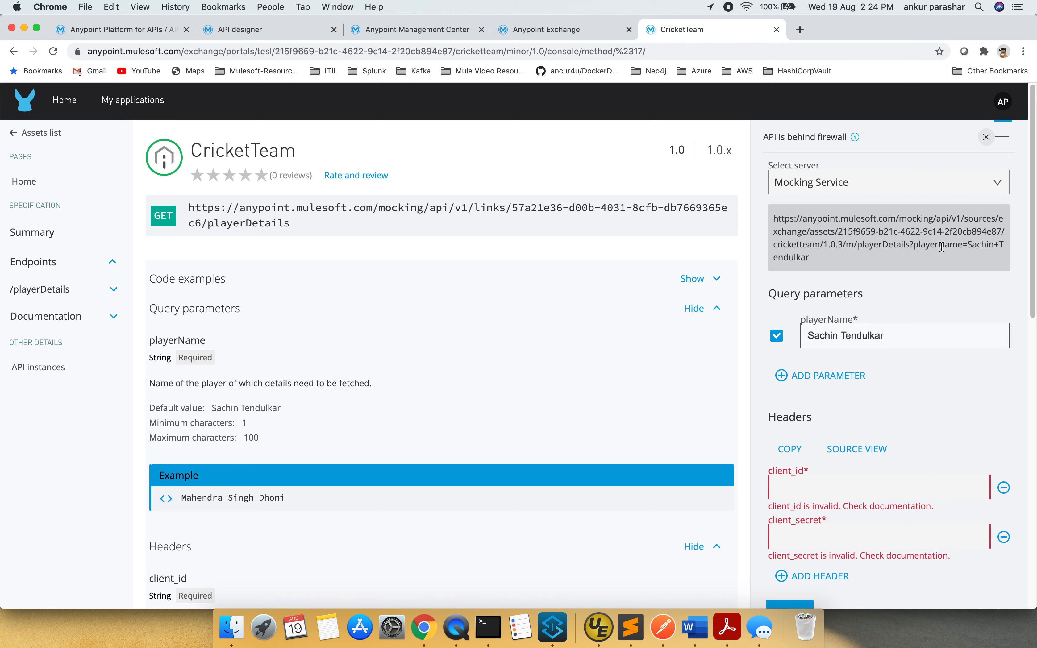
Select the server "Sandbox - CricketTeam-app-ClientID Enforced" and try to send the GET request with empty credential headers.
click(993, 192)
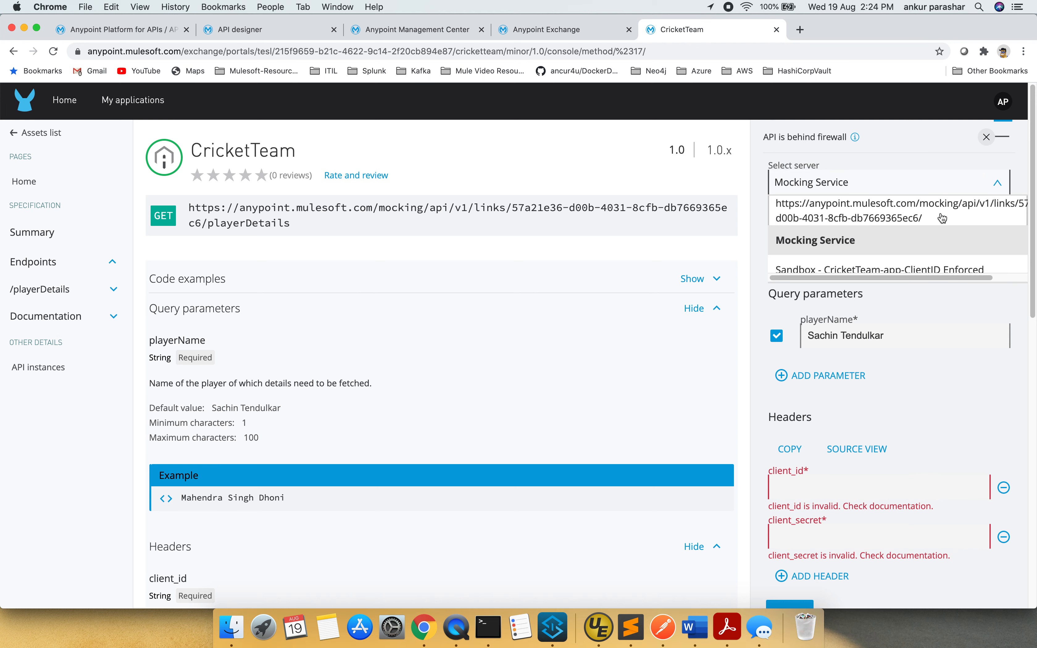
click(884, 270)
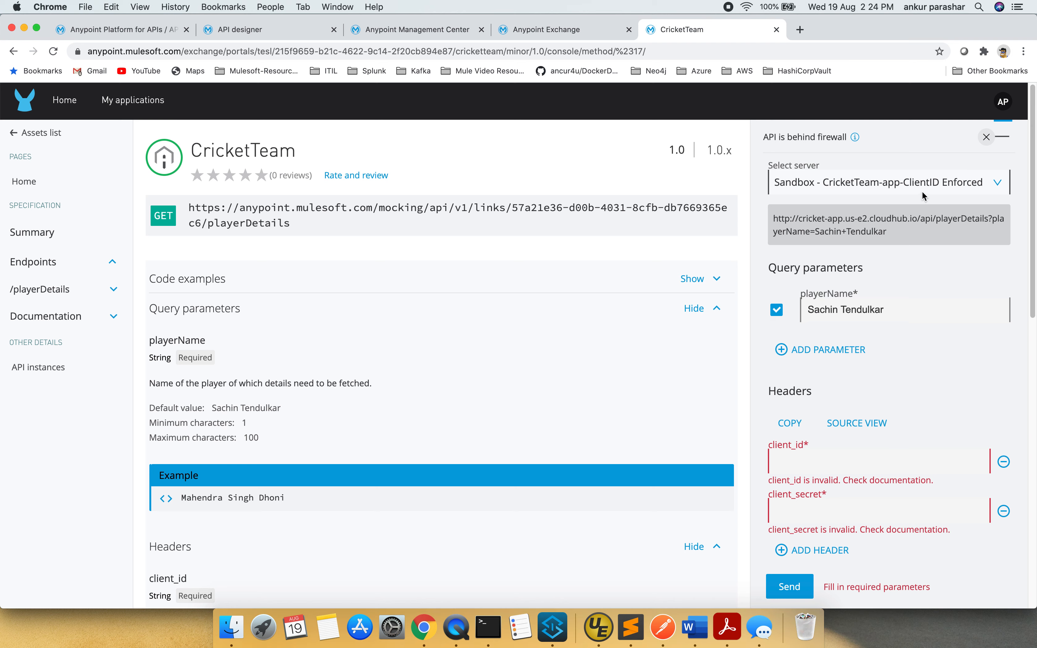
click(789, 590)
Review the /playerDetails endpoint's overview and GET method pages in the public portal.
click(96, 292)
click(29, 339)
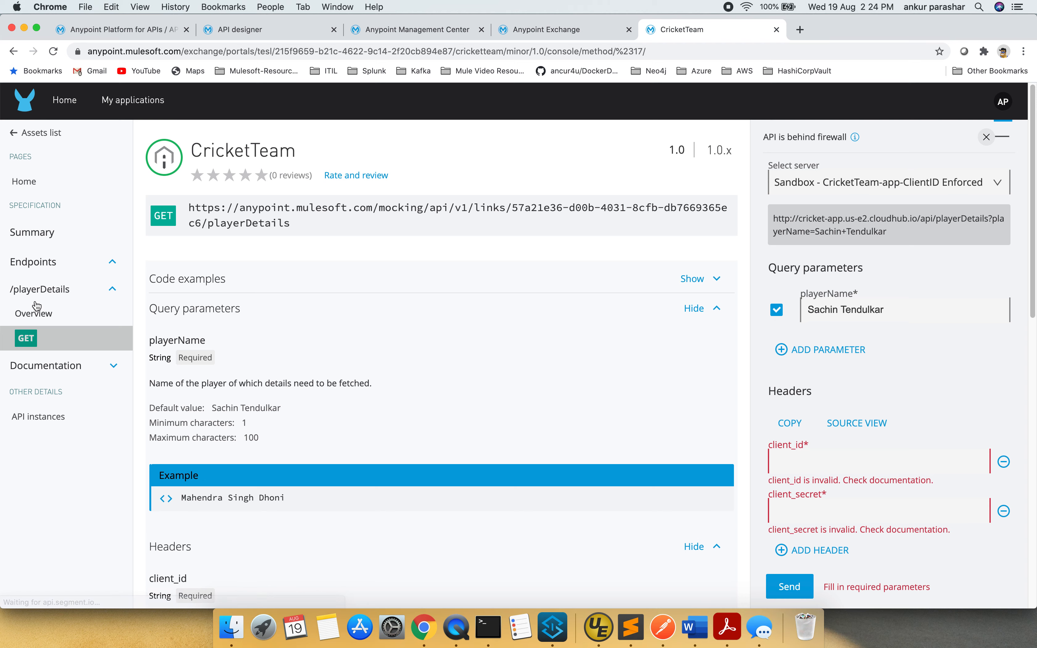
click(46, 295)
click(46, 295)
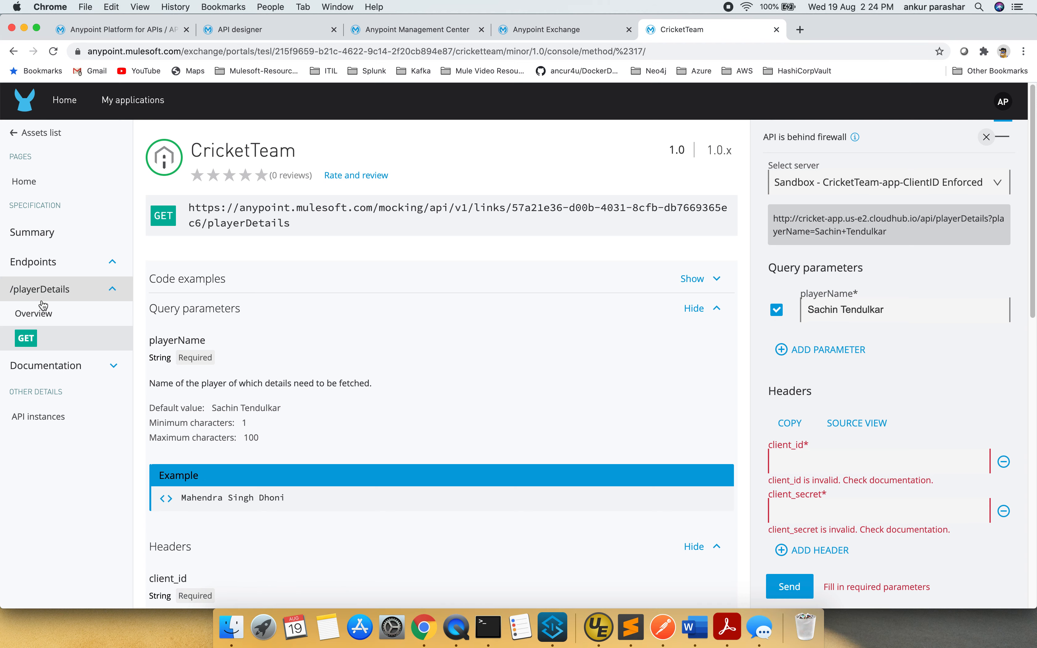
click(41, 314)
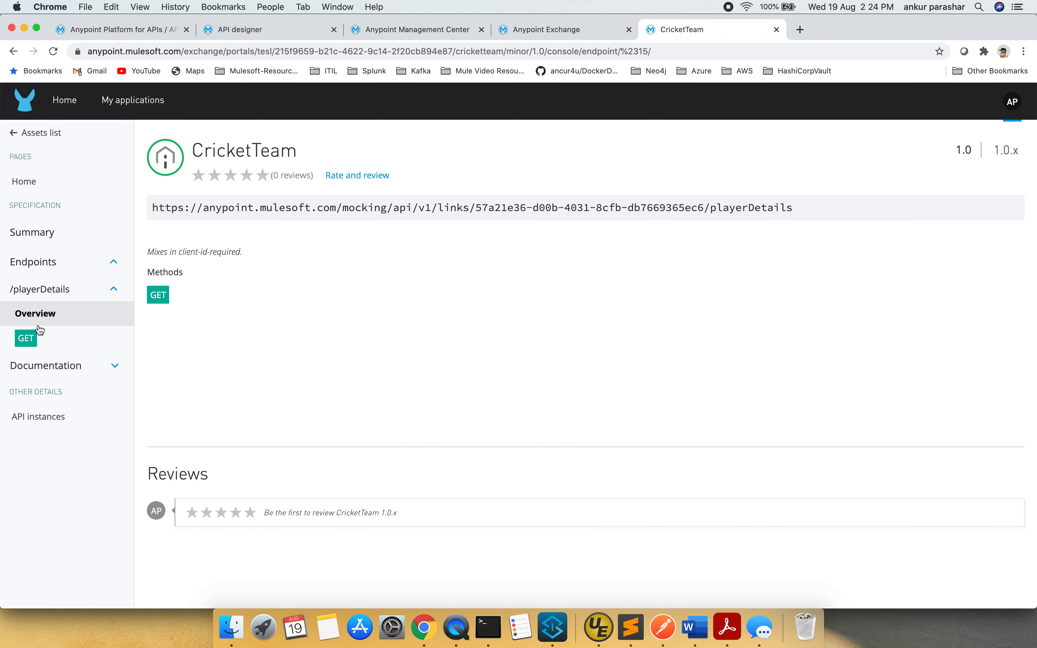
click(28, 338)
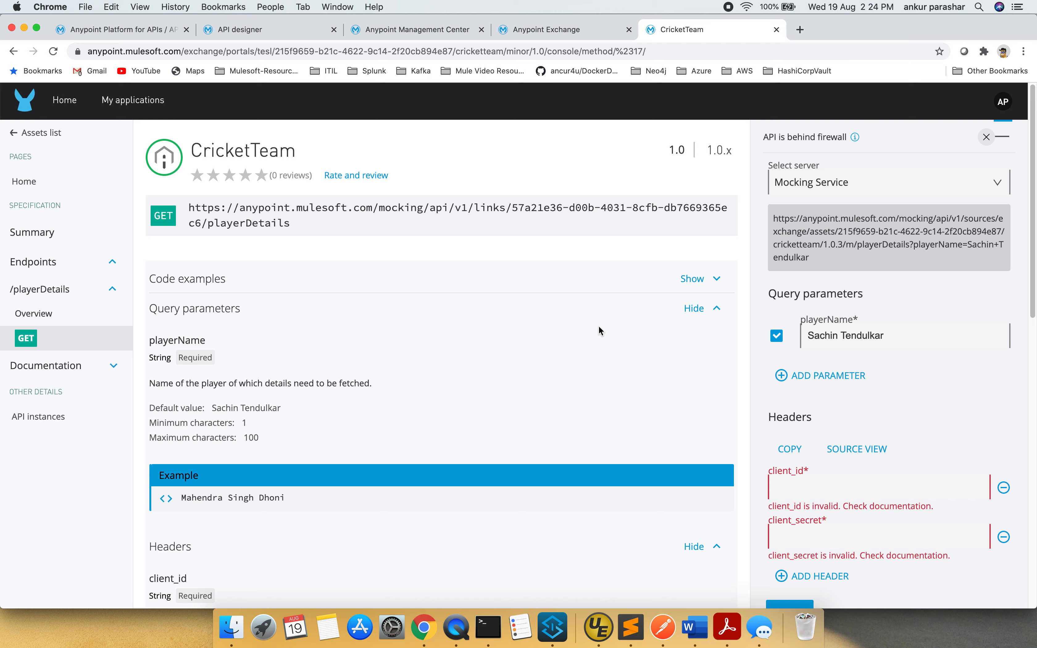
Request access to CricketTeam for the instance CricketTeam-app-ClientID Enforced using the application ClientCredentialsEnforced_Cricketapp.
click(44, 233)
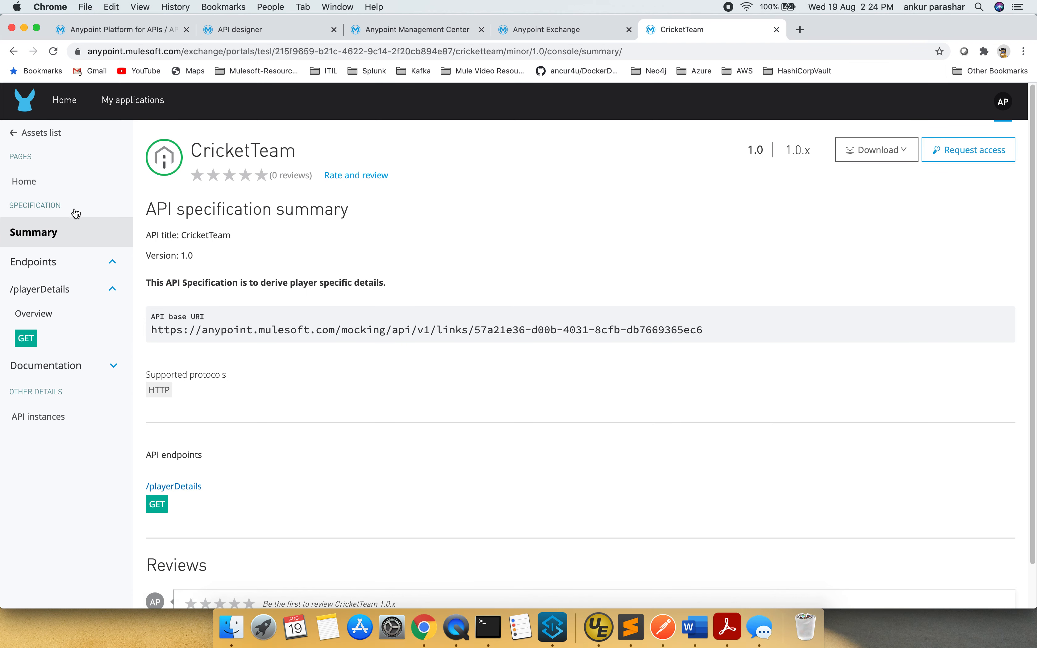
click(968, 157)
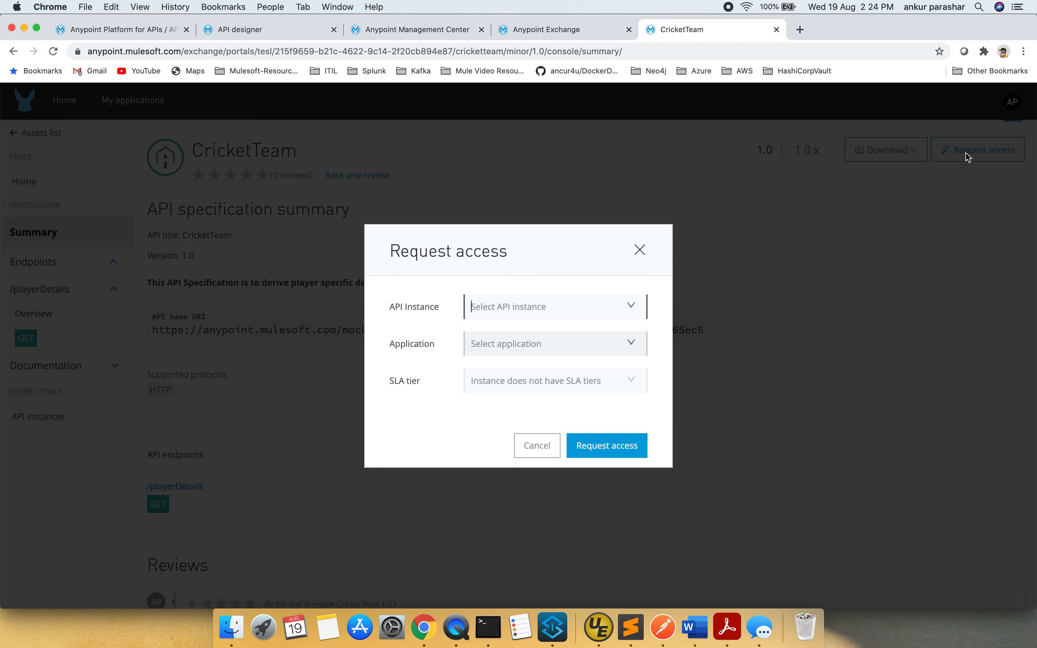
click(633, 310)
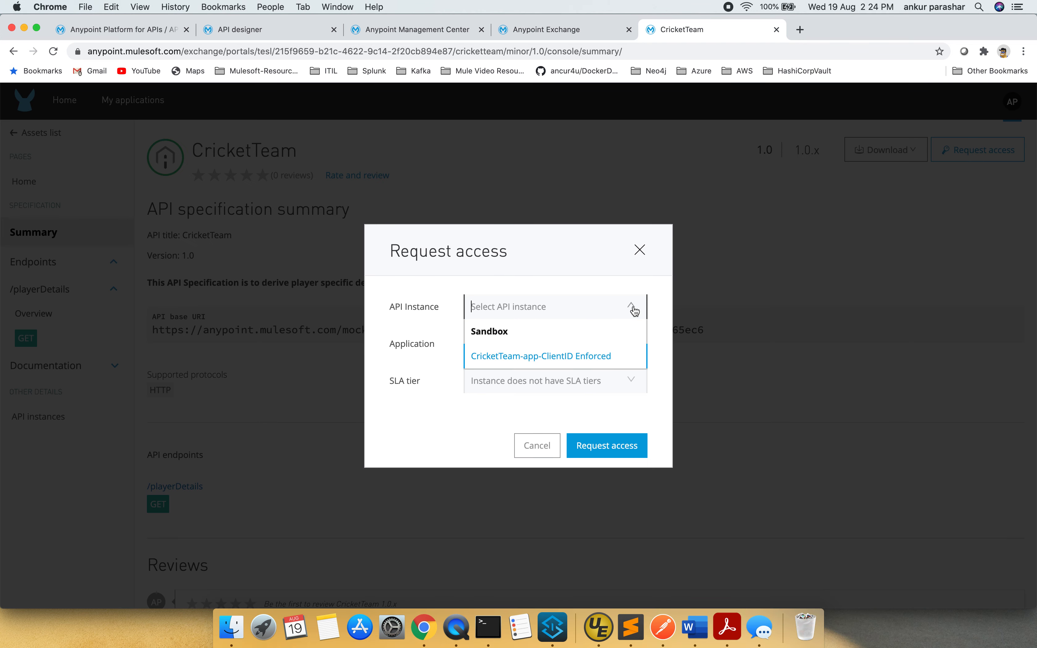
click(565, 361)
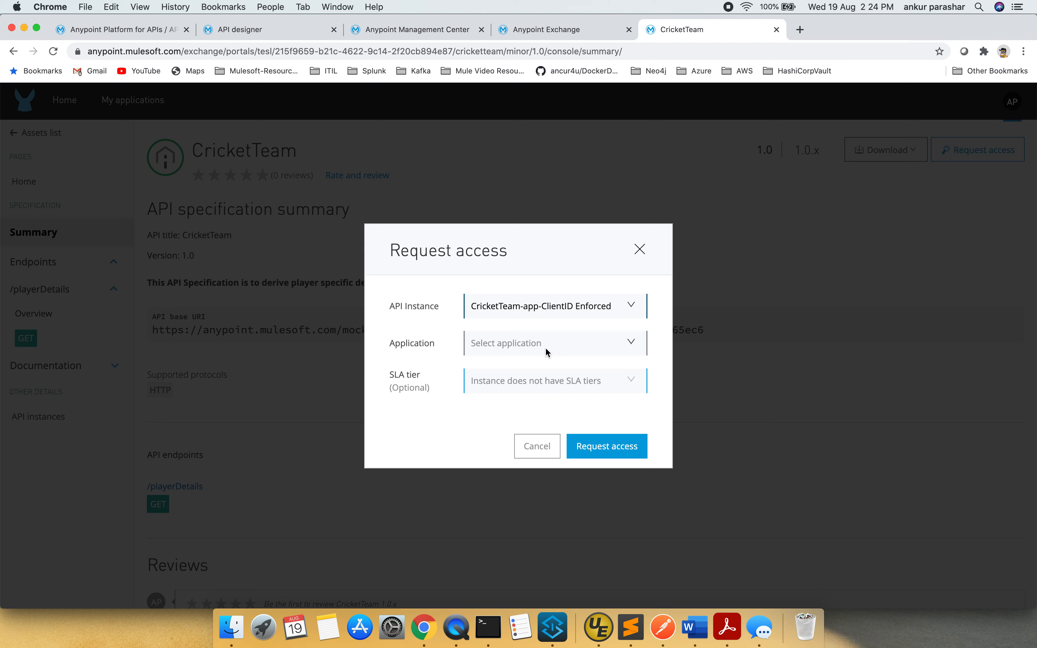
click(555, 346)
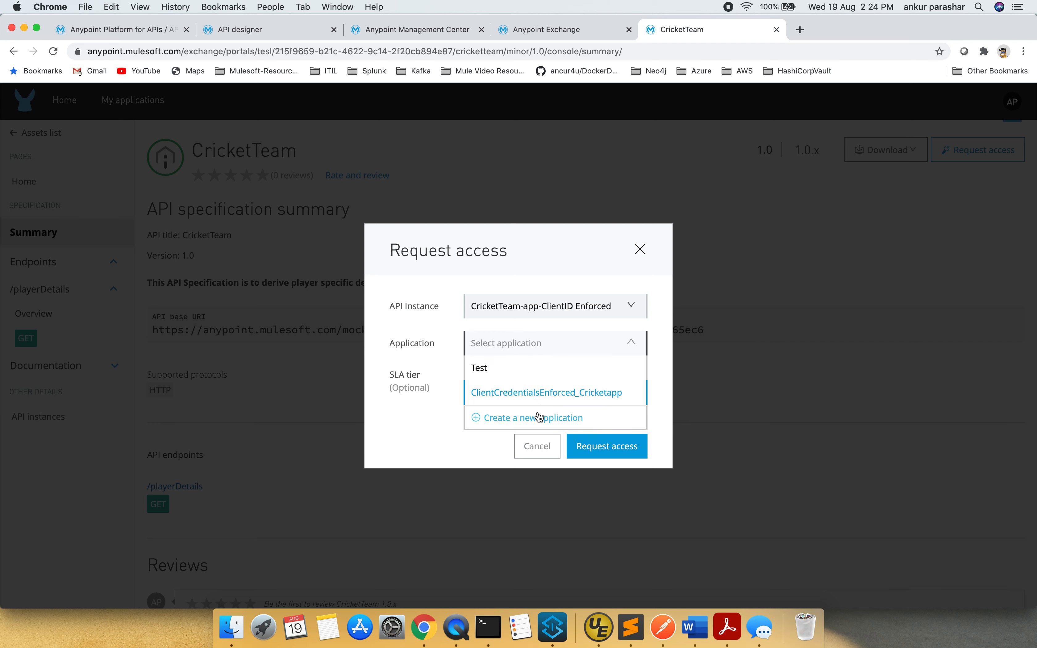
click(529, 393)
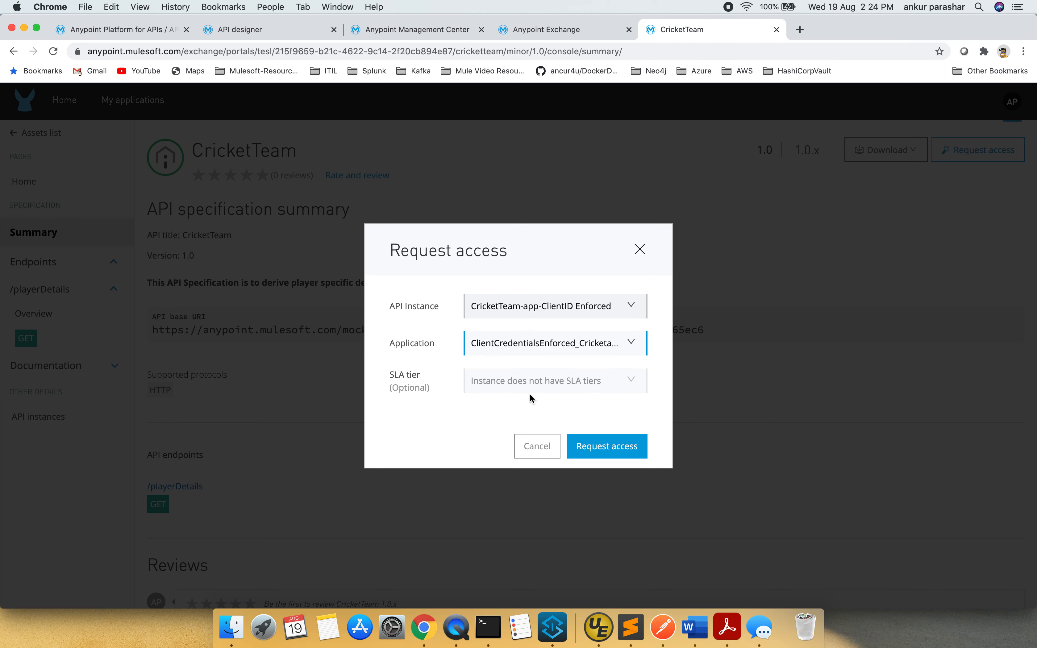
click(620, 448)
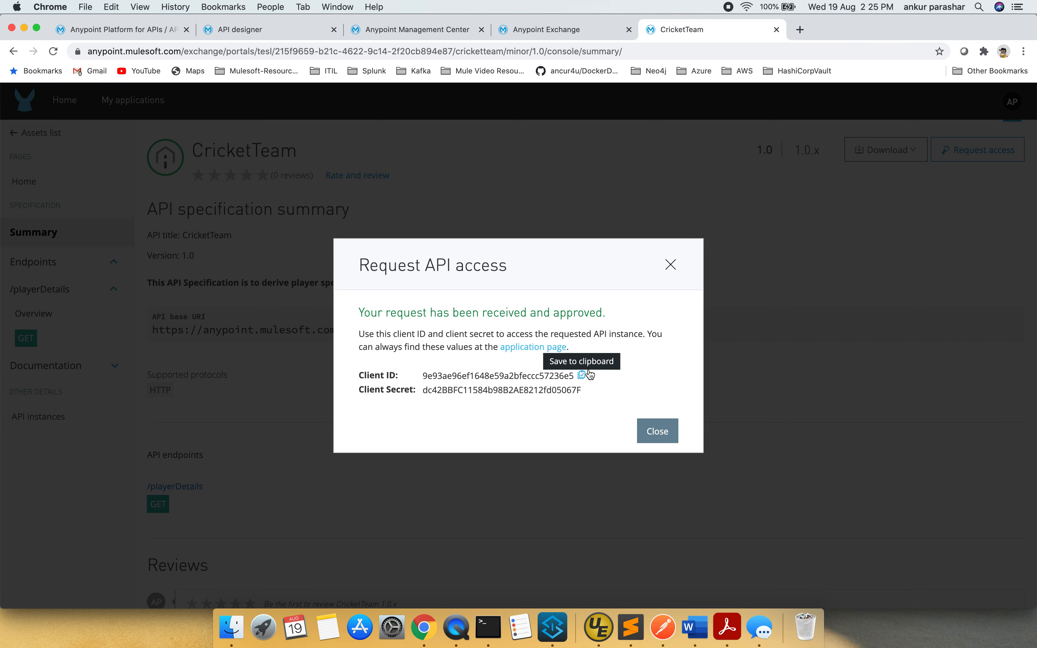
Copy the issued client ID, switch to Postman, and add it to the /playerDetails GET request as a client_id header.
click(582, 375)
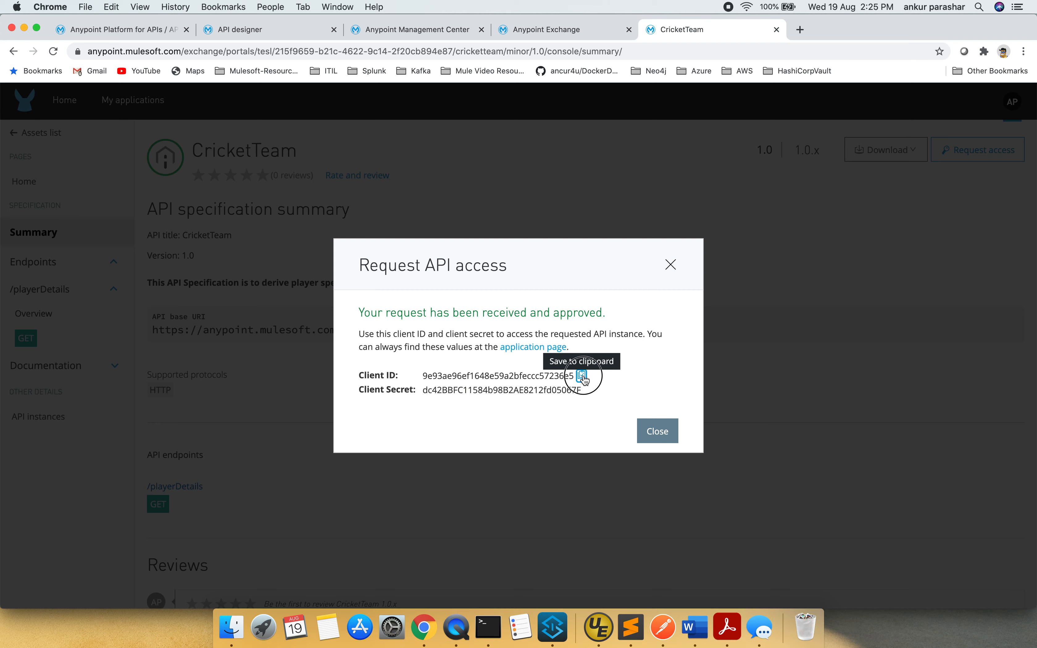
right_click(654, 620)
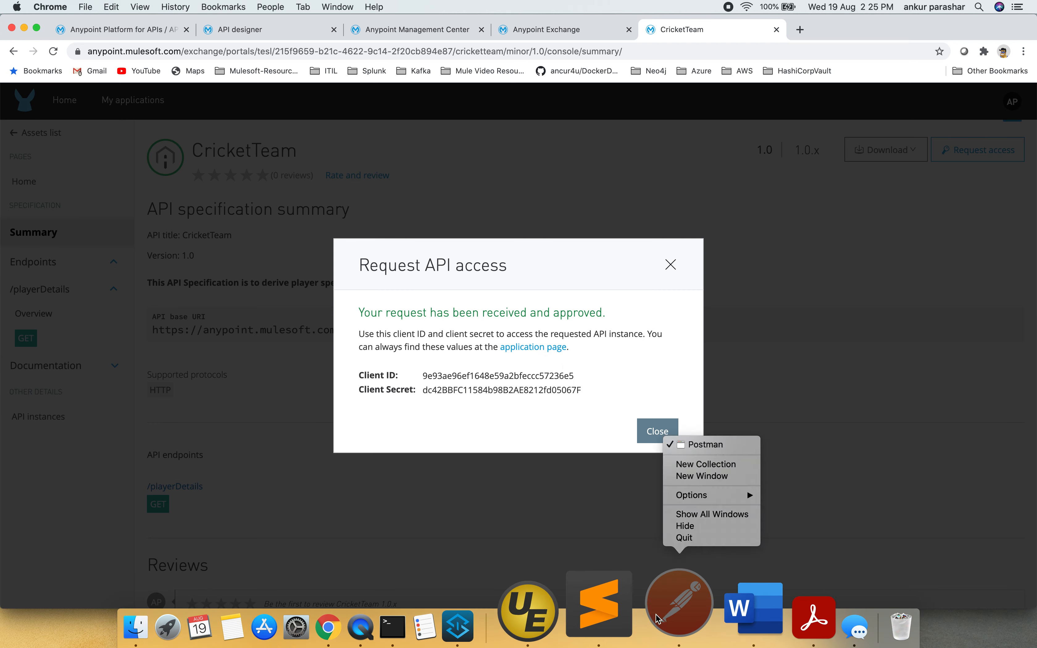
click(658, 620)
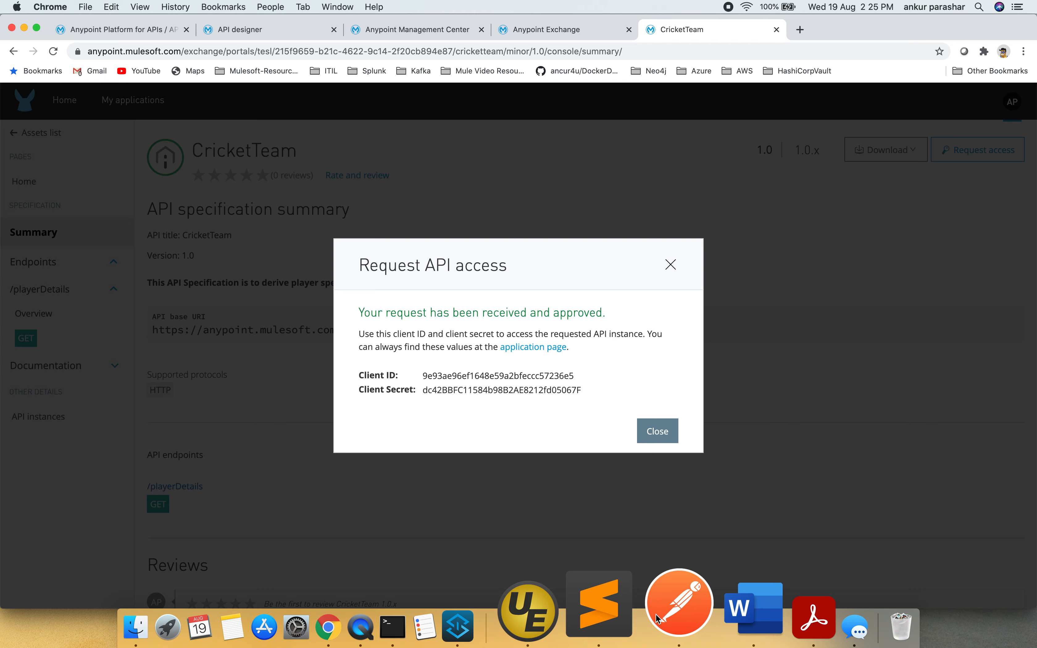
click(658, 620)
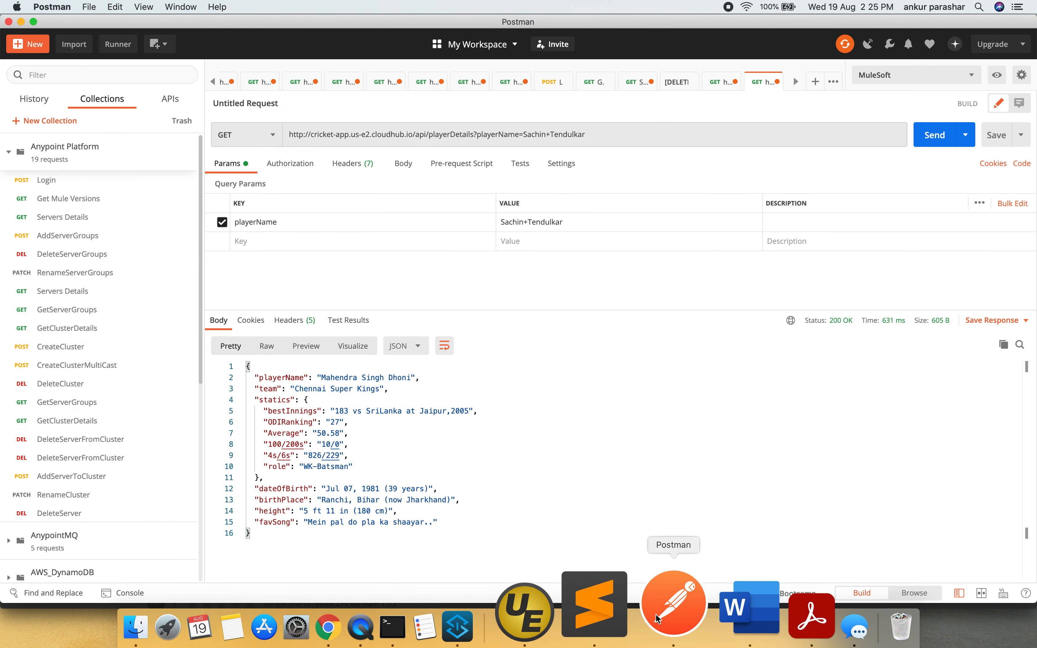
click(367, 168)
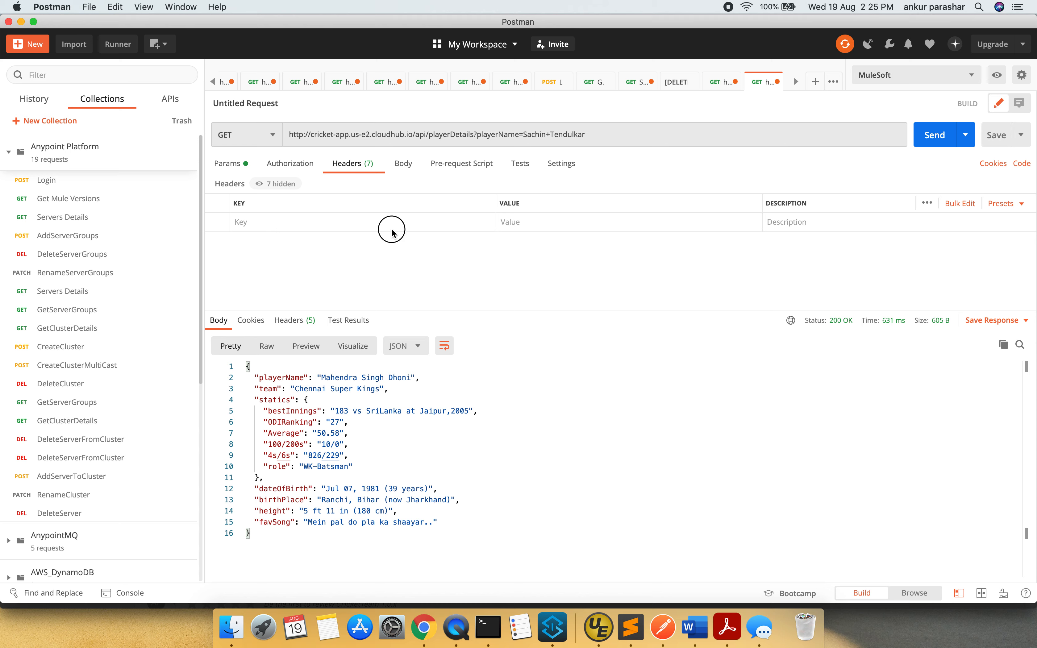
click(397, 222)
text(clie)
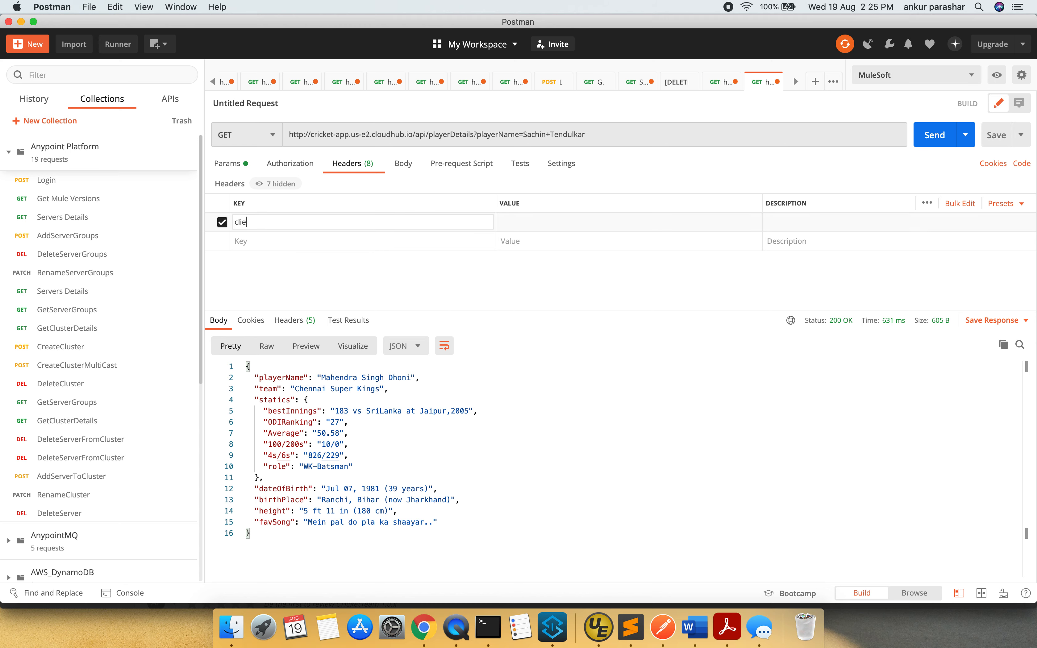
text(nt_id)
click(590, 225)
key(super+v)
Add the issued client secret from the portal to the Postman request under the header key clinet_secret and send the request.
click(408, 238)
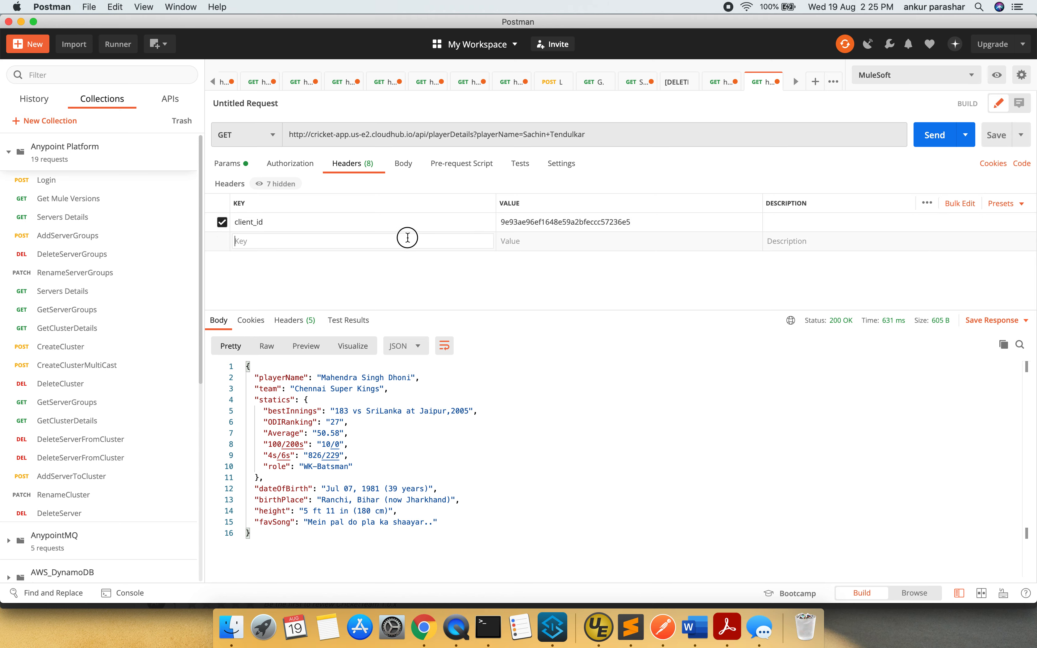
key(super+Tab)
click(590, 390)
key(super+Tab)
text(cl)
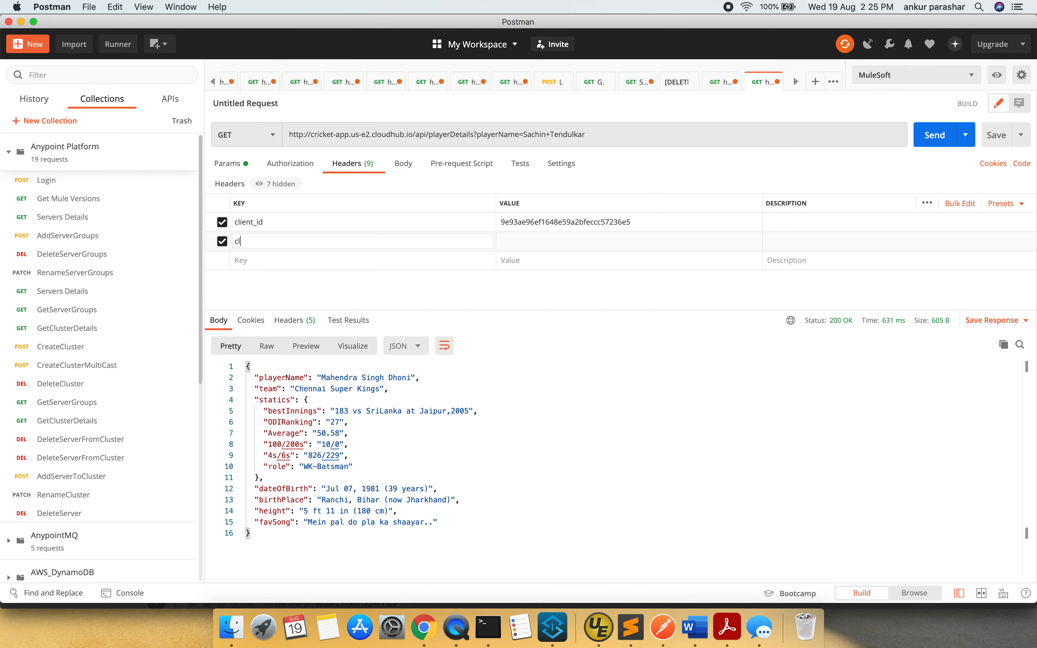
text(inet_secret)
click(531, 242)
key(super+v)
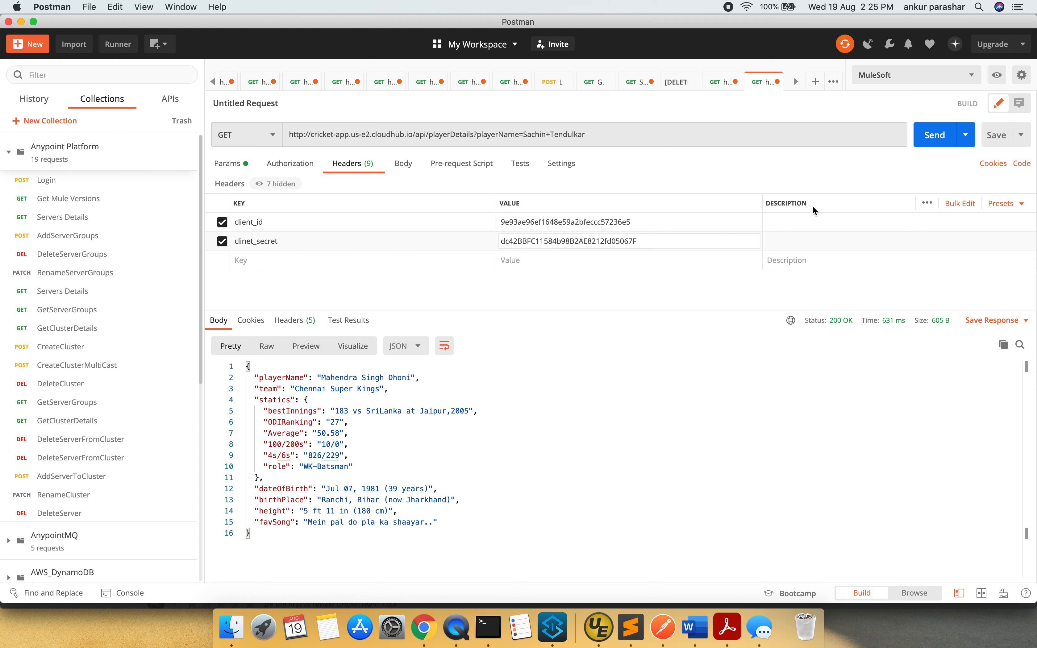
click(936, 138)
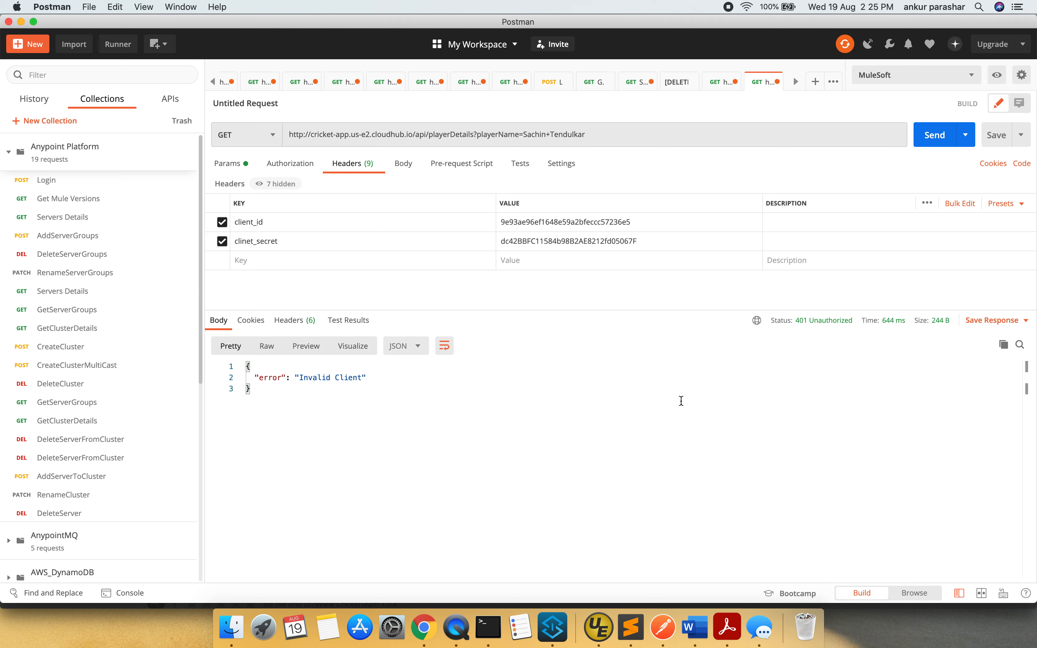
Return to Chrome, close the API access dialog, and paste the client secret into the /playerDetails GET method's client_secret header.
key(super+Tab)
click(659, 429)
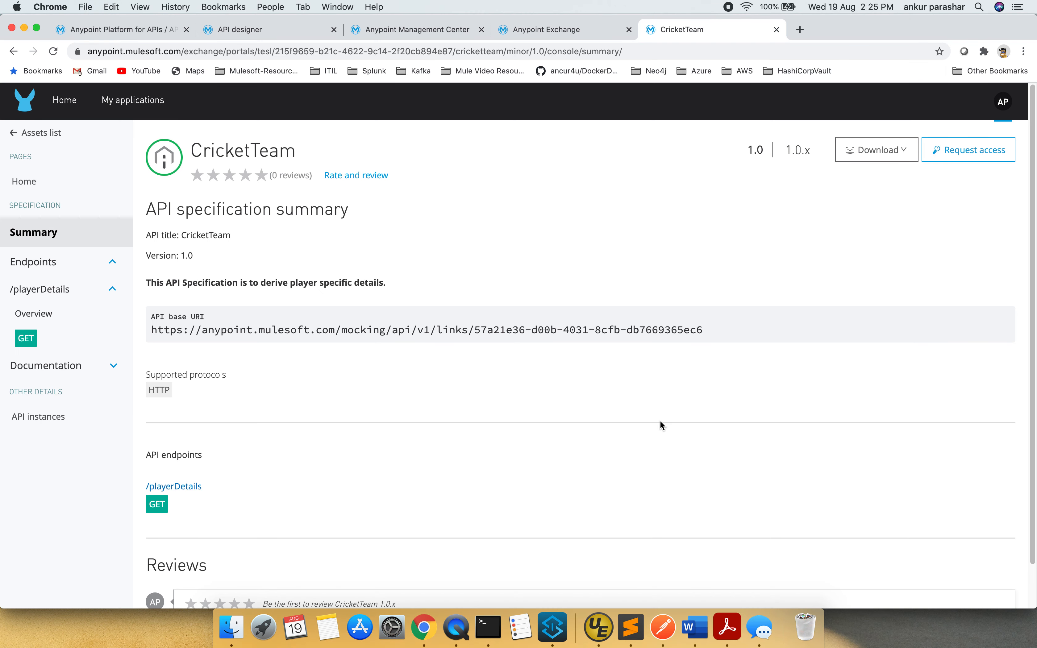
click(26, 339)
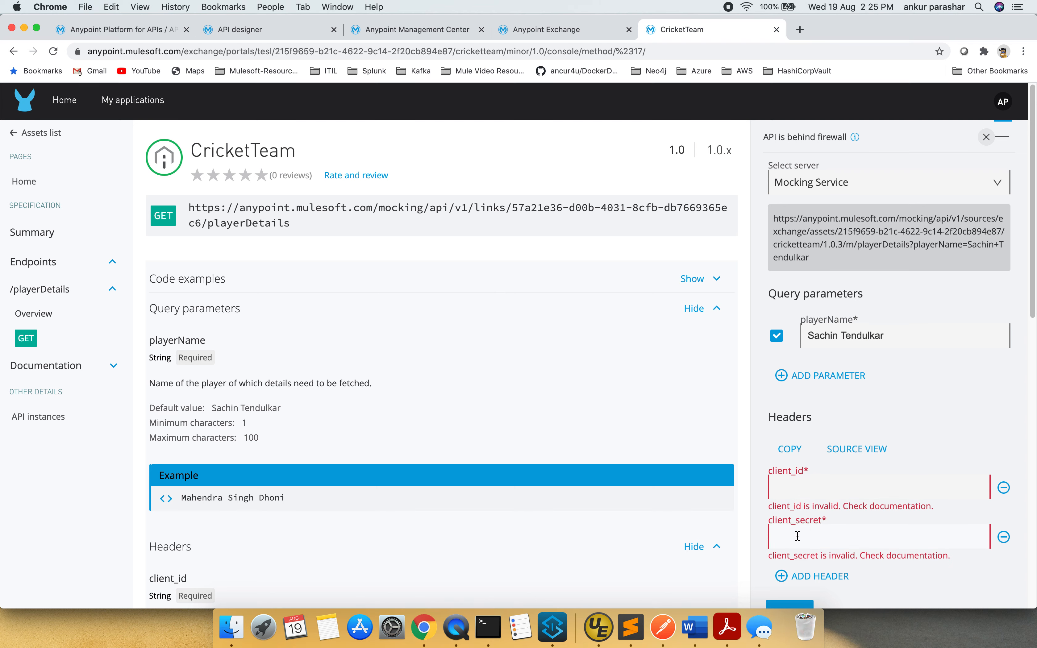
key(super+v)
Copy the client ID from the Postman request into the client_id header of the portal's GET method in Chrome.
click(800, 493)
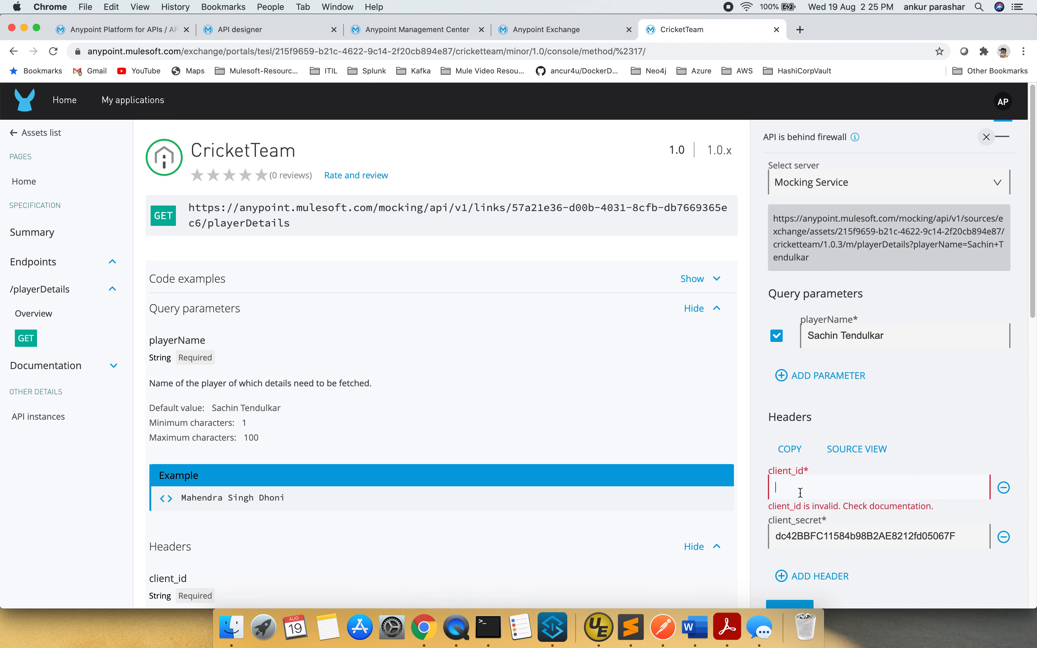
key(super+Tab)
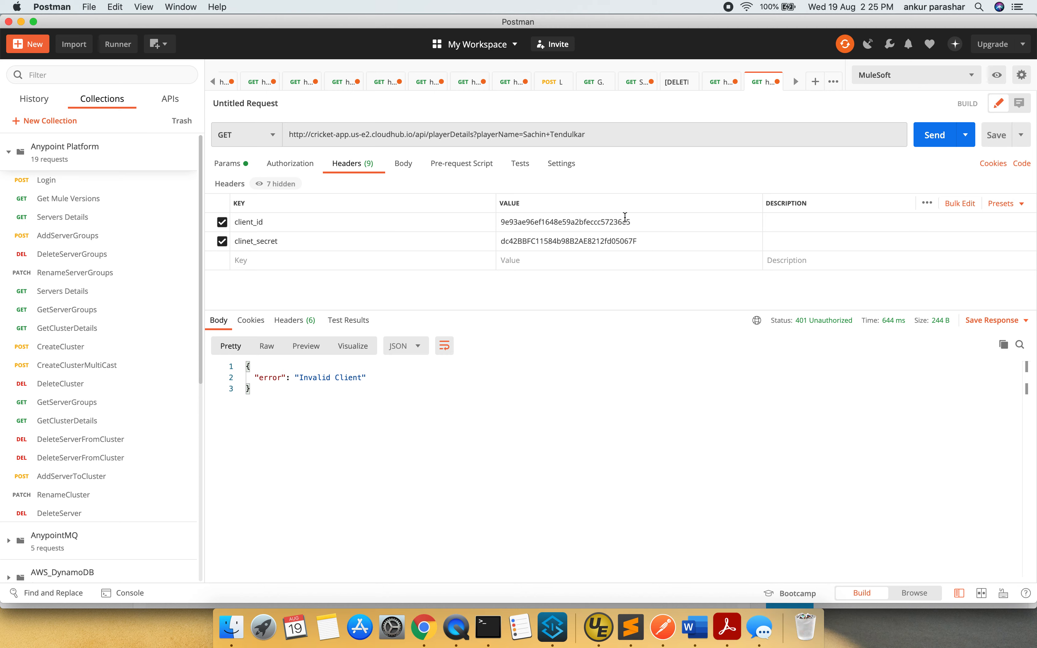
drag(630, 220, 517, 217)
key(super+c)
key(super+Tab)
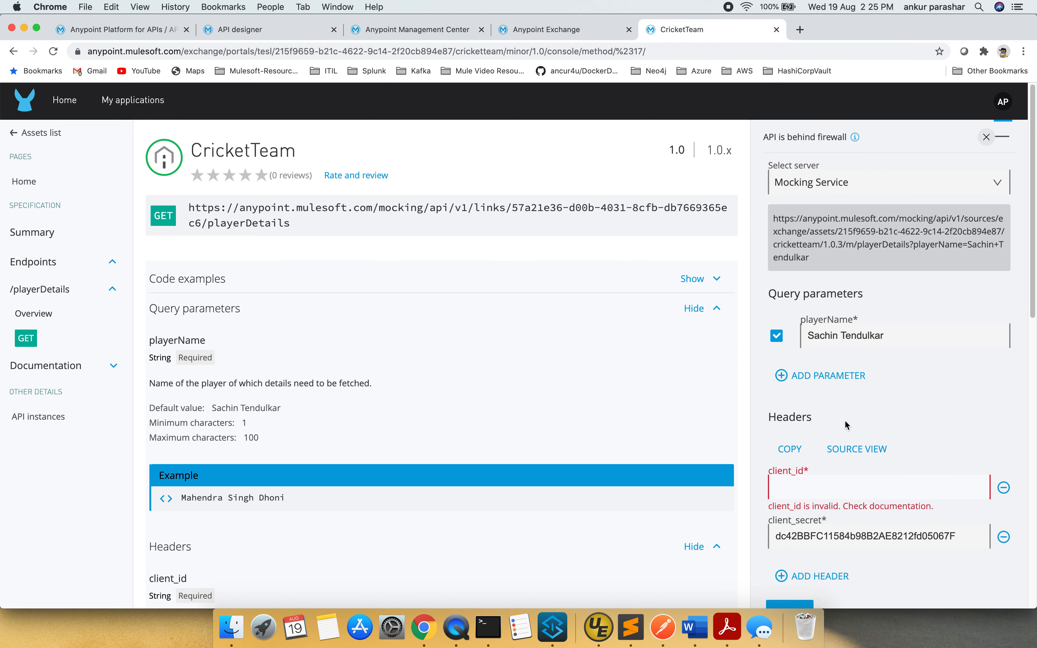
key(super+v)
Select the server "Sandbox - CricketTeam-app-ClientID Enforced", send the GET request with the filled credentials, and review the response.
scroll(944, 404, down, 3)
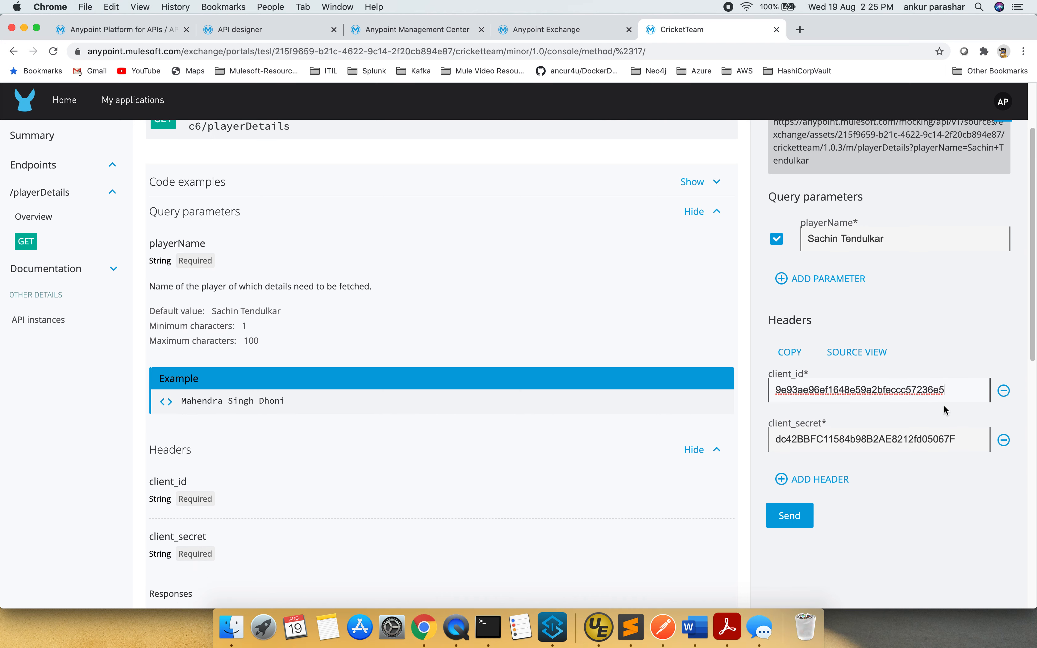
scroll(948, 299, up, 5)
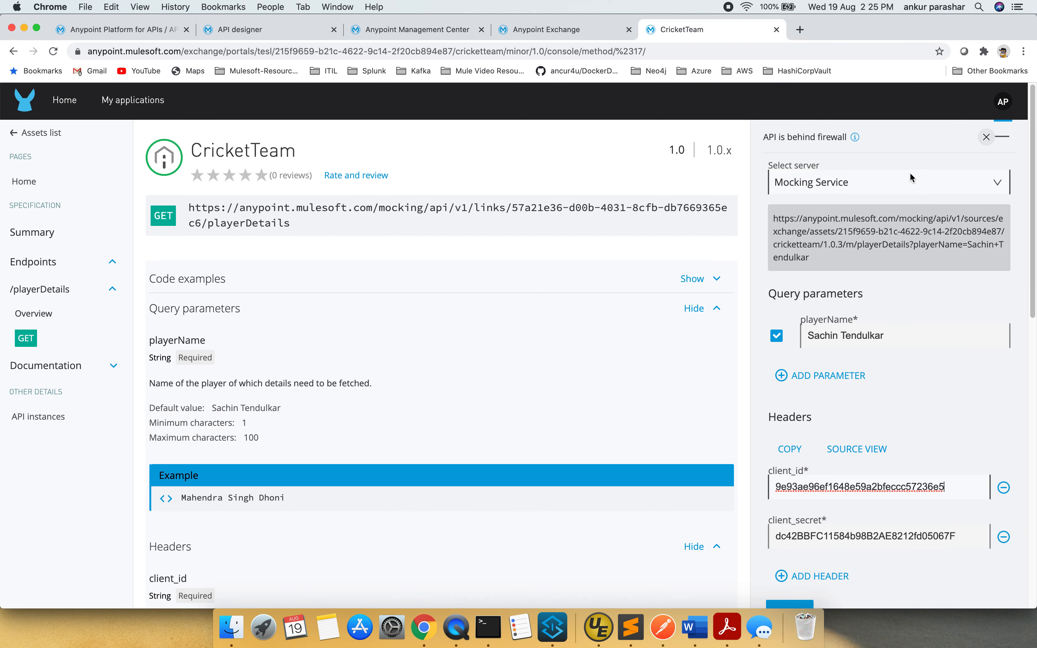
click(911, 189)
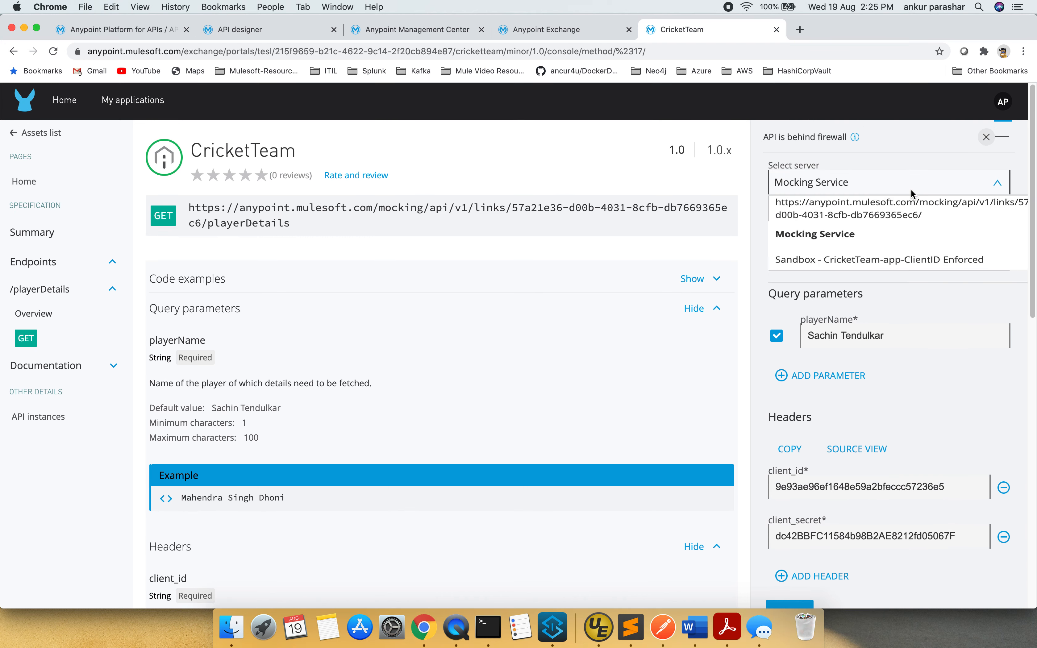
click(850, 268)
click(799, 586)
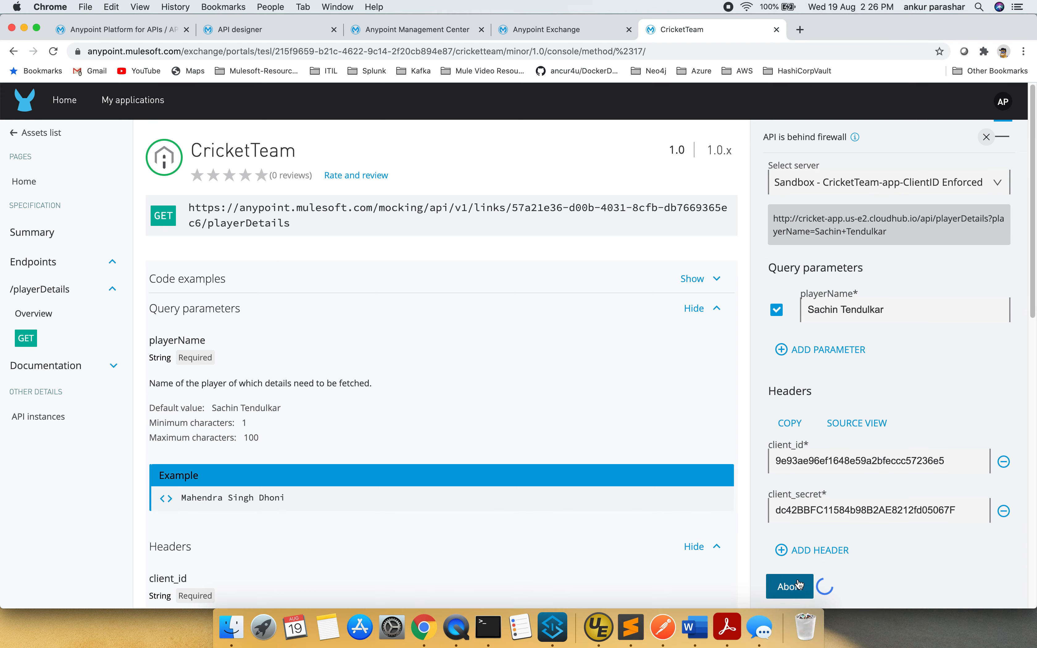
scroll(866, 433, down, 6)
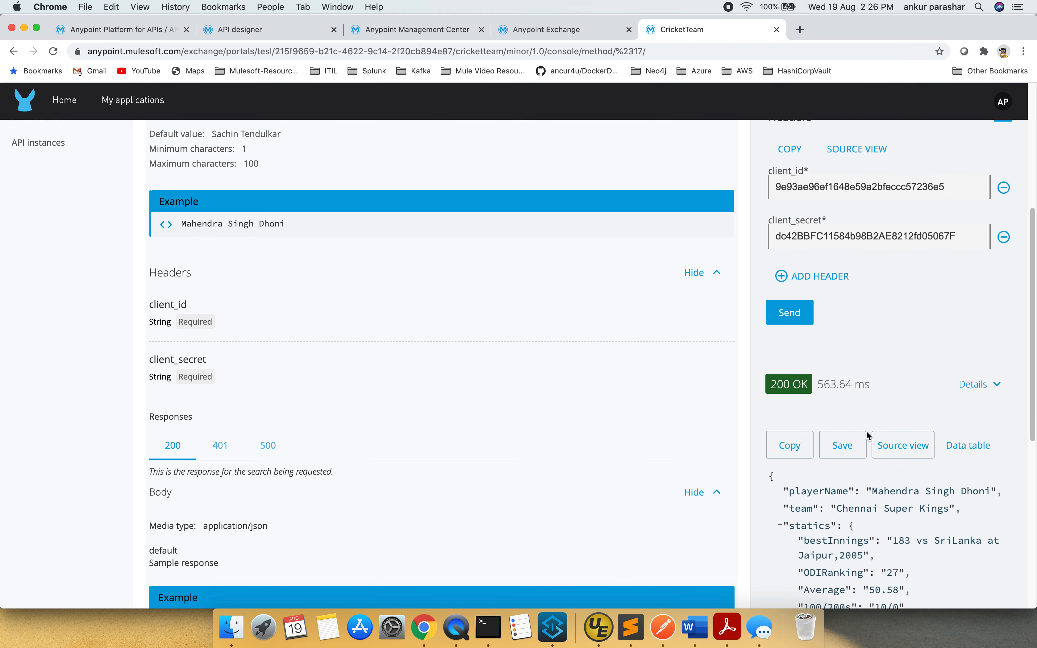
scroll(866, 434, down, 2)
scroll(866, 430, up, 4)
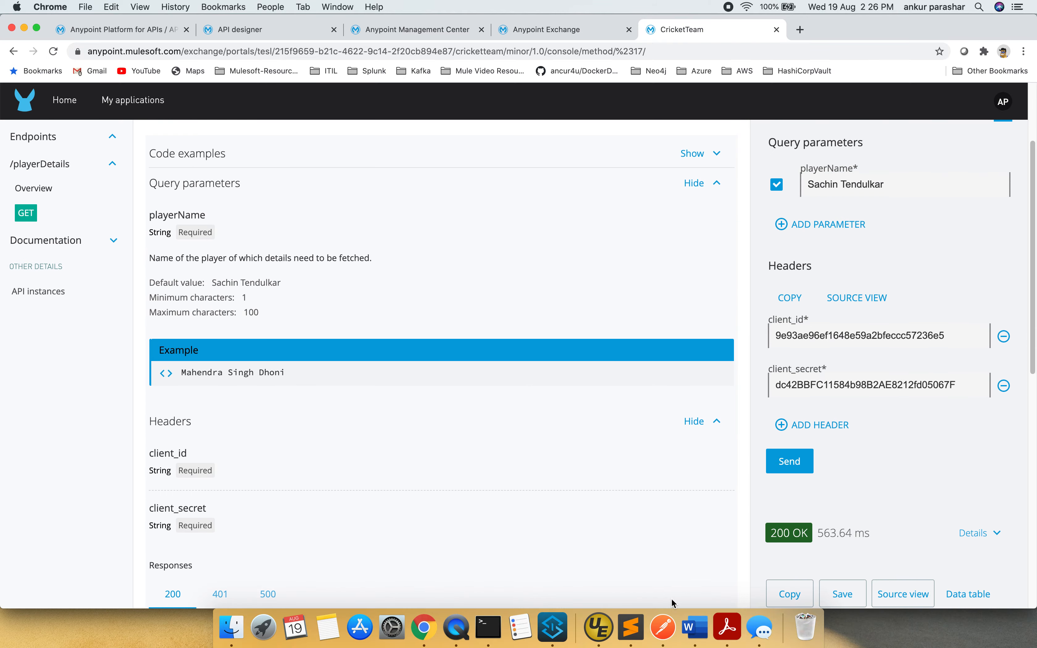
Switch to Postman and resend the existing /playerDetails GET request.
click(663, 627)
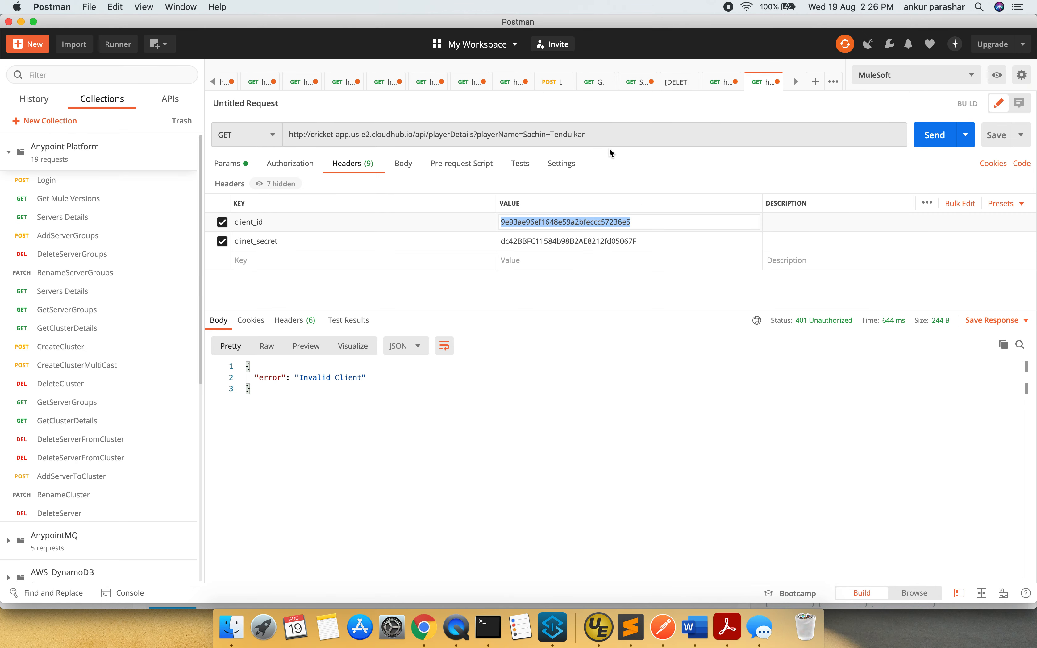
click(672, 136)
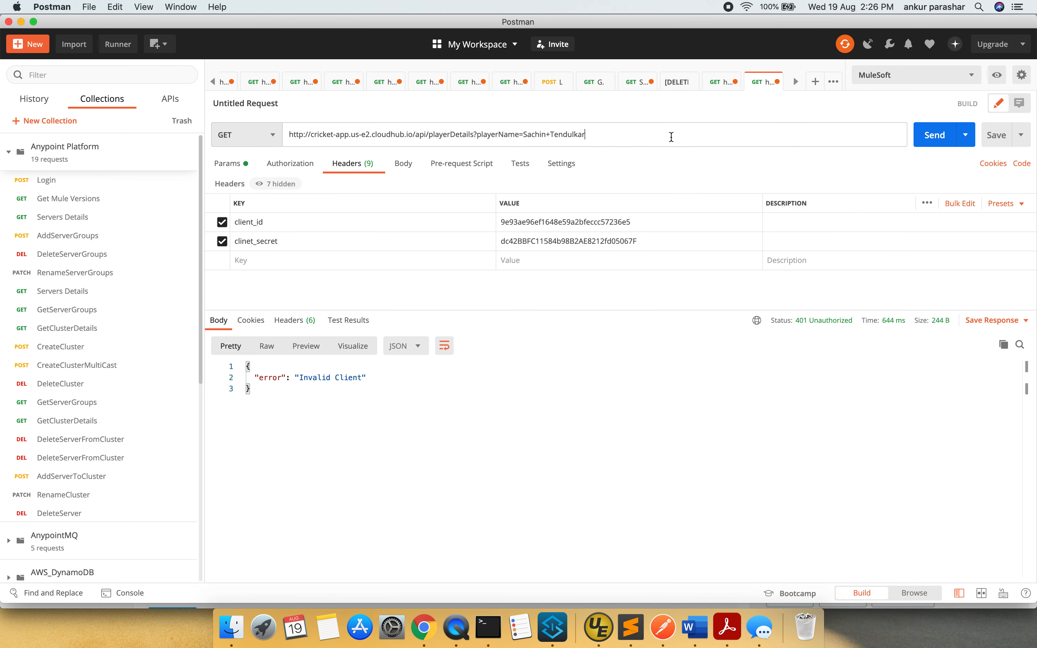
click(965, 131)
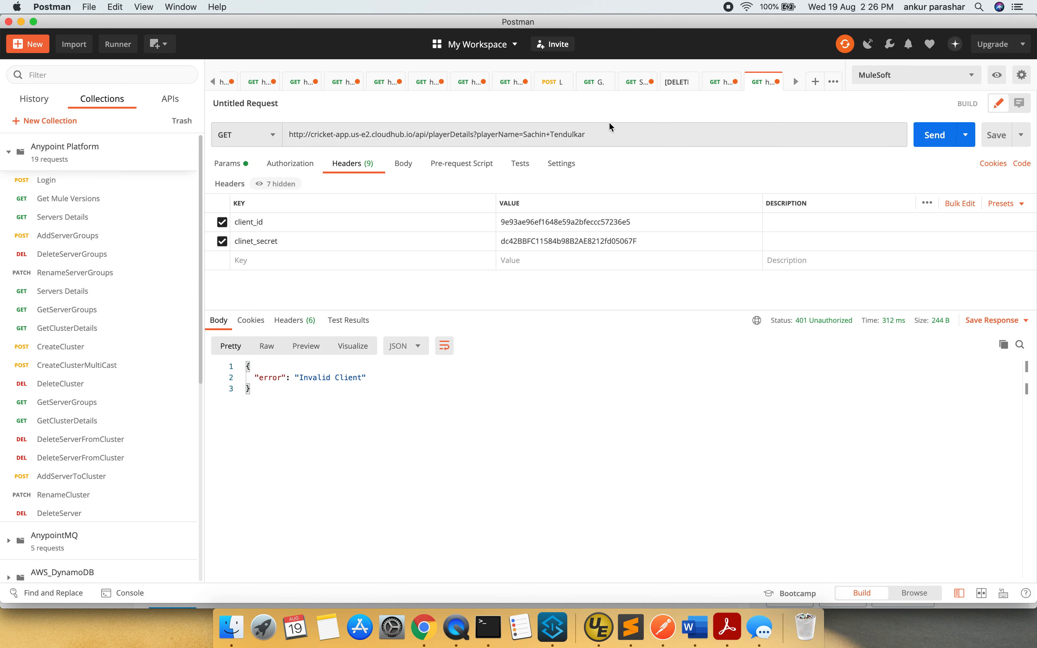
Start a new GET request in Postman and give it the Sandbox /playerDetails URL copied from the CricketTeam portal in Chrome.
click(815, 82)
key(super+Tab)
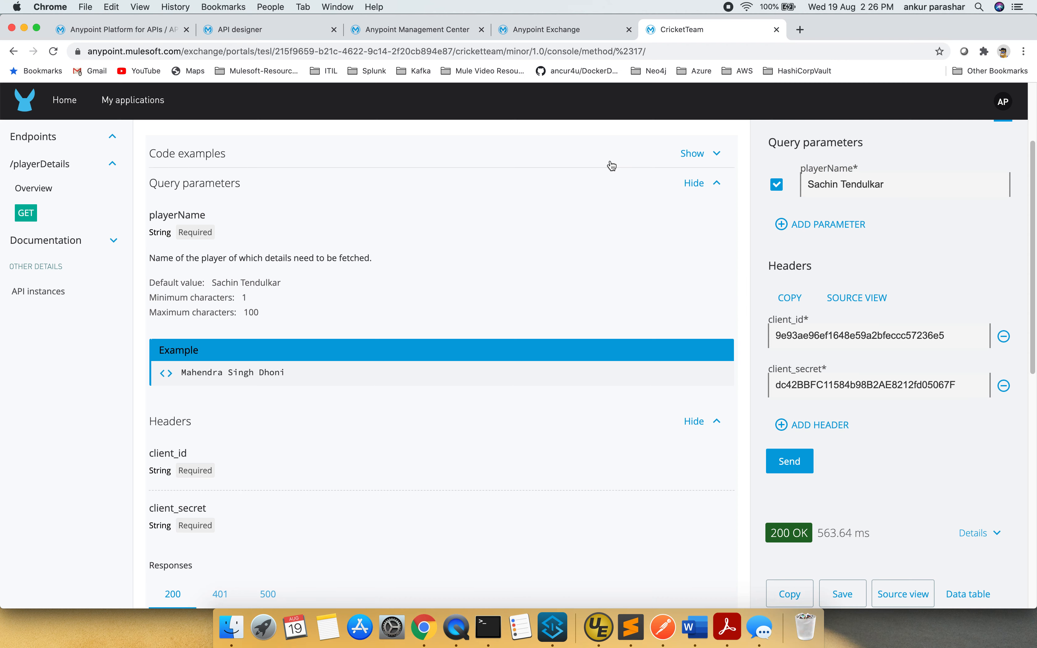
scroll(927, 382, up, 3)
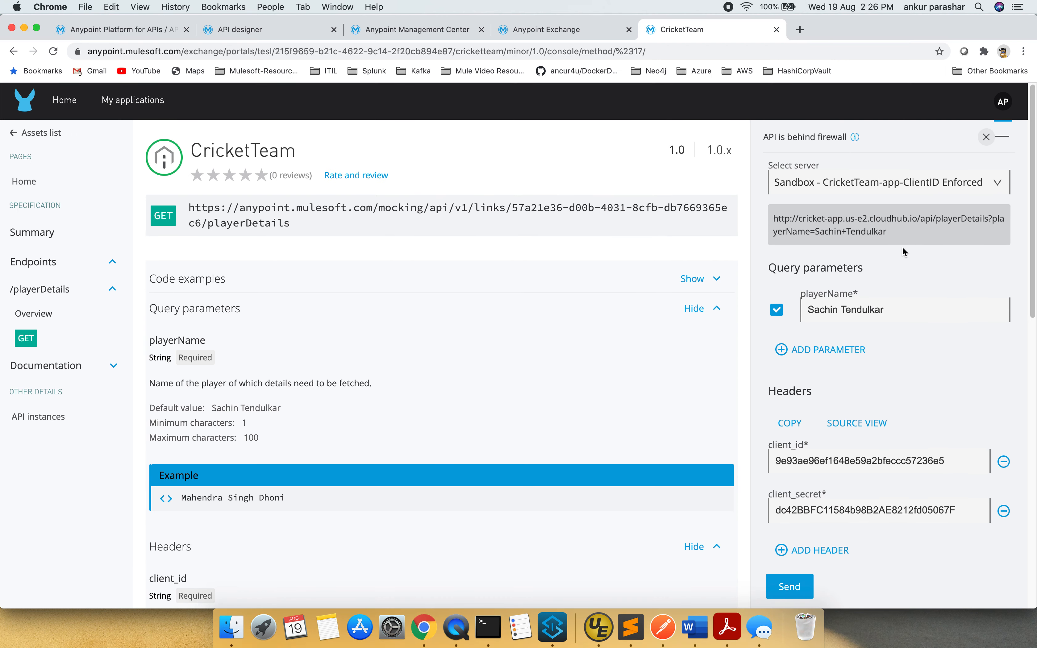
drag(886, 232, 755, 214)
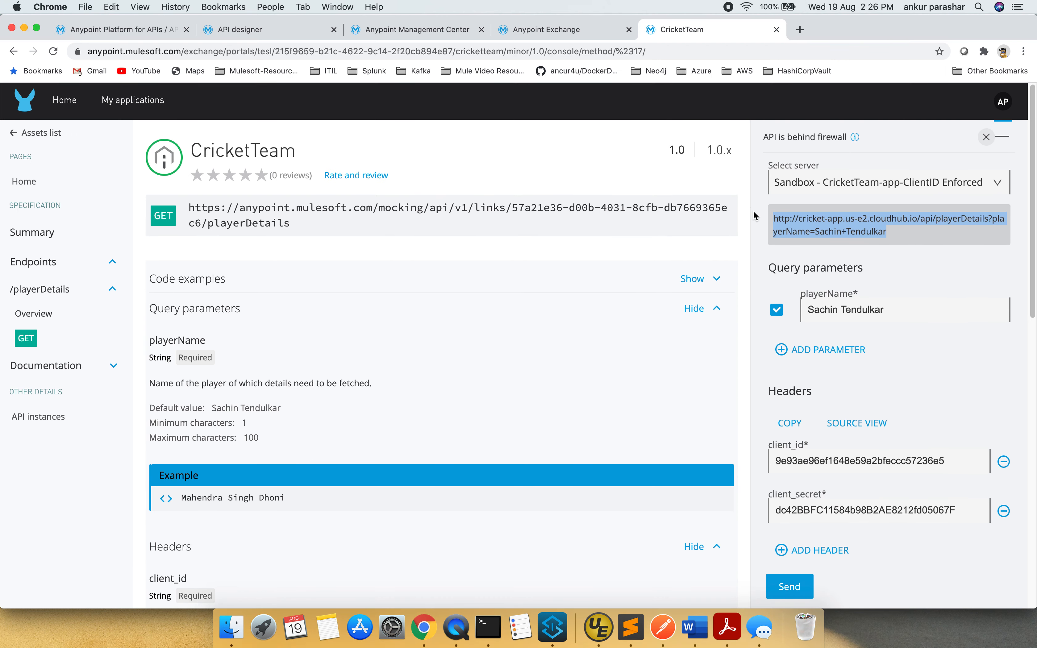
key(super+Tab)
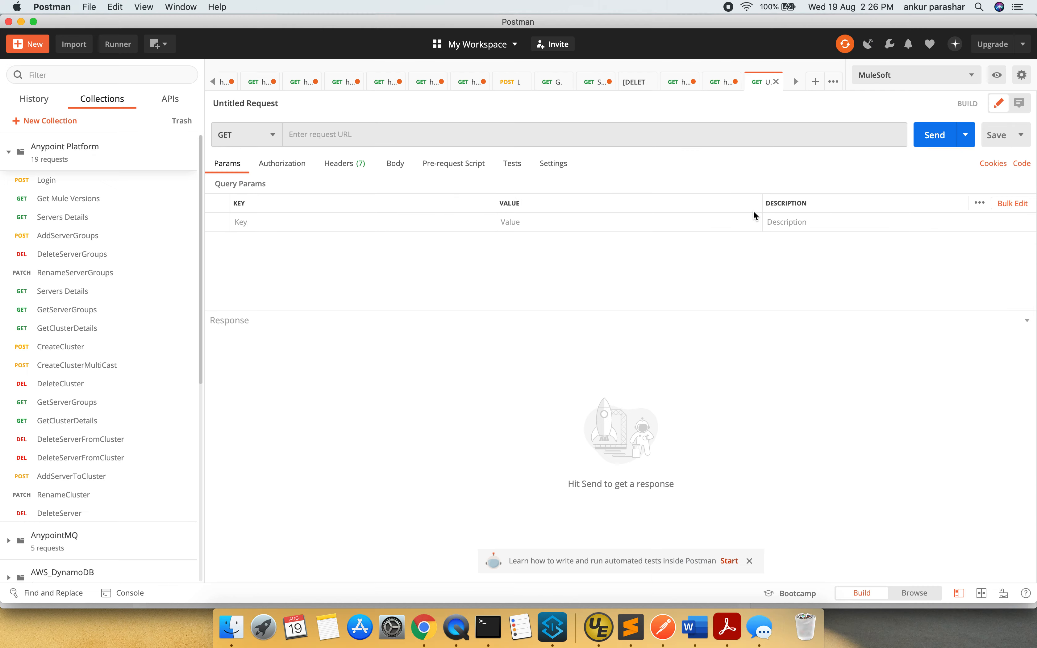
click(498, 136)
key(super+v)
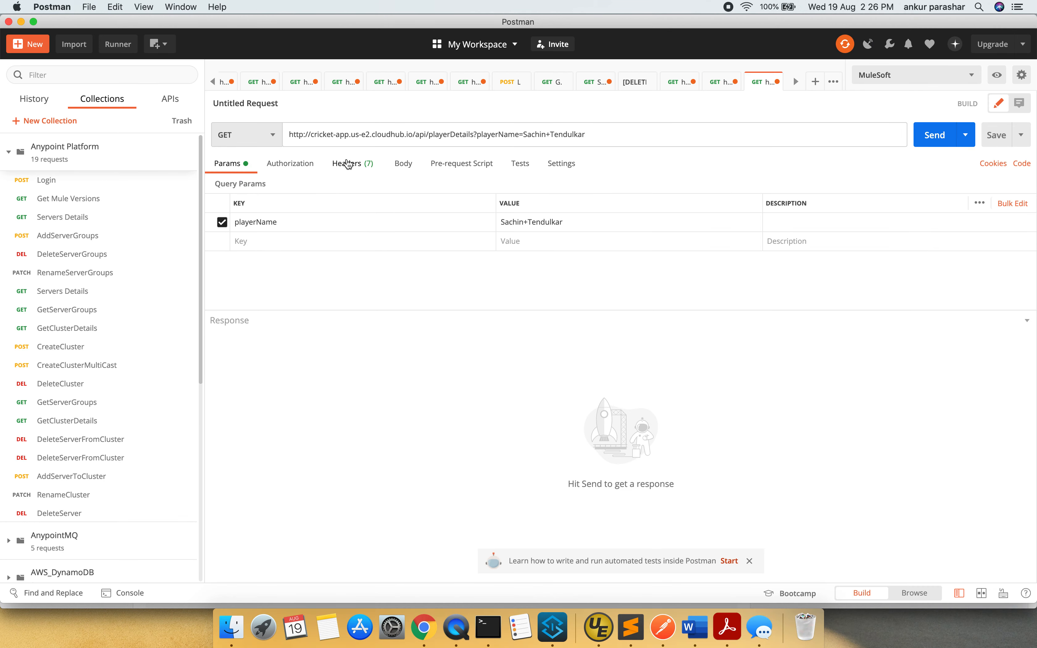
Add a header with the key client_id to the new /playerDetails request.
click(290, 164)
click(351, 164)
click(314, 224)
key(super+Tab)
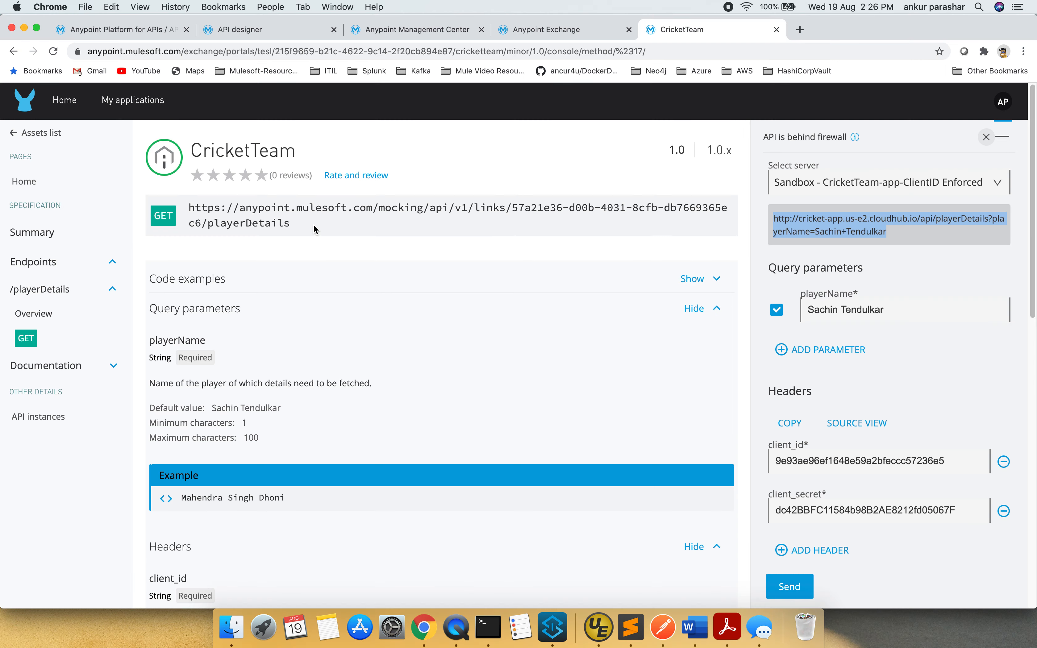
key(super+Tab)
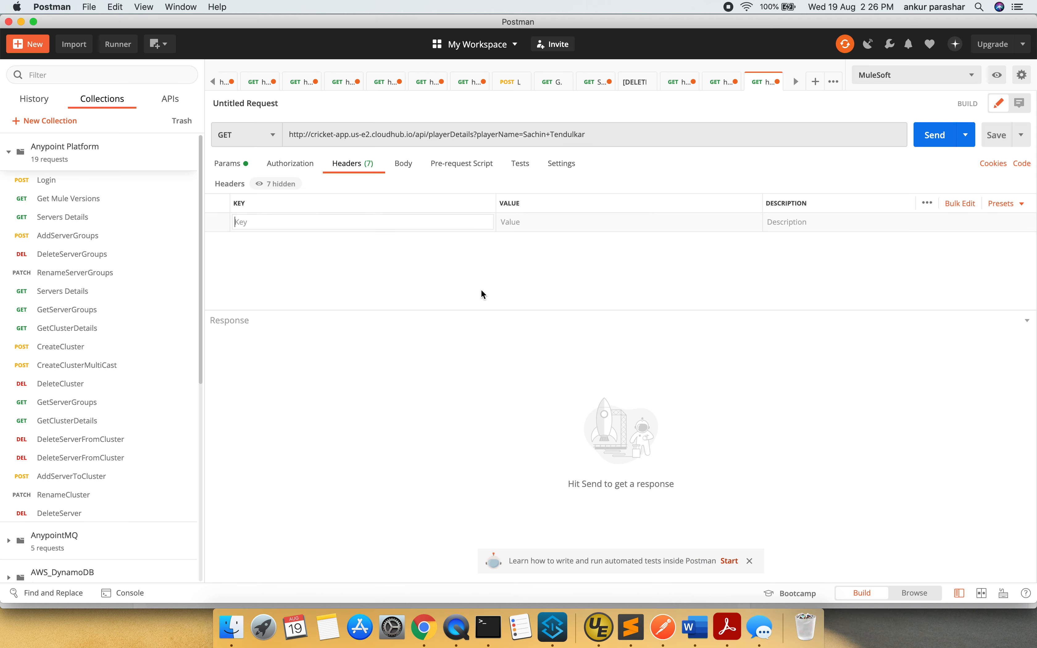
text(cl)
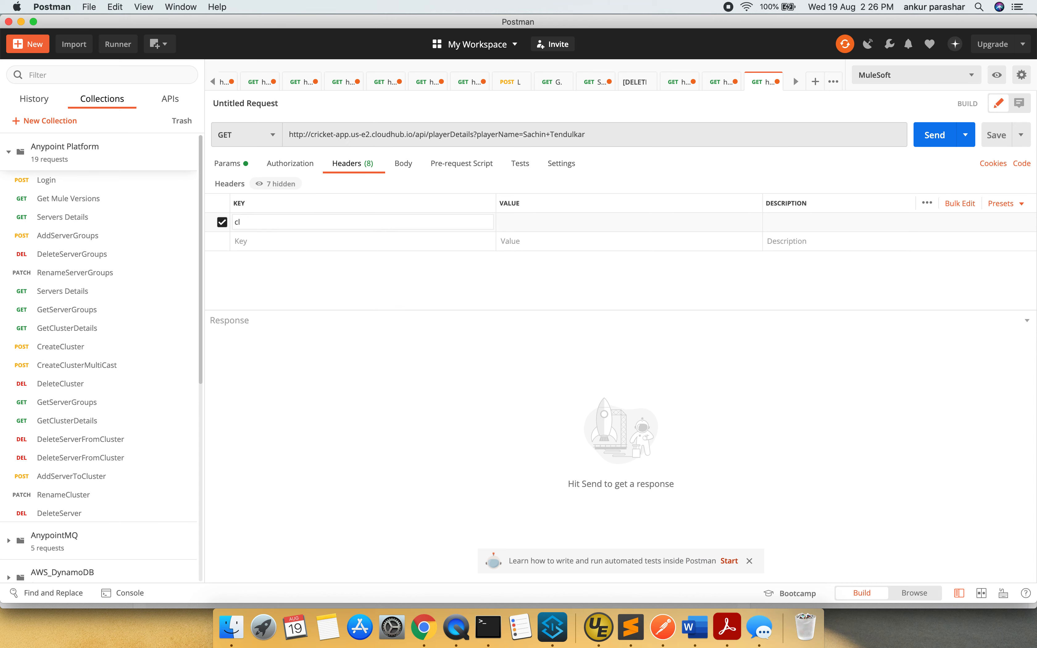
text(ient_if)
key(BackSpace)
text(d)
Add a second request header with the key Client_Secret.
click(288, 242)
text(c)
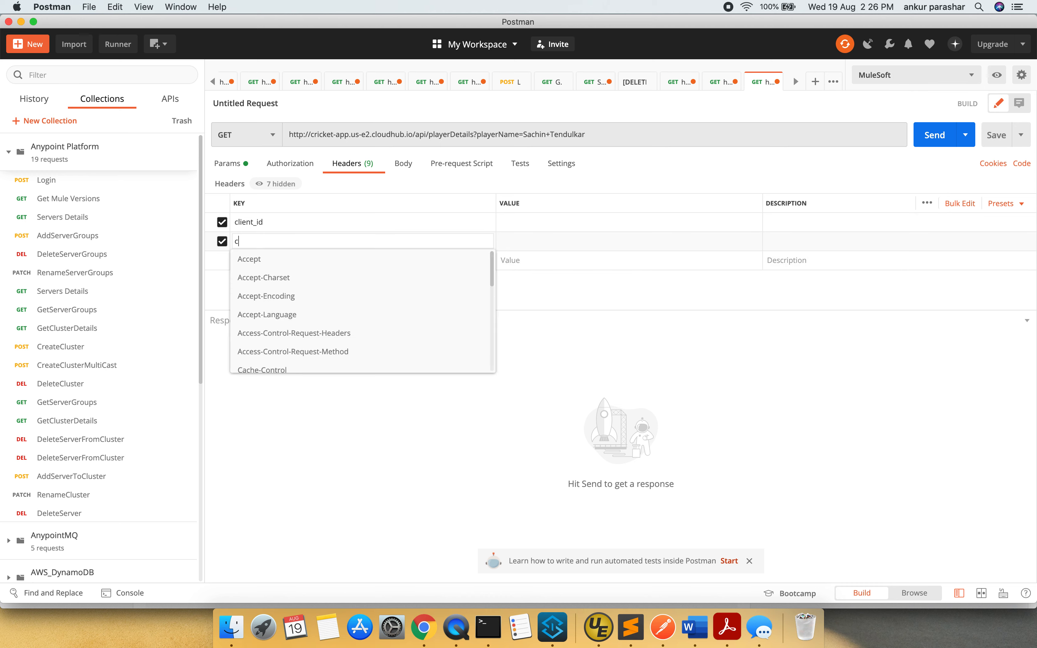
key(BackSpace)
key(BackSpace)
click(493, 267)
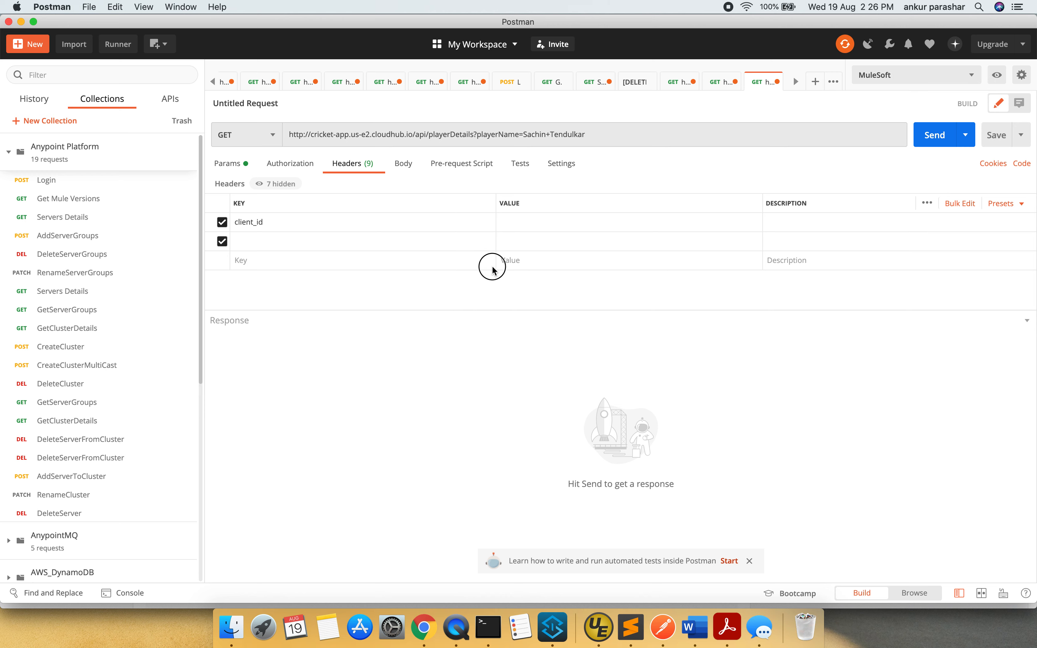
click(470, 238)
text(Cli)
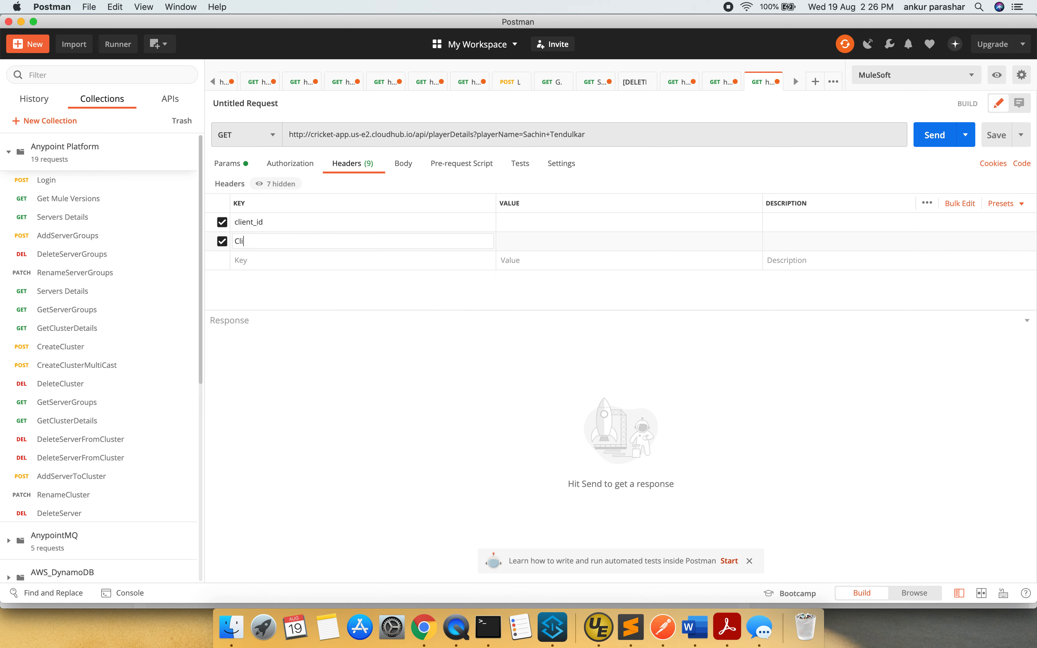
text(ent_secret)
click(263, 239)
key(BackSpace)
text(S)
Change the capitalization of the first header key to Client_Id.
click(239, 224)
key(BackSpace)
text(C)
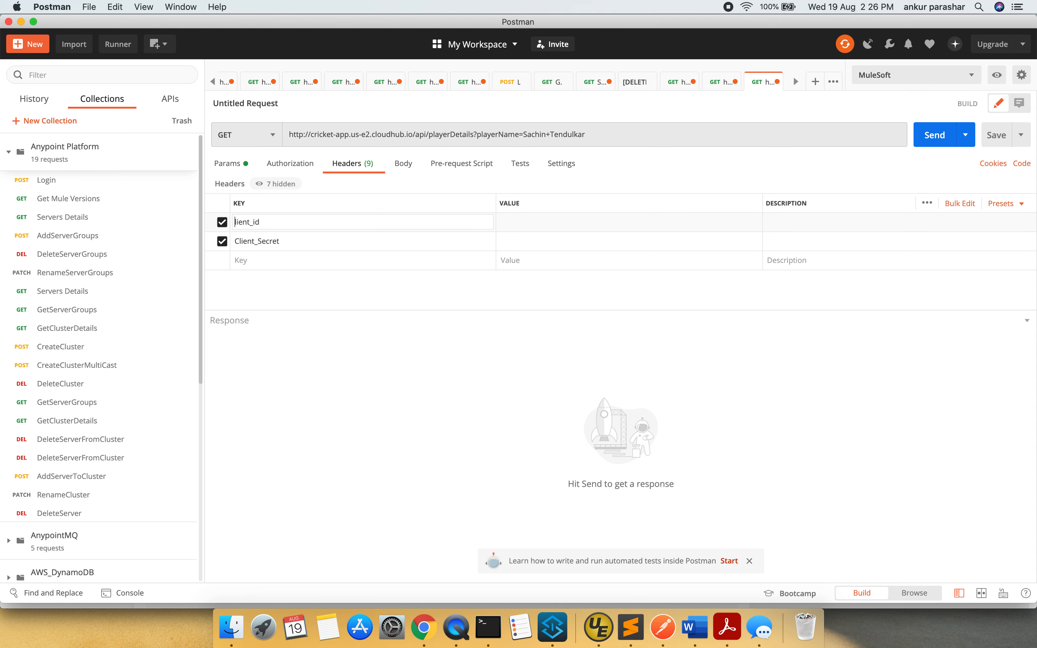
click(260, 222)
key(BackSpace)
text(I)
Copy the client secret from the portal's client_secret field in Chrome into the Client_Secret header value in Postman.
click(522, 243)
key(super+Tab)
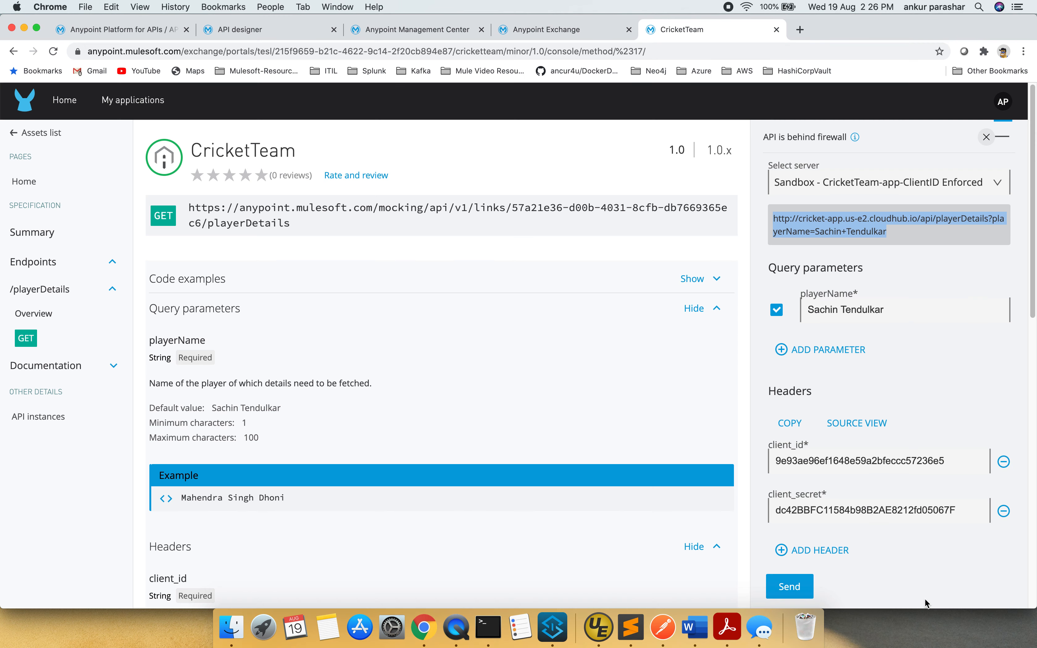
drag(970, 511, 748, 501)
key(super+c)
key(super+Tab)
key(super+v)
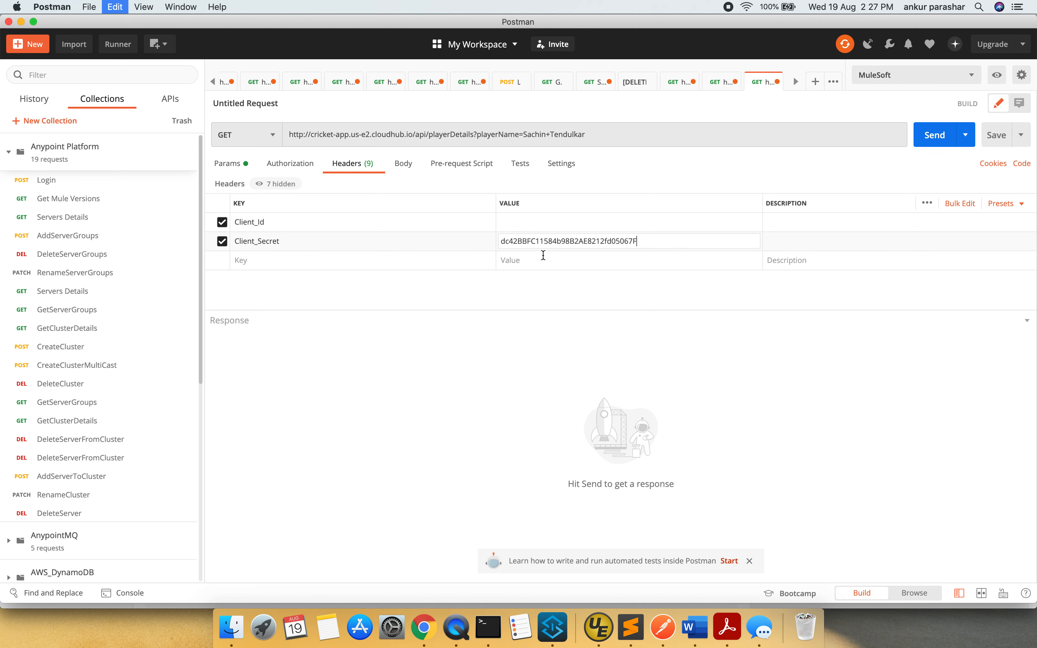
Copy the client ID from the portal in Chrome into the Client_Id header value in Postman and send the request.
click(518, 222)
key(super+Tab)
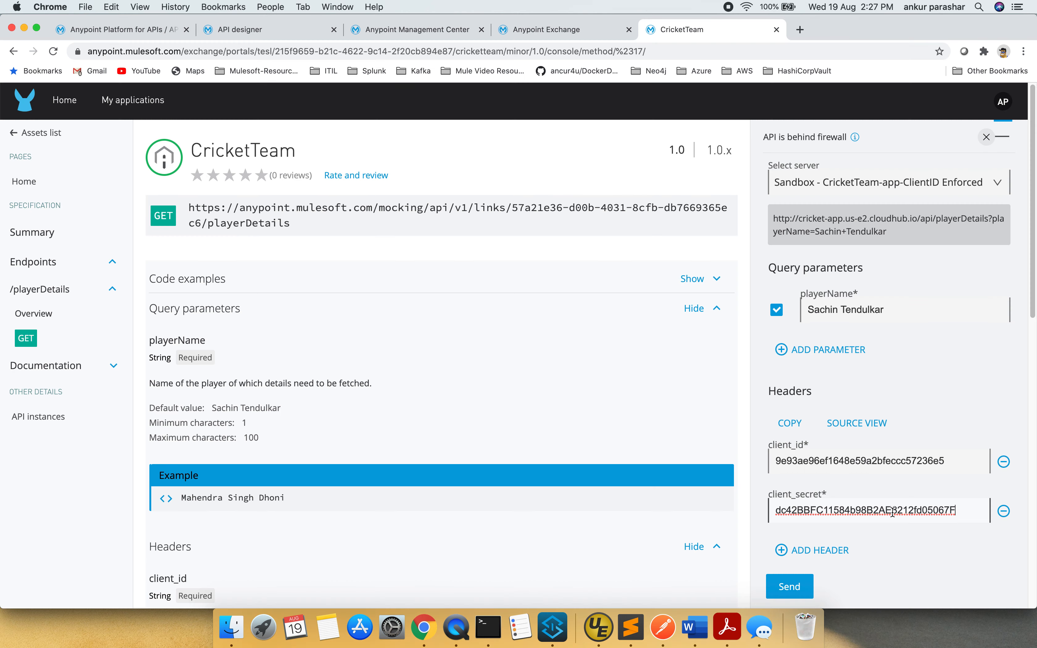
click(946, 462)
shift+click(758, 466)
key(super+c)
key(super+Tab)
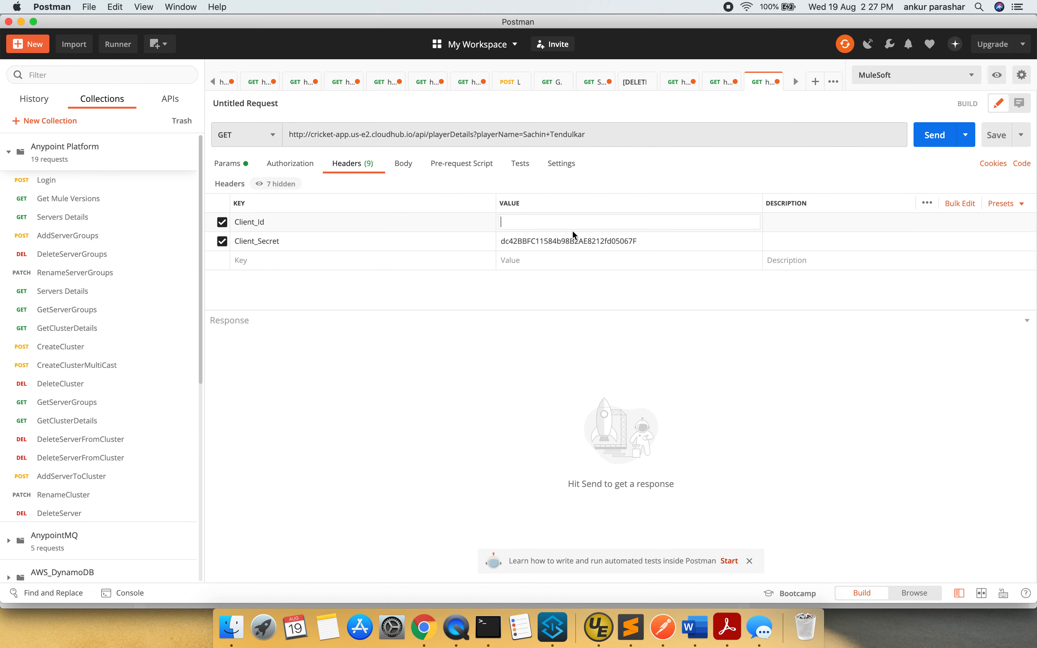
key(super+v)
click(936, 144)
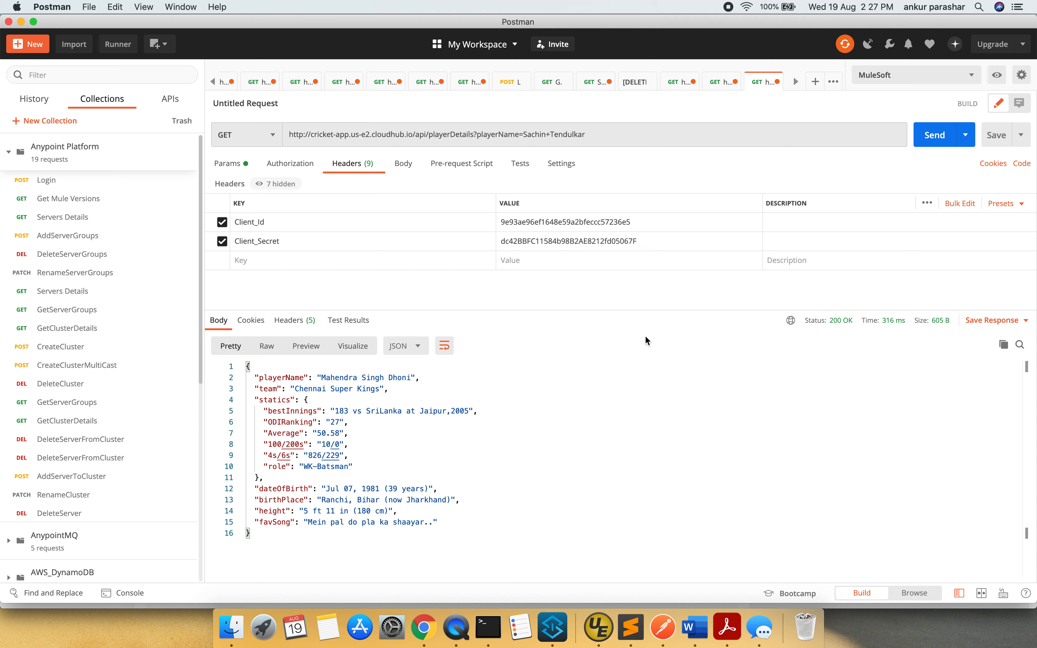
Append an X to the Client_Id header value and resend the request to test an incorrect client ID.
click(636, 220)
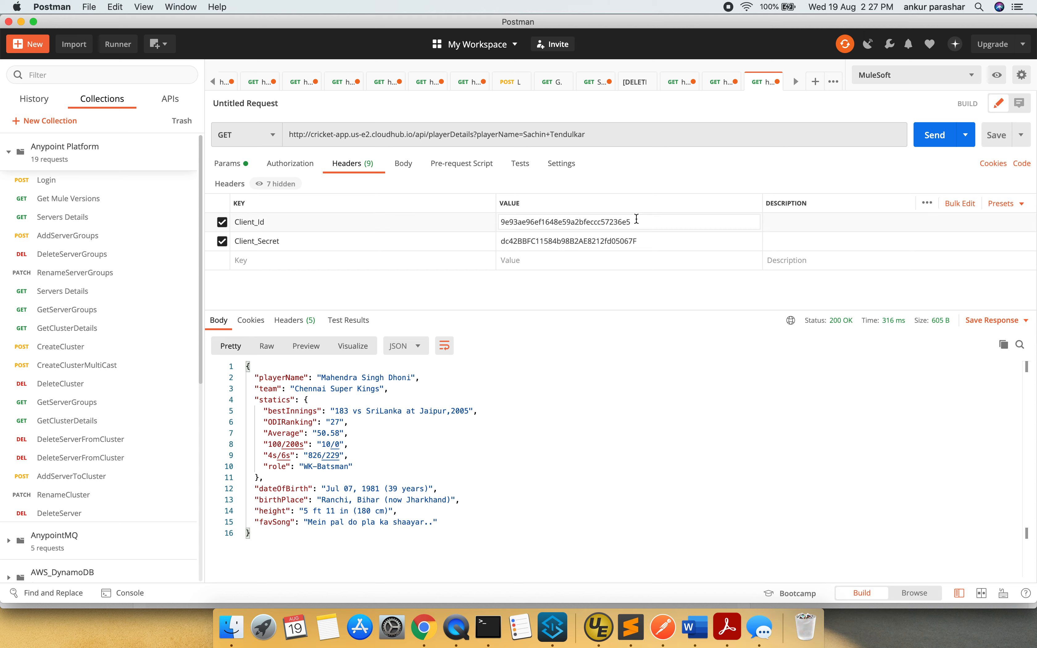
text(X)
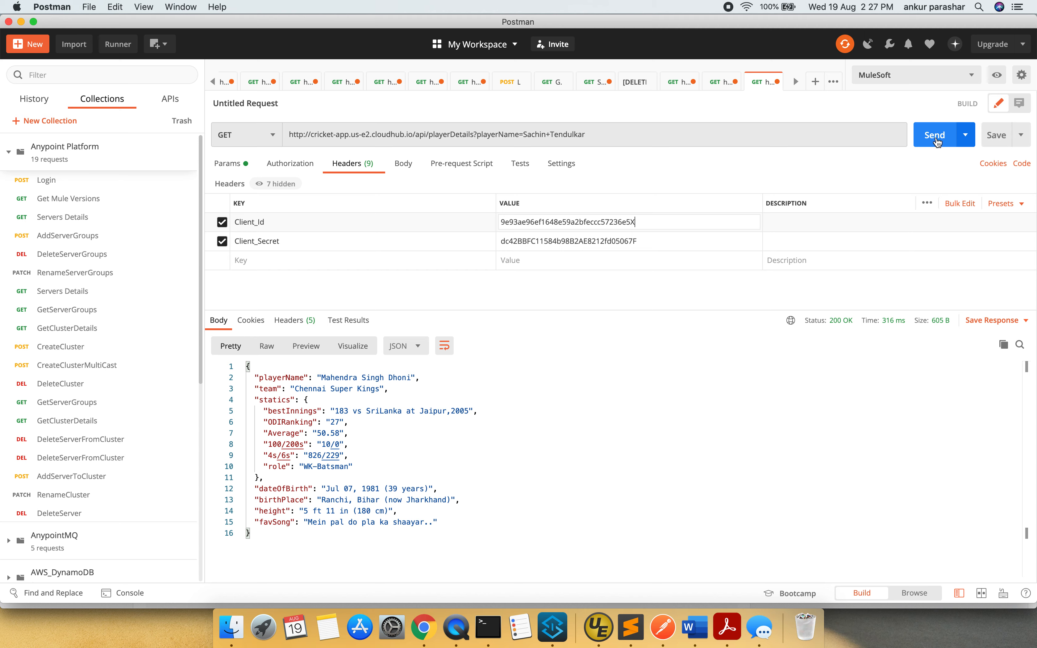
click(936, 137)
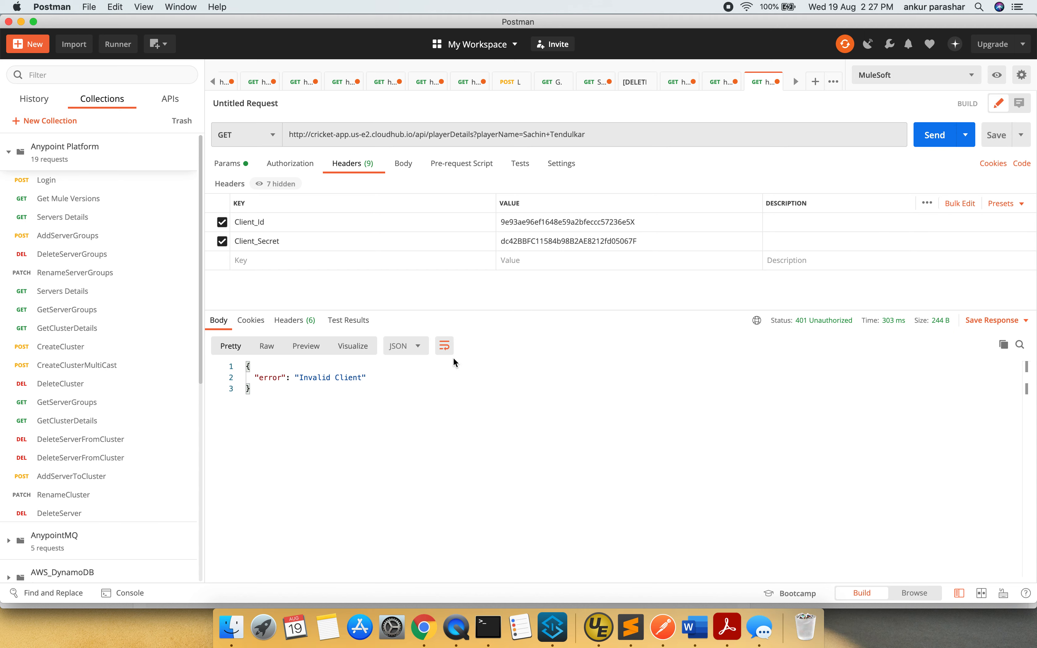
Remove the extra X from the end of the Client_Id header value and resend the request.
click(646, 222)
key(BackSpace)
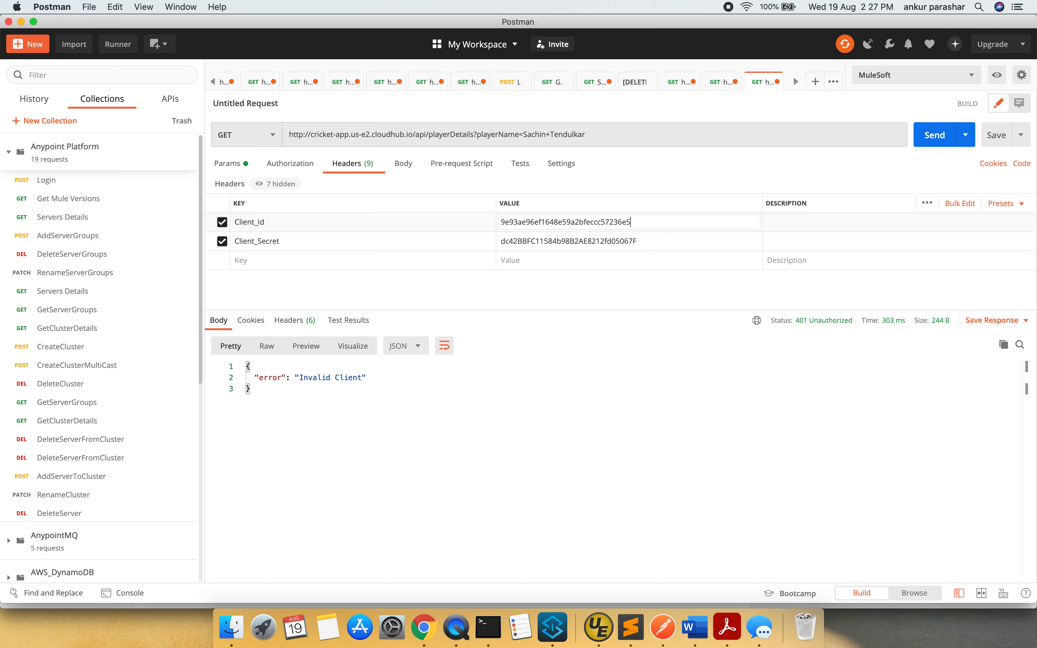
click(935, 136)
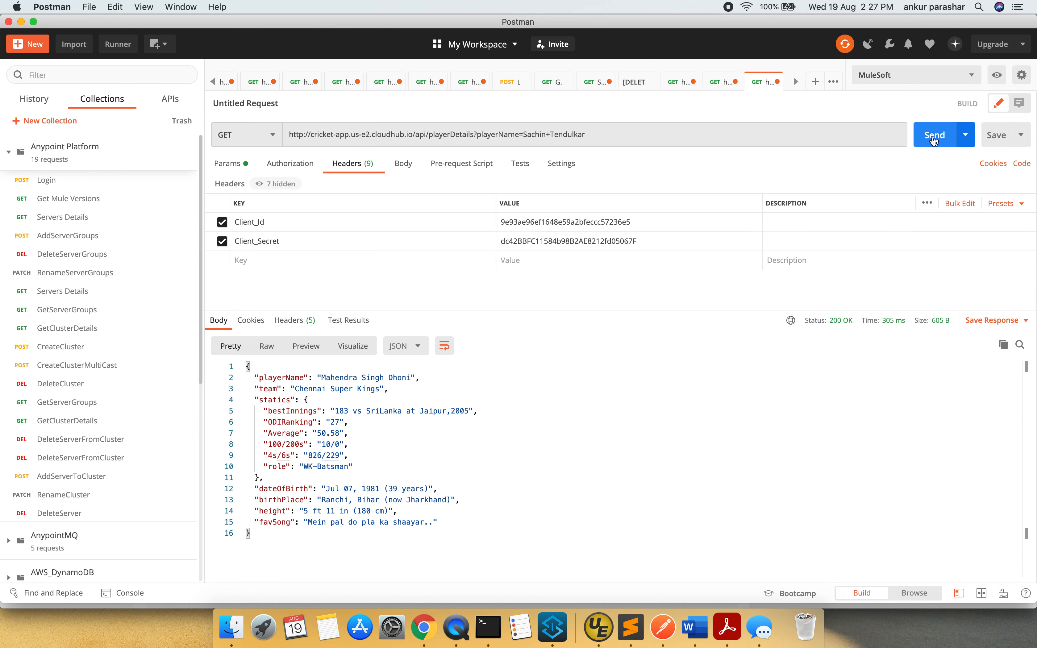
Switch to Chrome and open the policies of the CricketTeam 1.0 API in API Manager.
key(super+Tab)
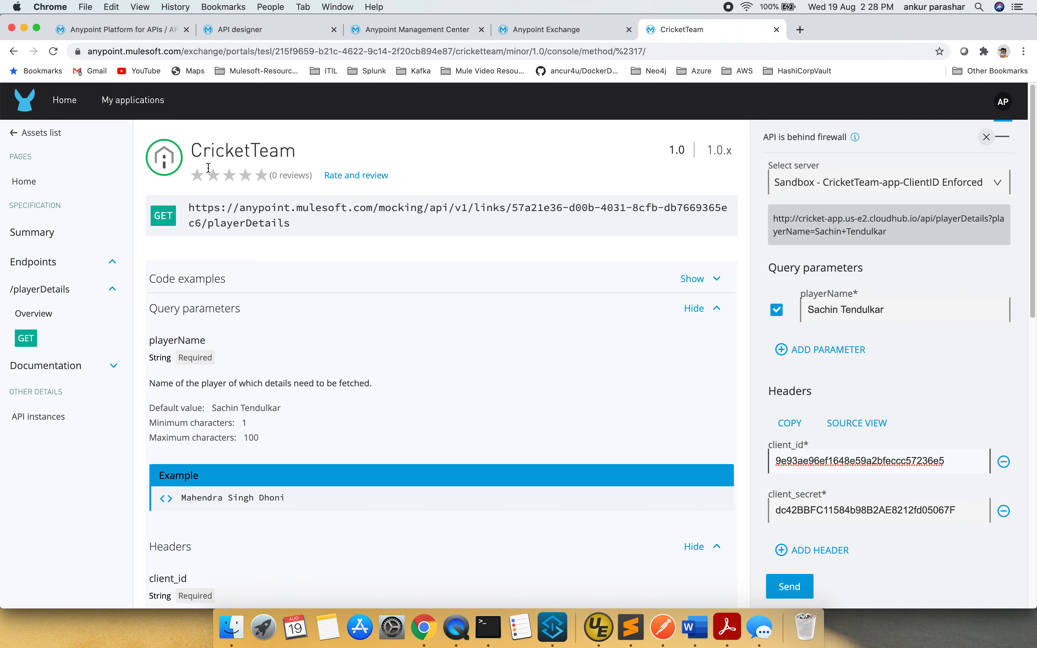
click(160, 30)
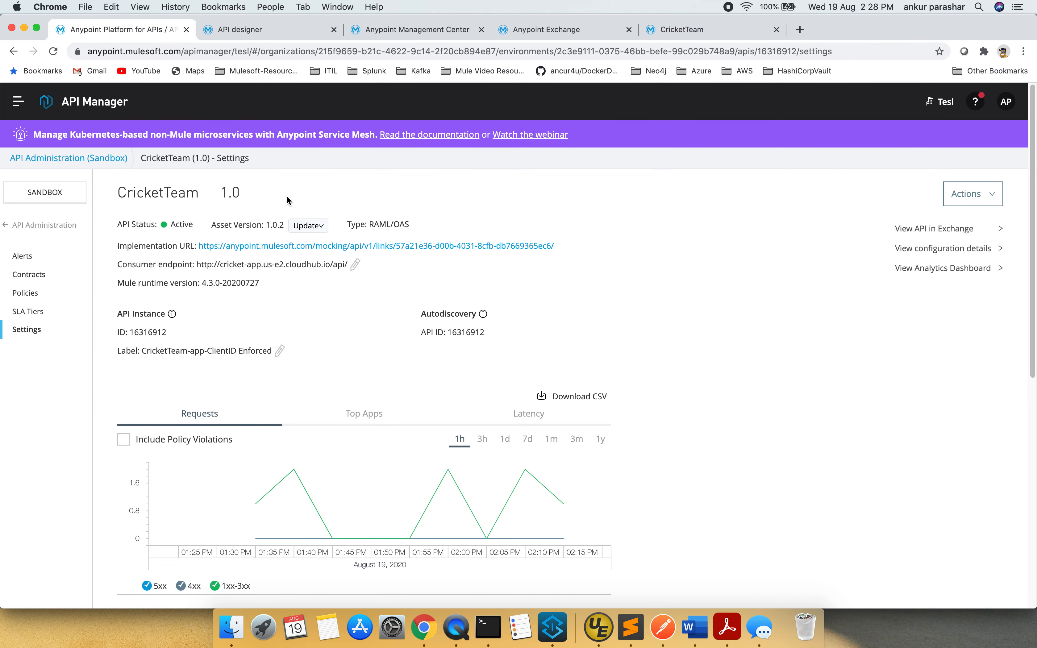
click(32, 294)
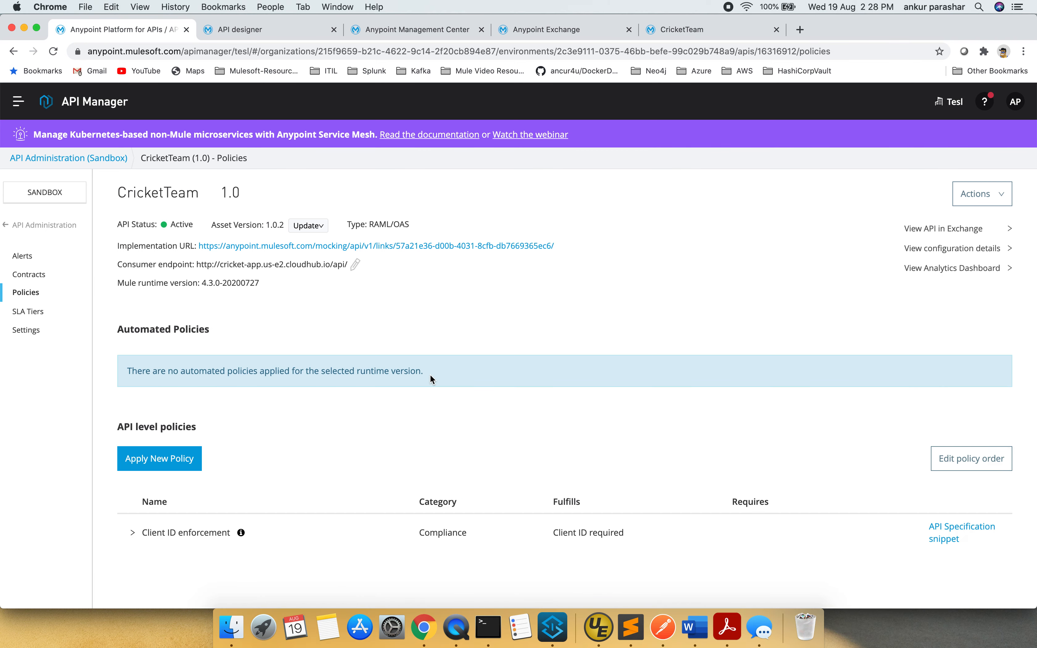